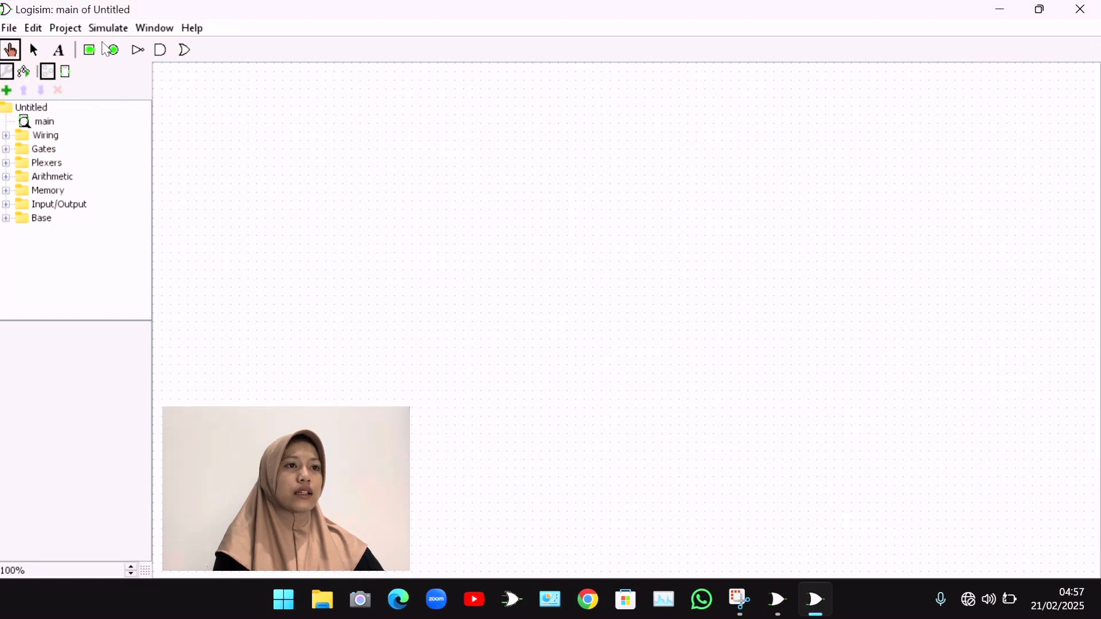
Step: Place two input pins on the canvas, one directly below the other
left_click(90, 50)
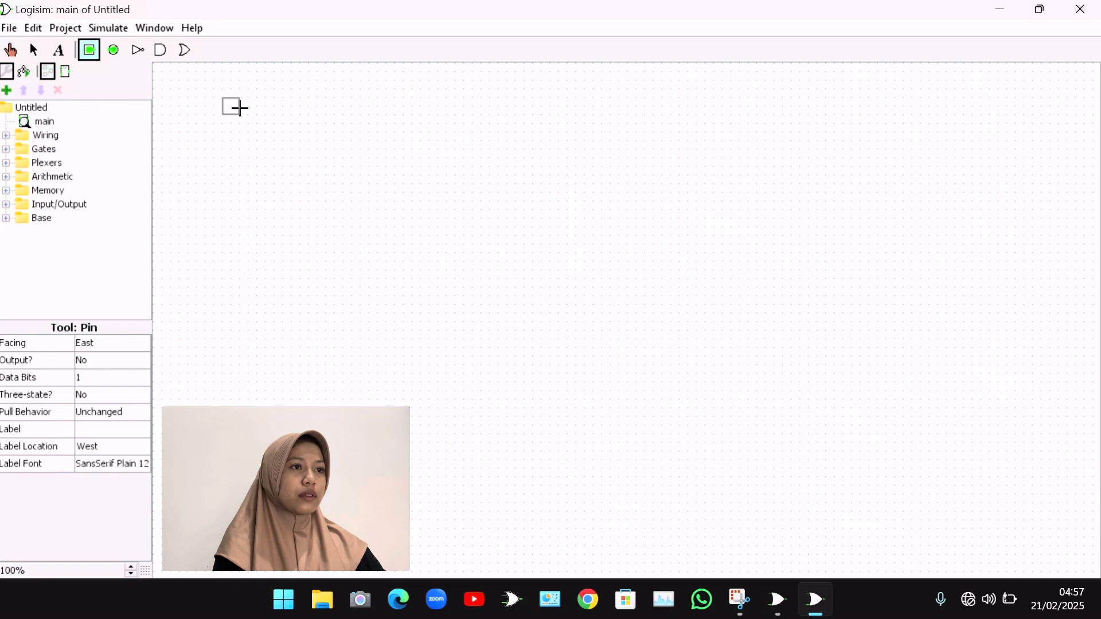
left_click(257, 105)
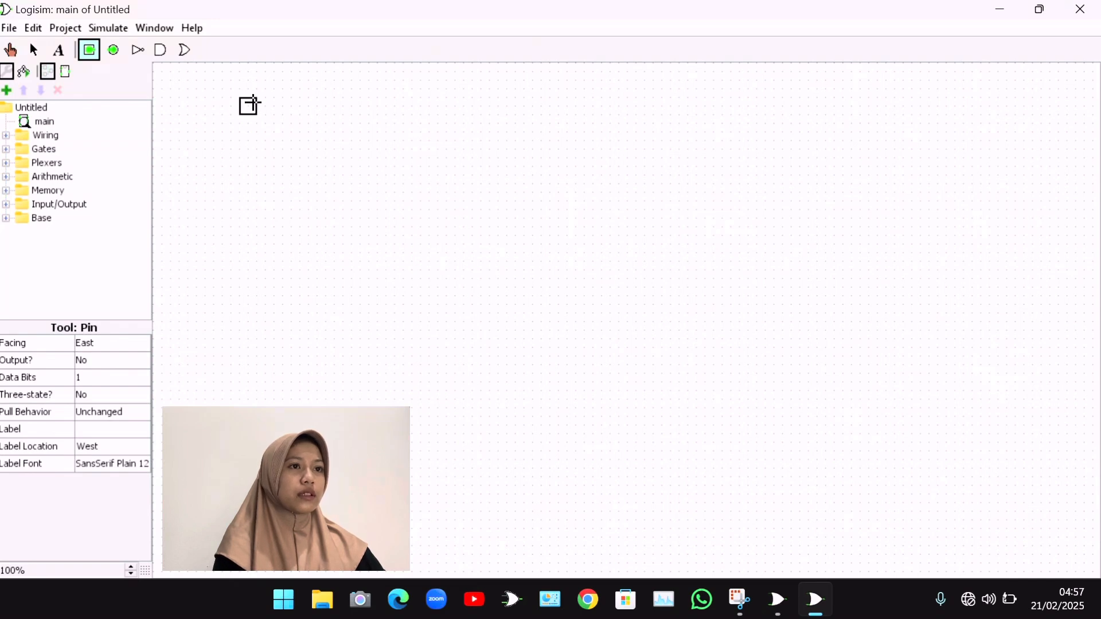
left_click(90, 50)
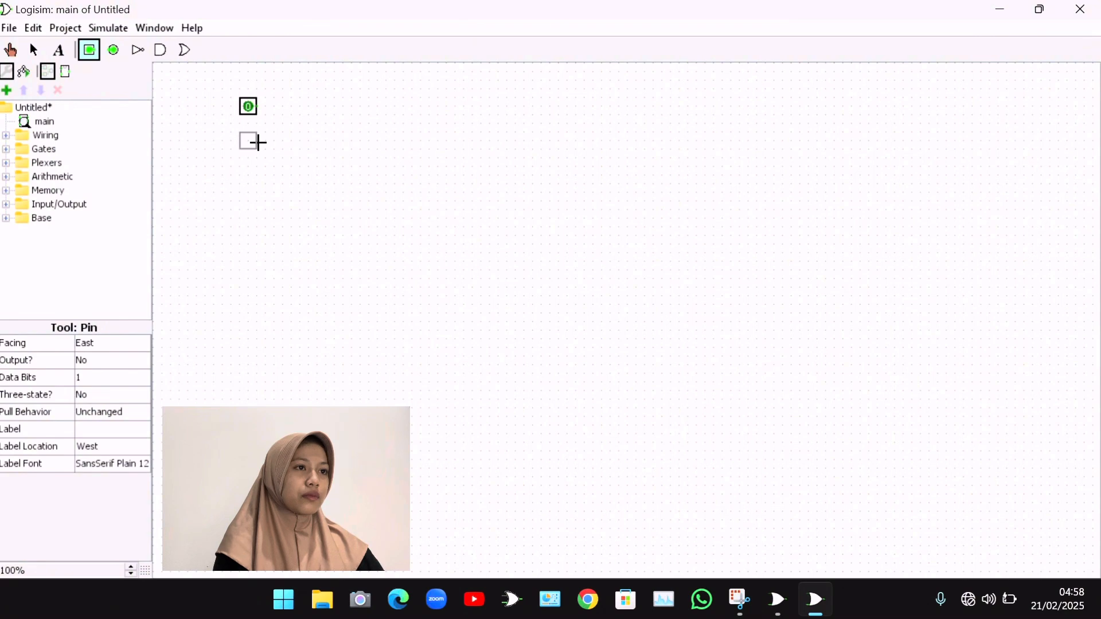
left_click(259, 142)
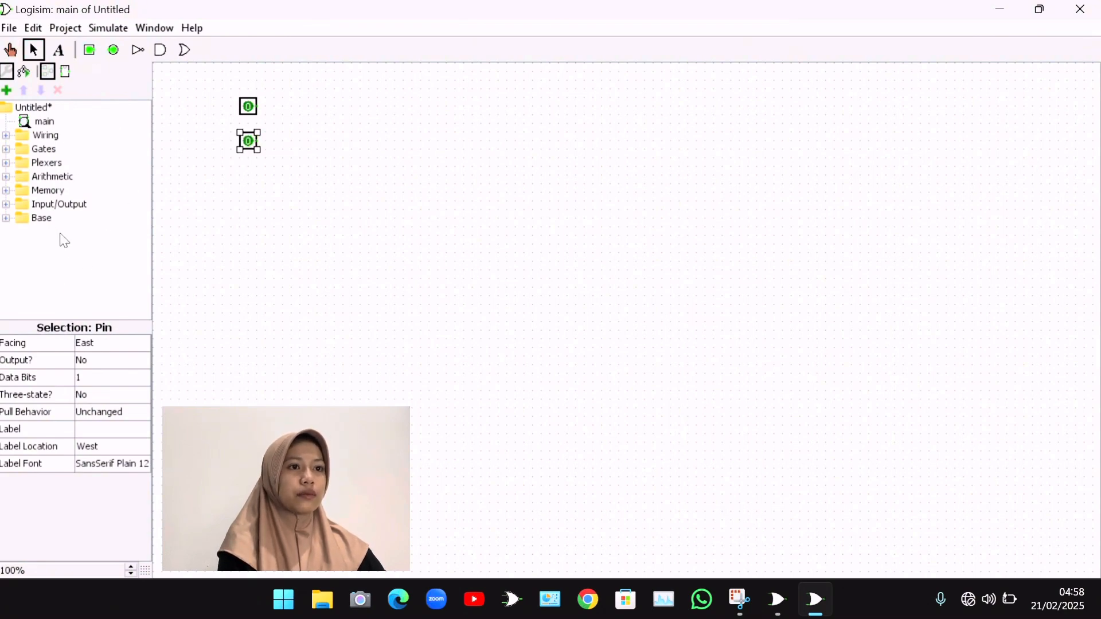
Step: Add a text label "A" beside the upper input pin
left_click(5, 218)
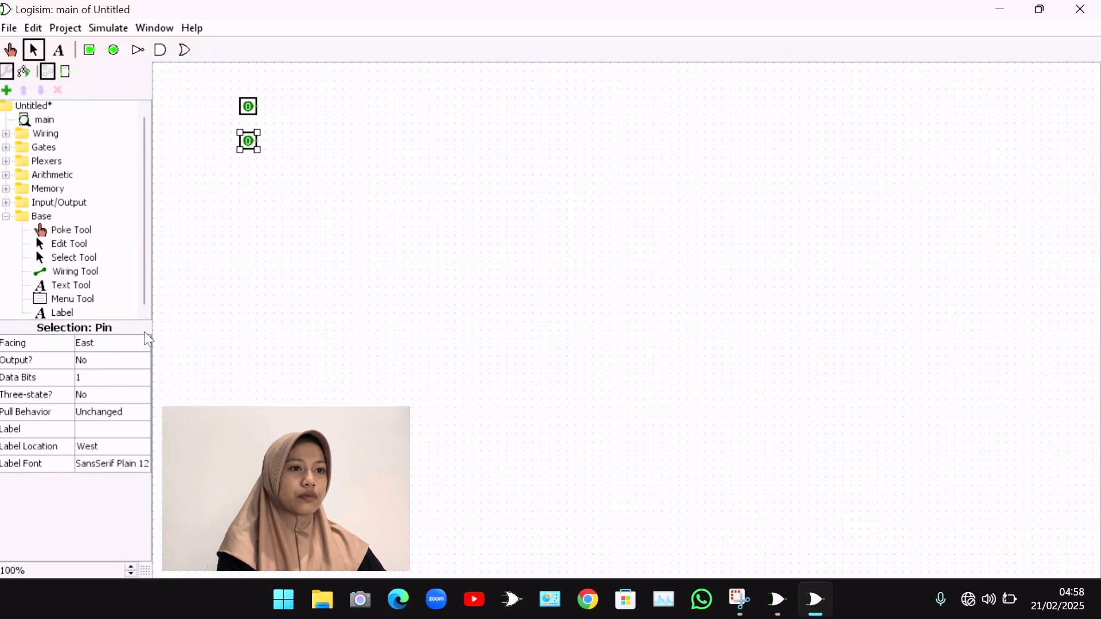
left_click(62, 313)
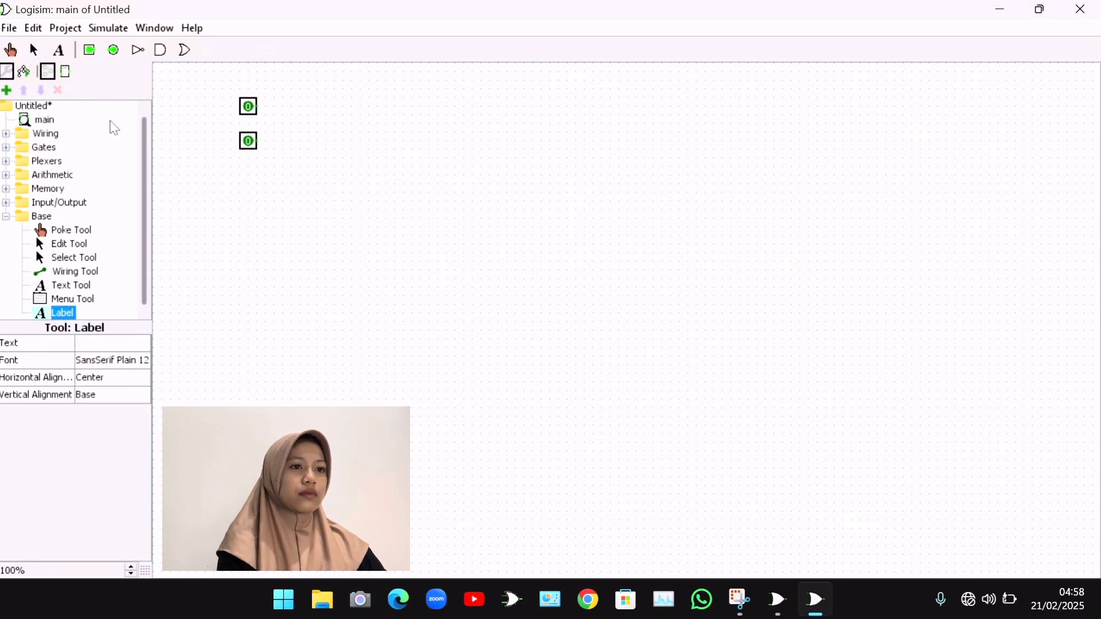
left_click(107, 345)
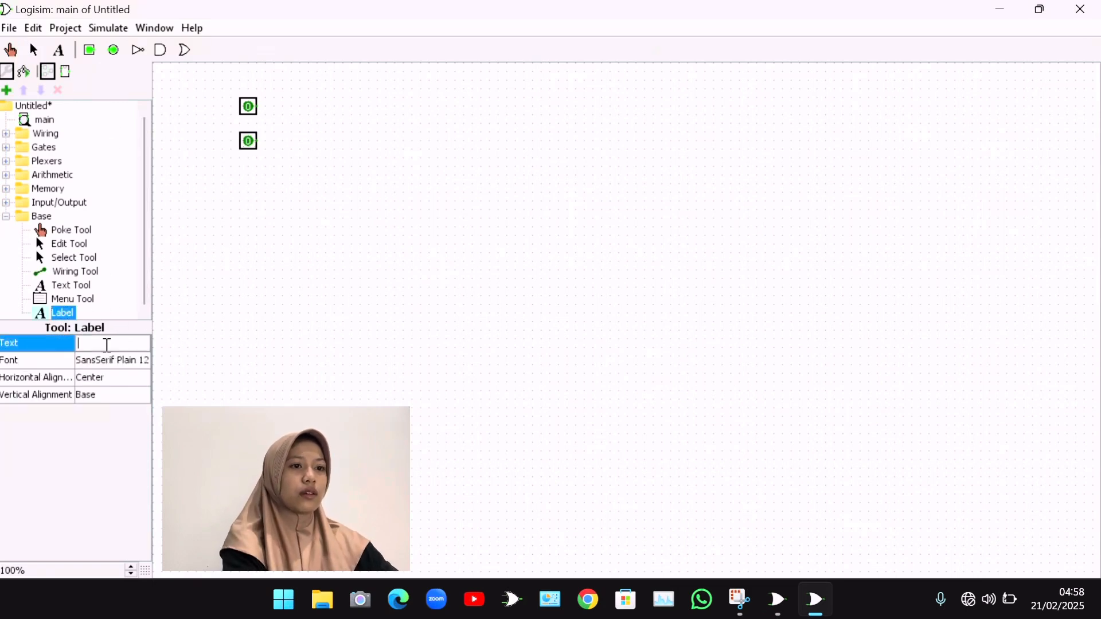
type("A")
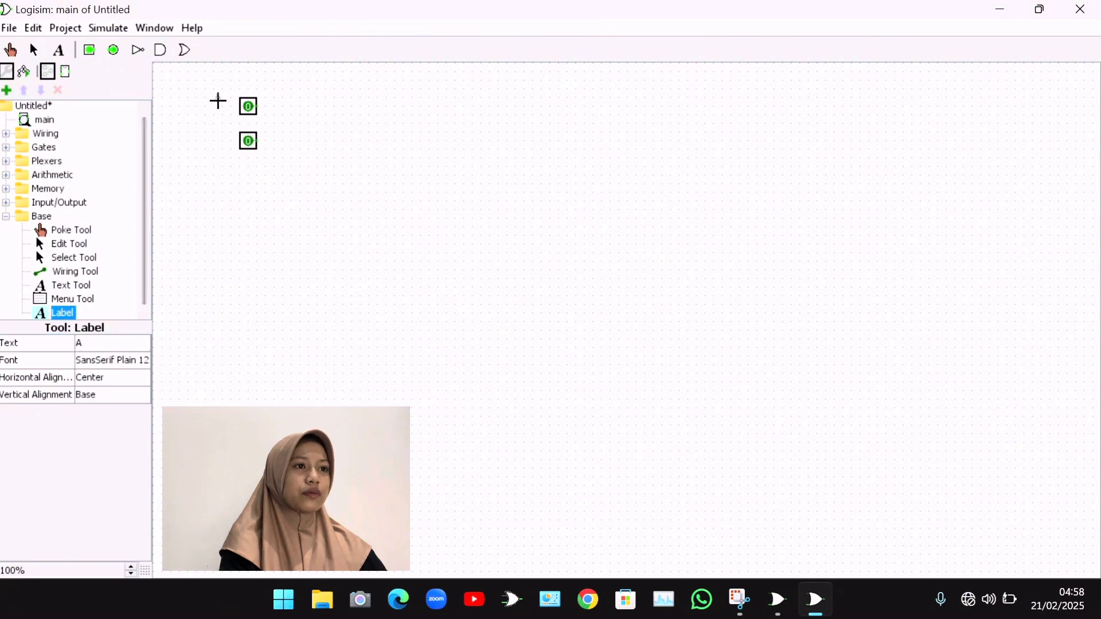
left_click(227, 108)
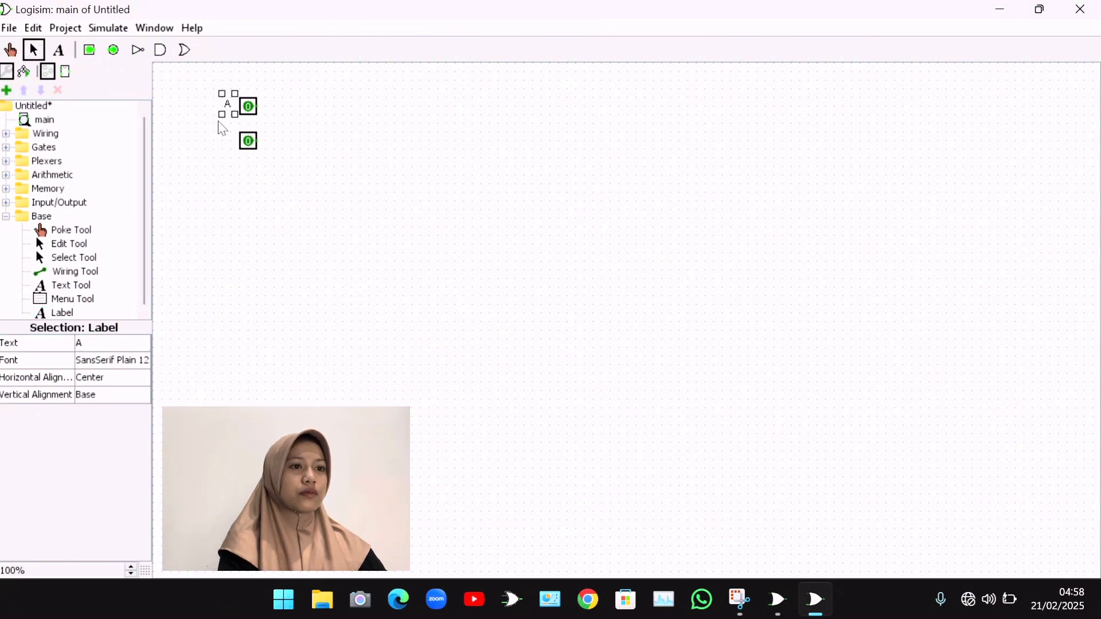
Step: Add a text label "B" beside the lower input pin and adjust its position to line up with the pin
left_click(62, 314)
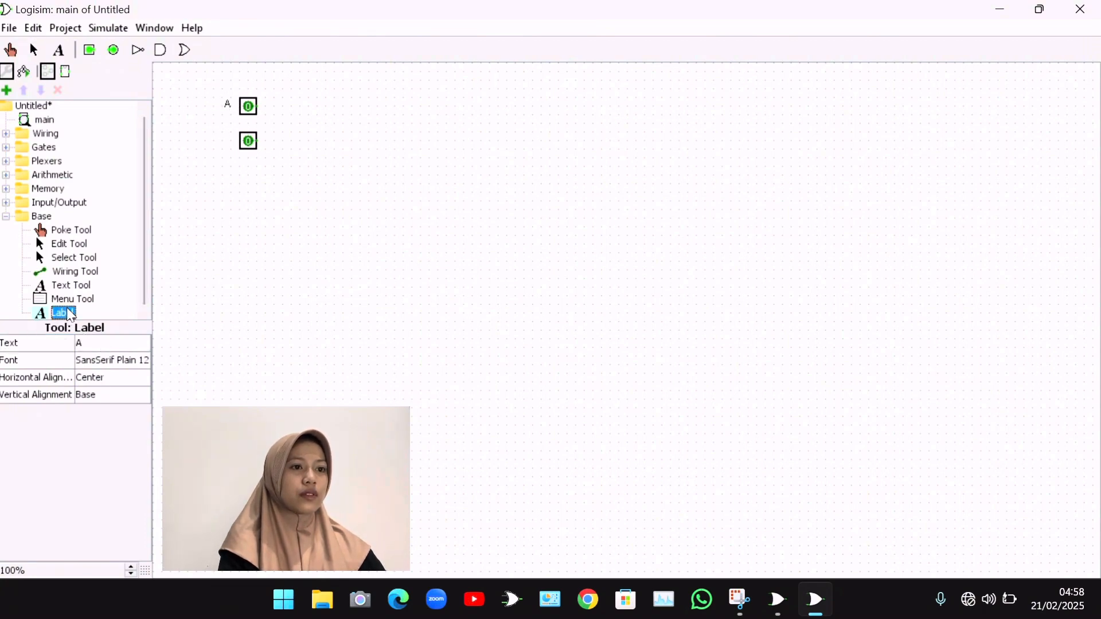
left_click(90, 343)
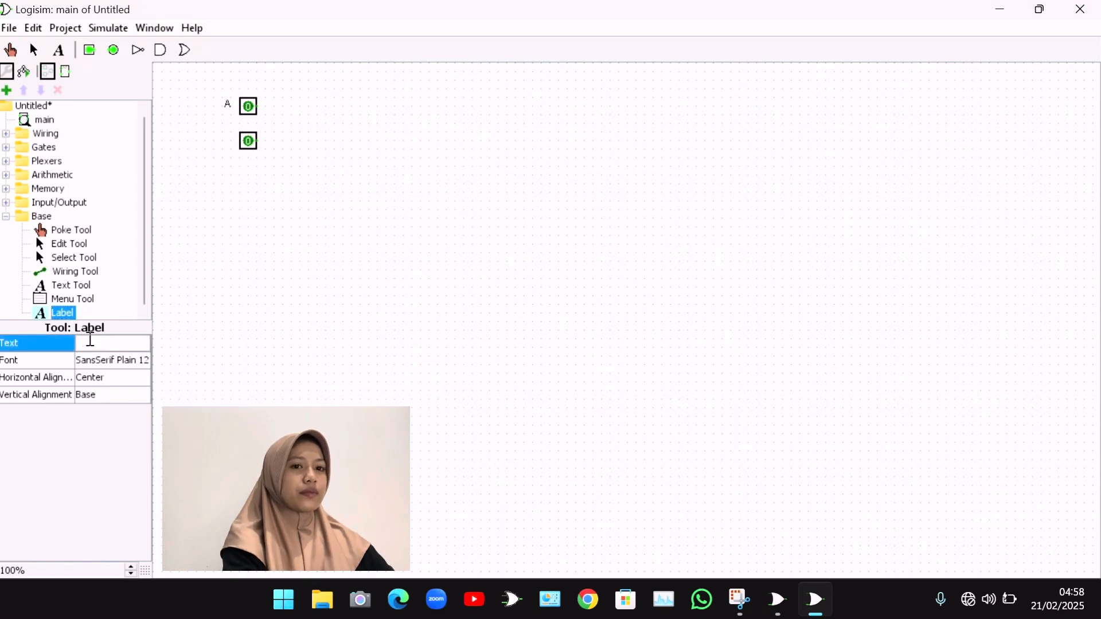
key("Return")
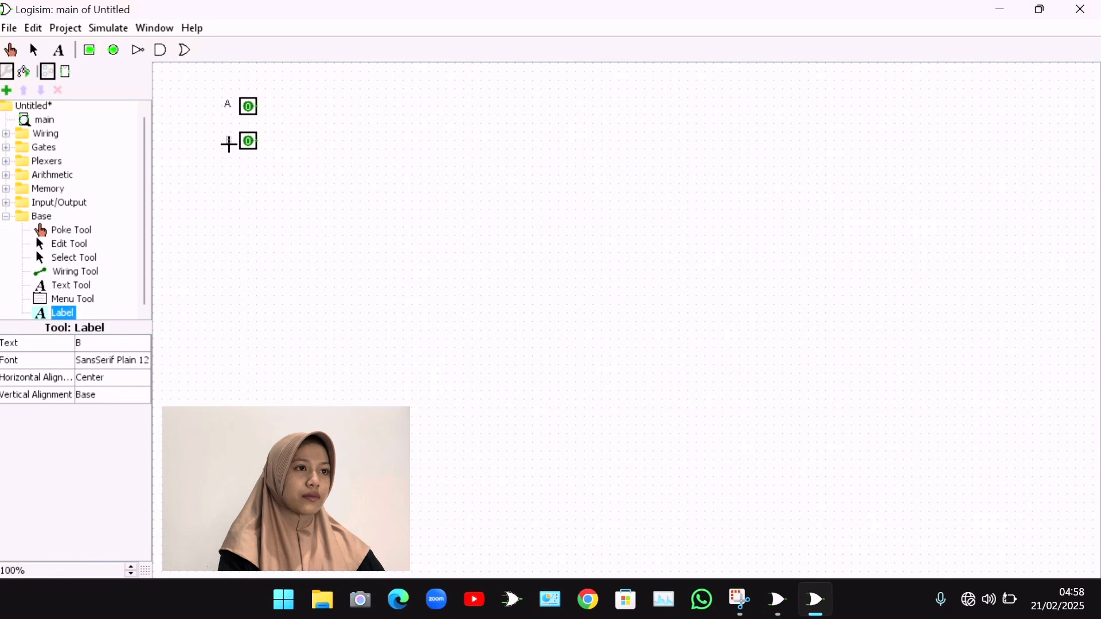
left_click(229, 142)
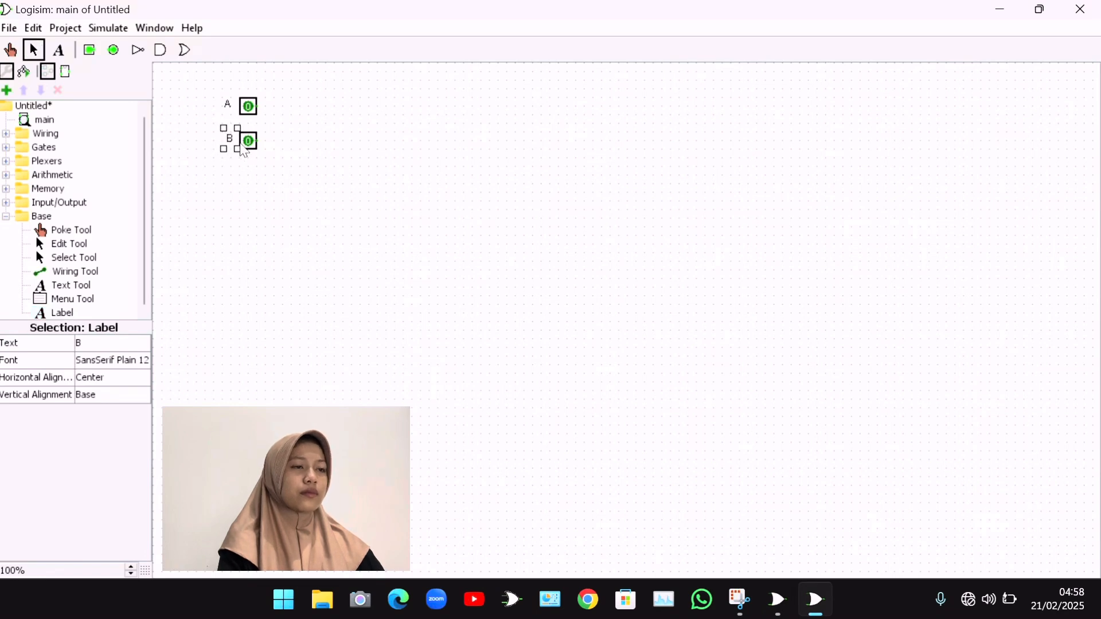
mouse_move(233, 135)
left_mouse_down()
mouse_move(234, 121)
mouse_move(234, 134)
left_mouse_up()
left_click(285, 229)
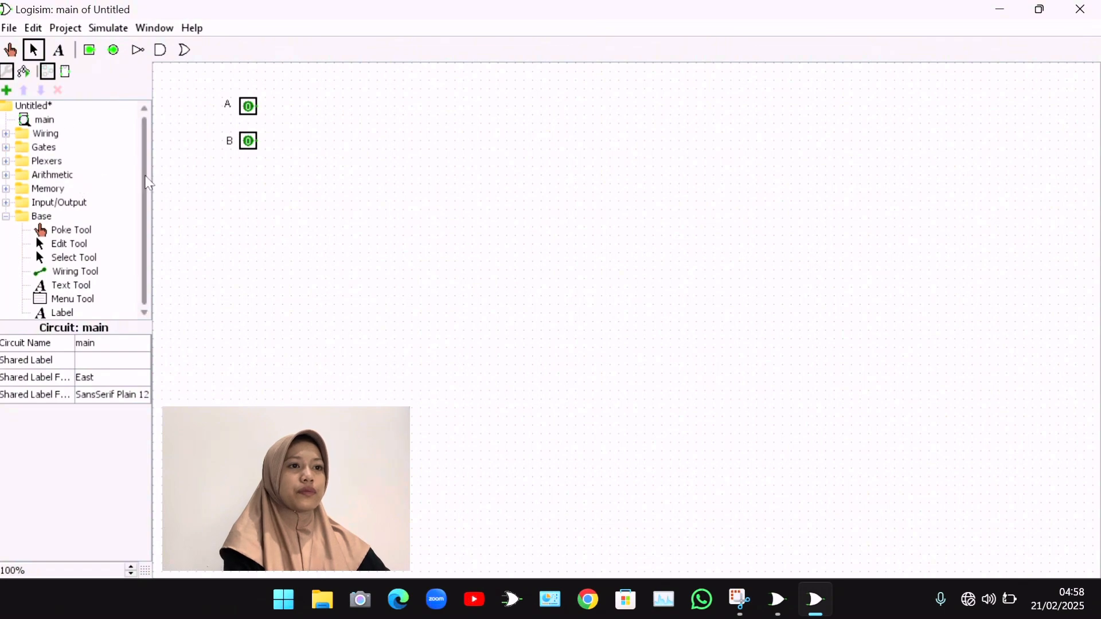
Step: Place an XOR gate to the right of the pins, vertically centred between them, and an AND gate below it
left_click_drag(145, 176, 144, 137)
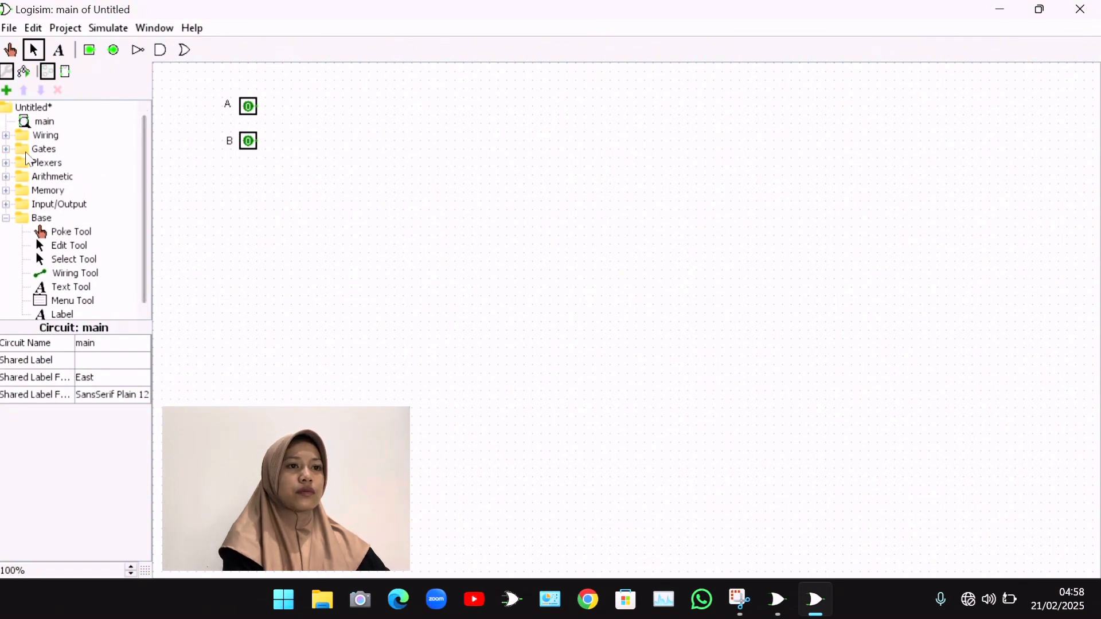
left_click(5, 149)
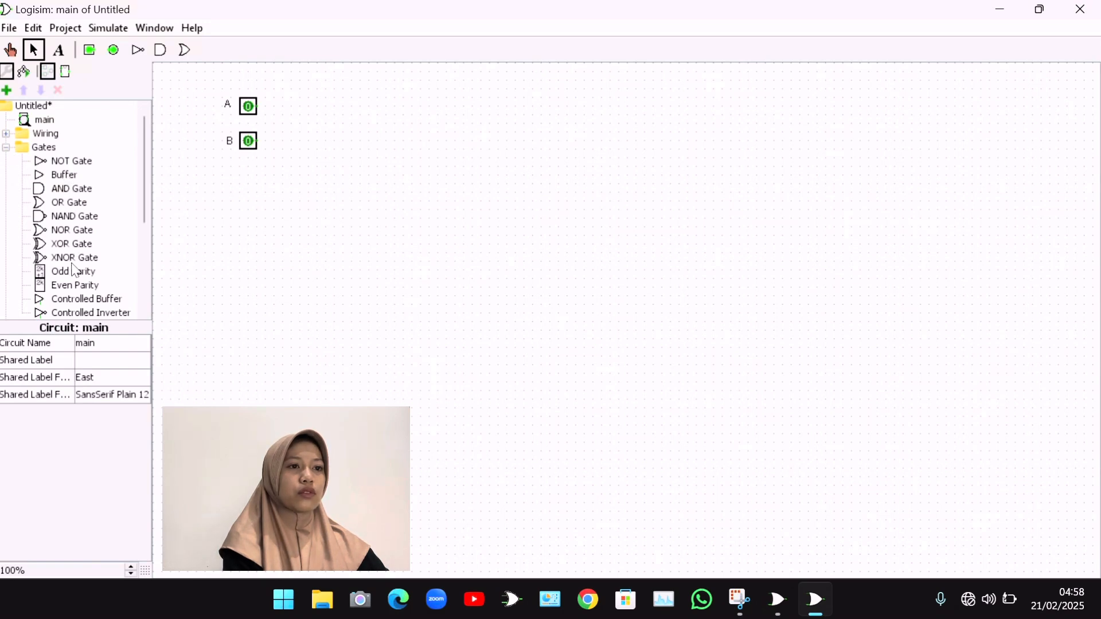
left_click(72, 244)
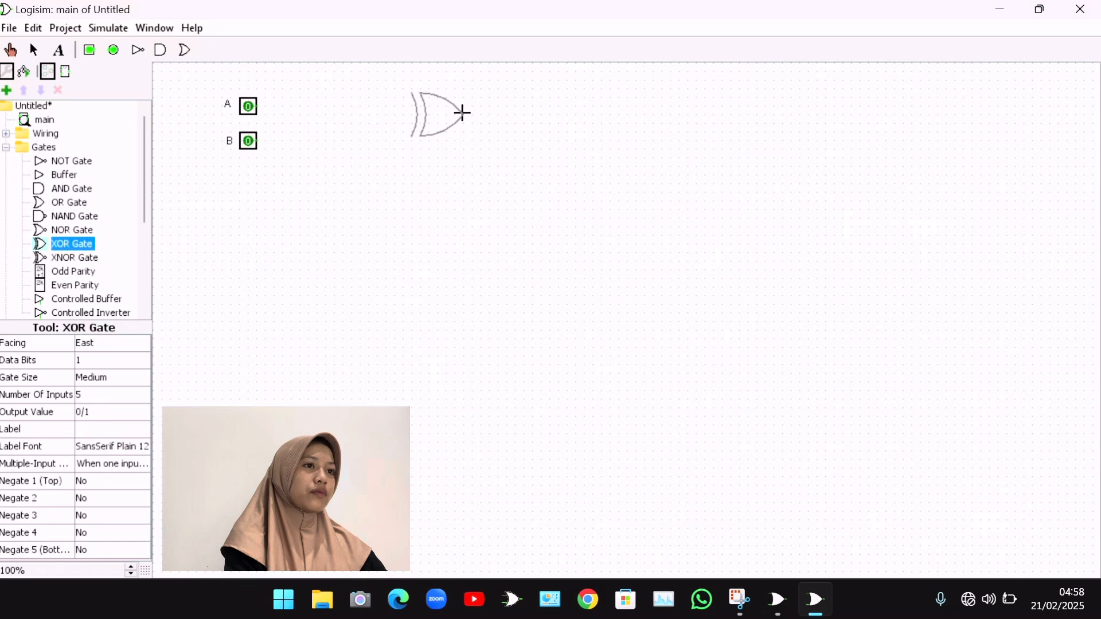
left_click(462, 113)
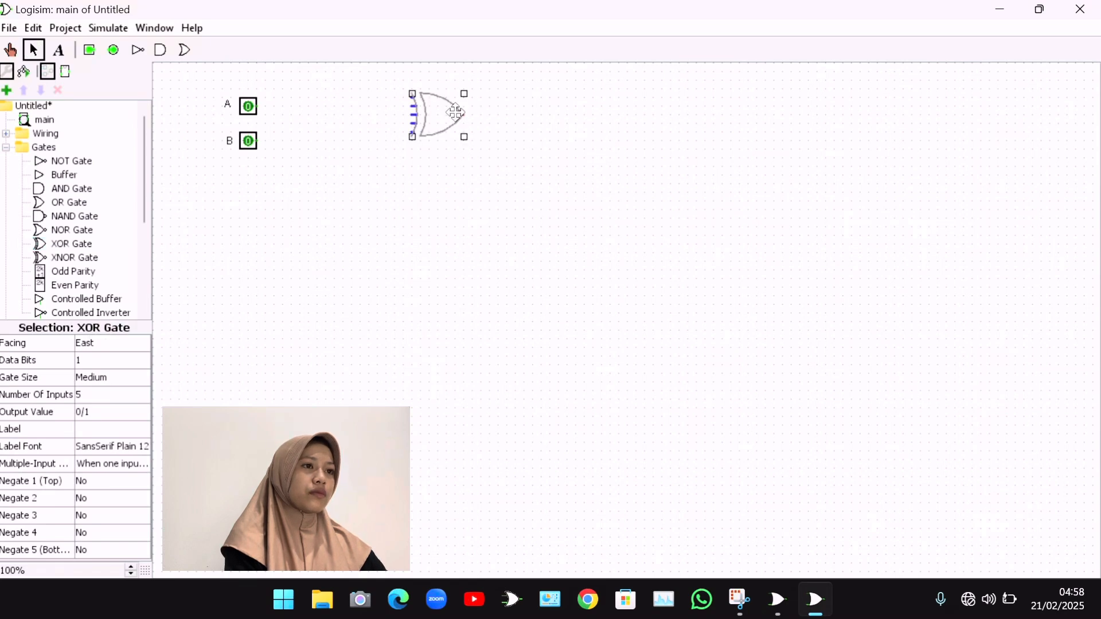
left_click_drag(456, 108, 455, 123)
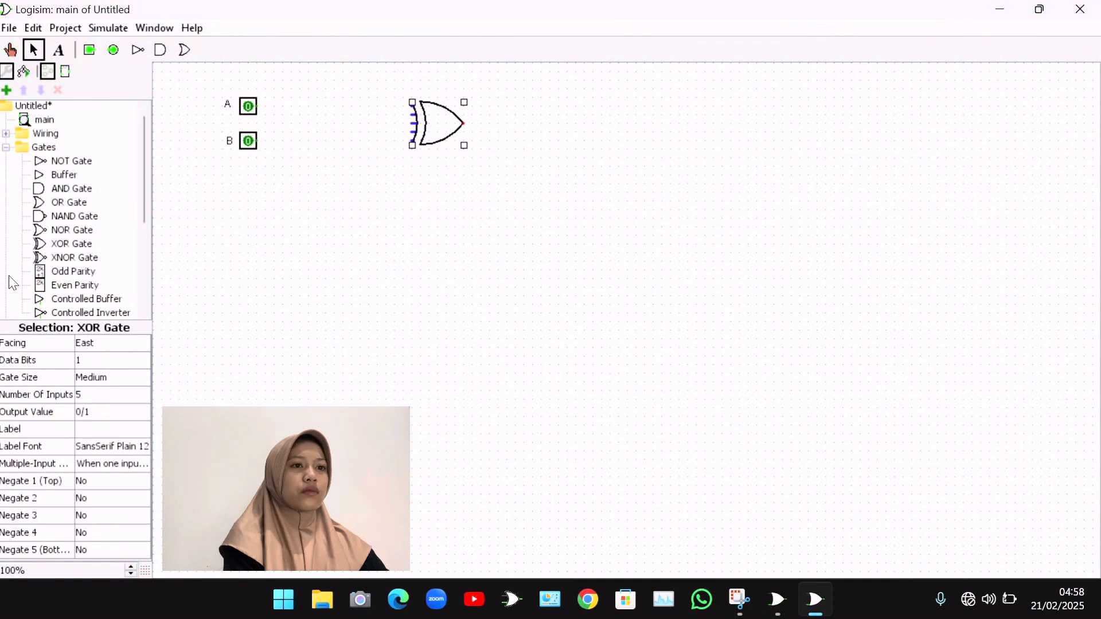
left_click(72, 189)
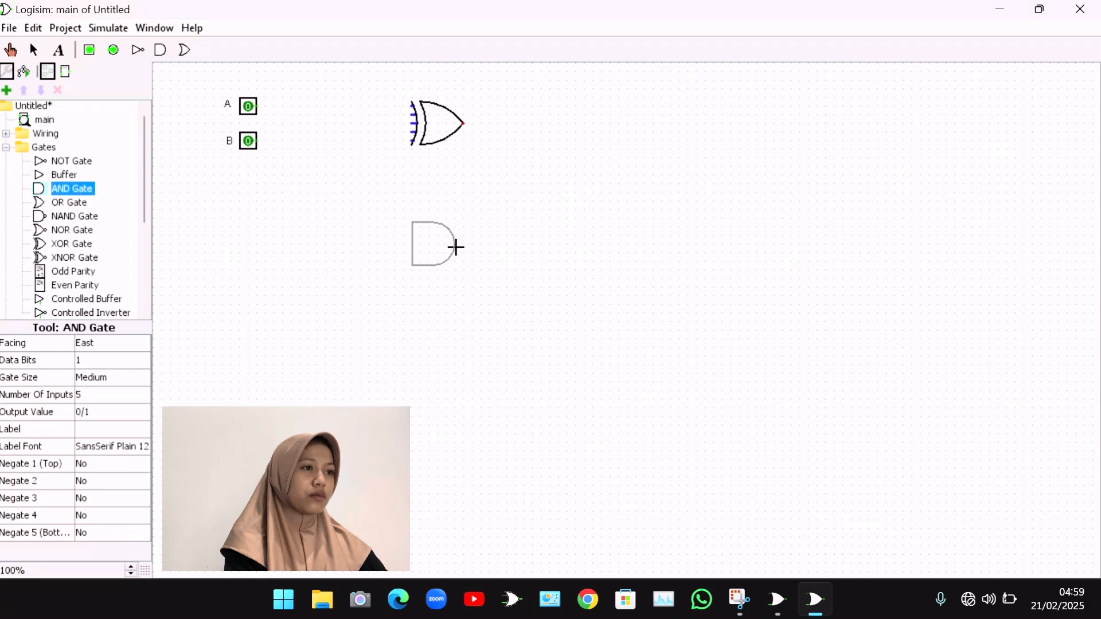
left_click(455, 245)
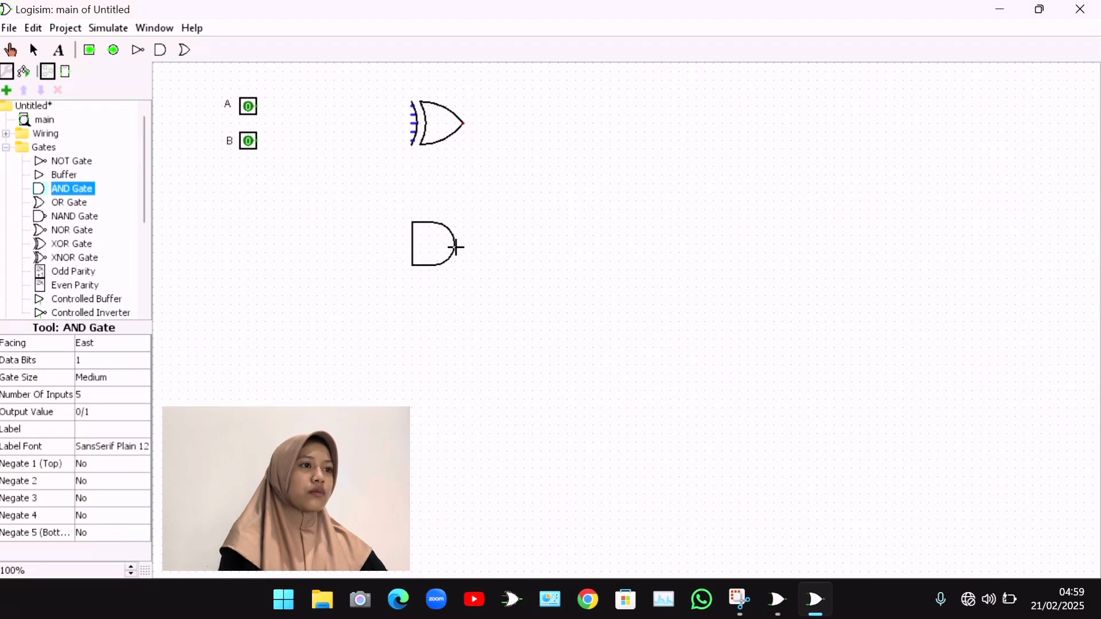
Step: Set the XOR gate's number of inputs to 2 and its label to "XOR"
left_click(450, 129)
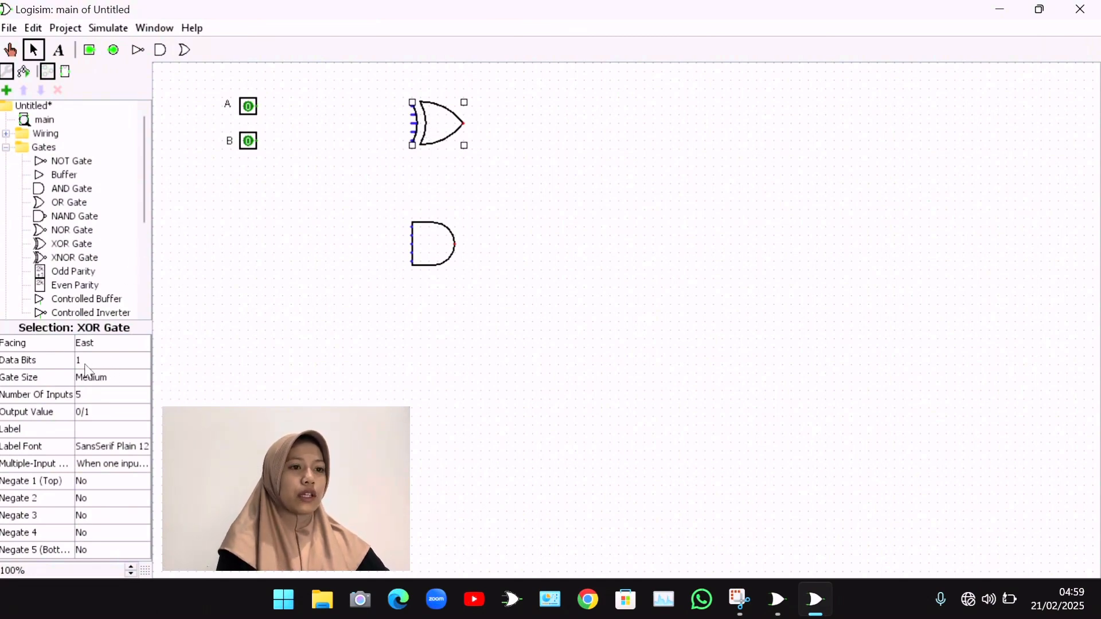
left_click(90, 397)
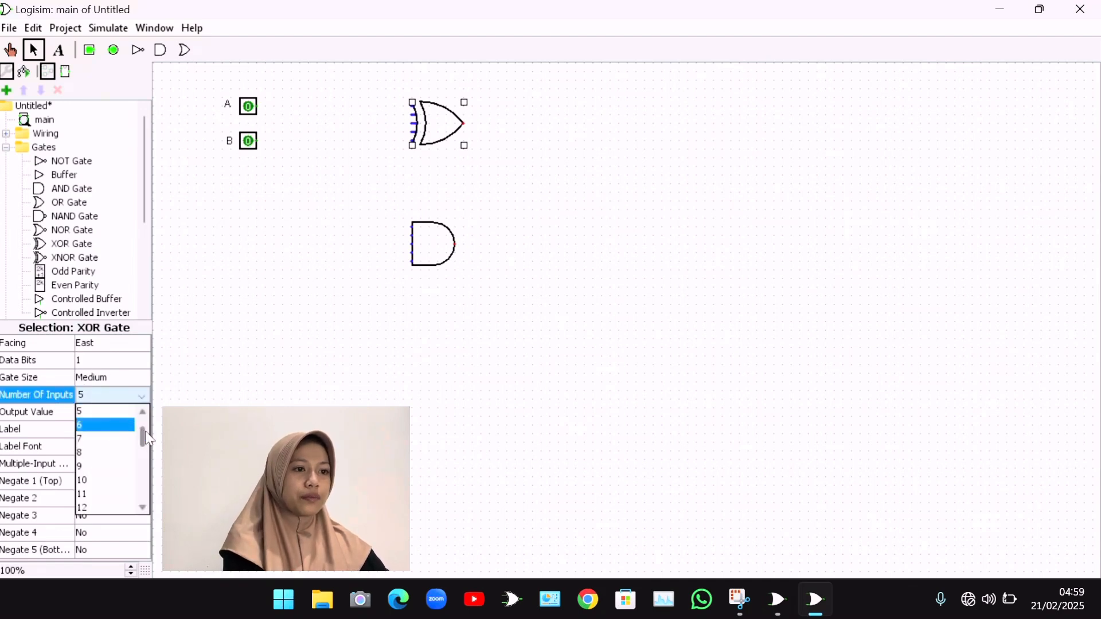
left_click_drag(148, 437, 146, 404)
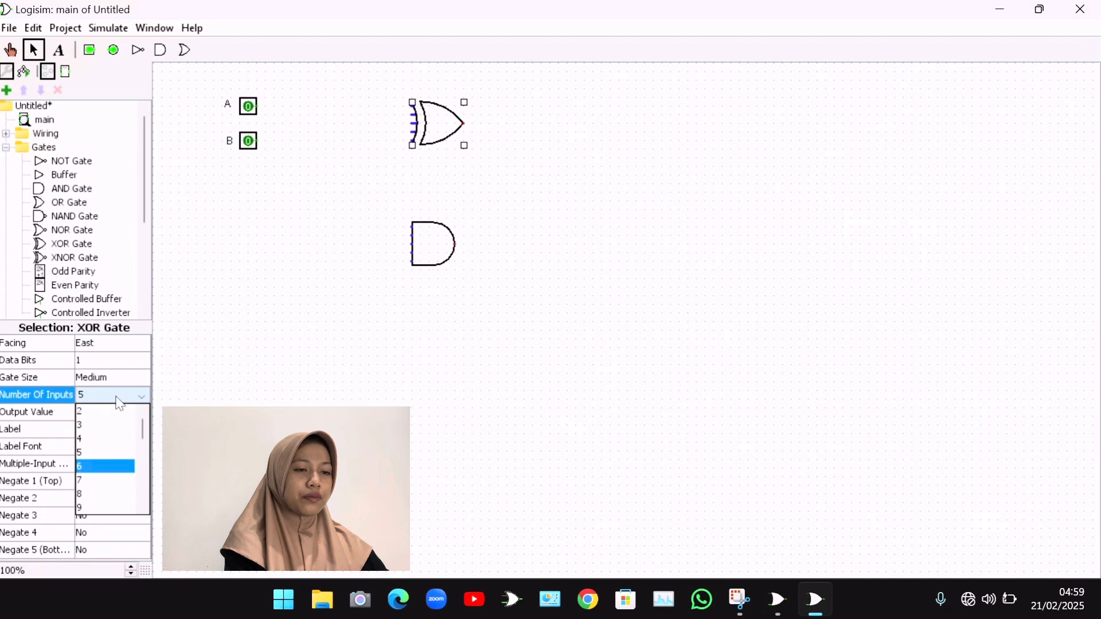
left_click(101, 412)
left_click(99, 429)
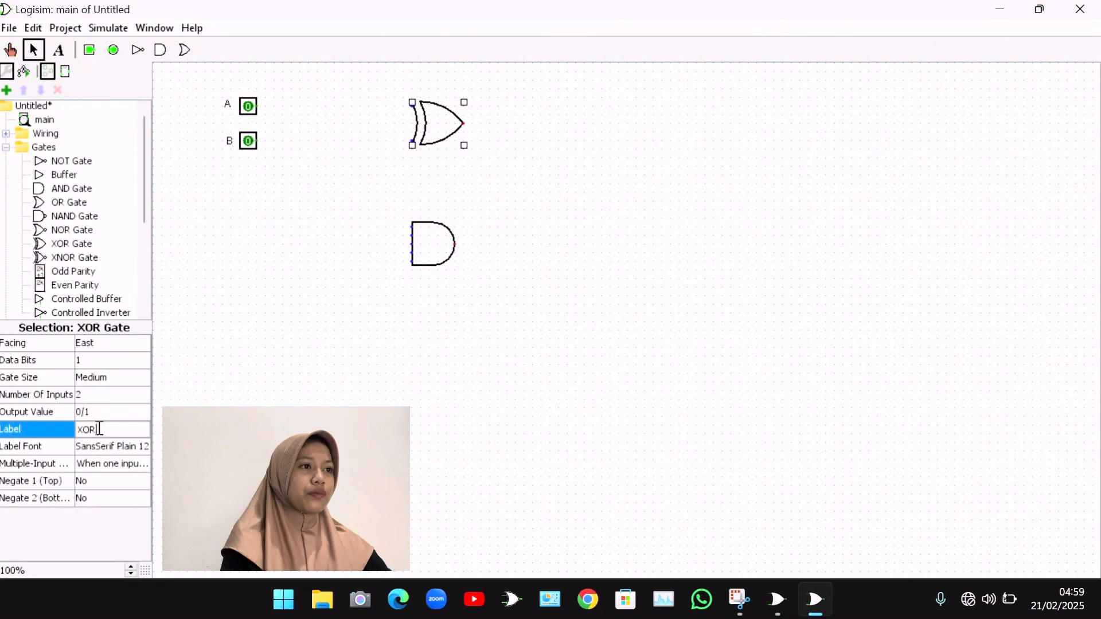
key("Return")
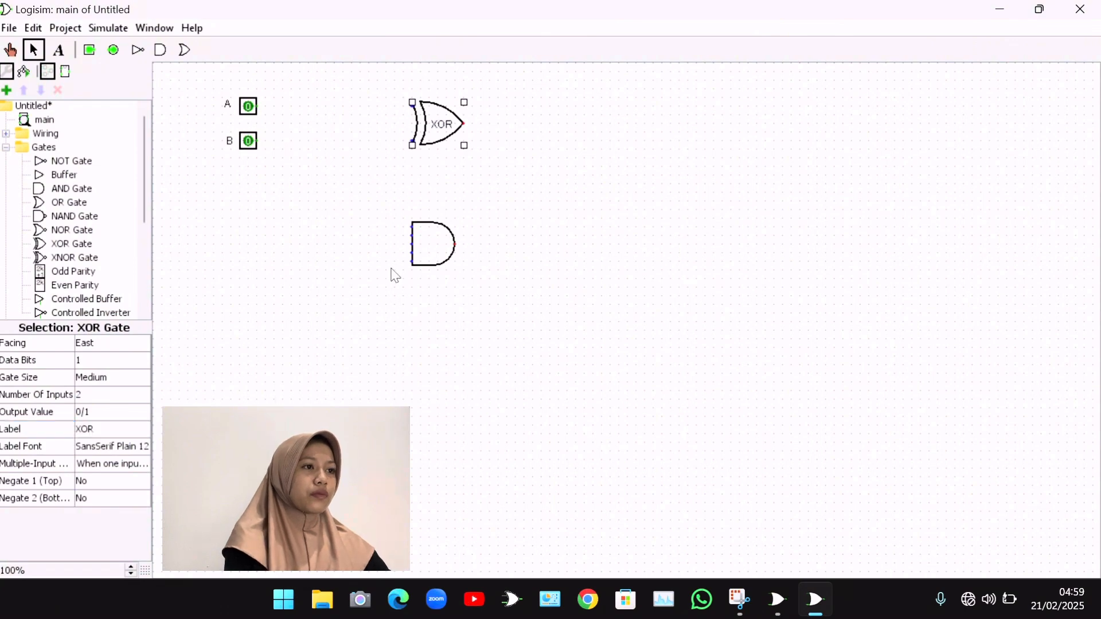
Step: Set the AND gate's number of inputs to 2 and its label to "AND"
left_click(447, 241)
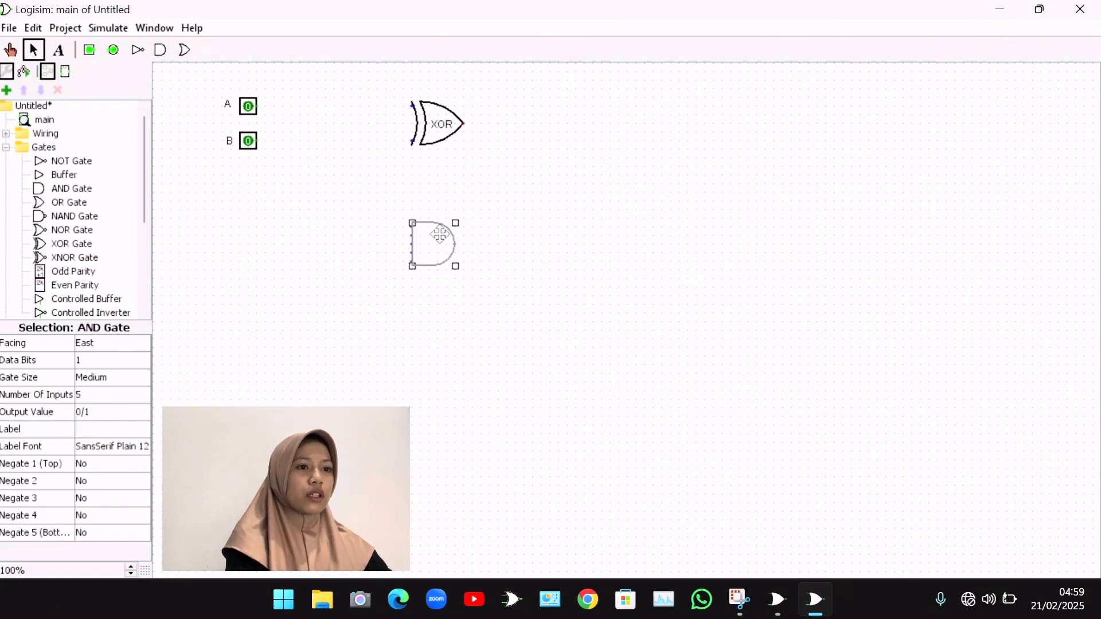
left_click(112, 396)
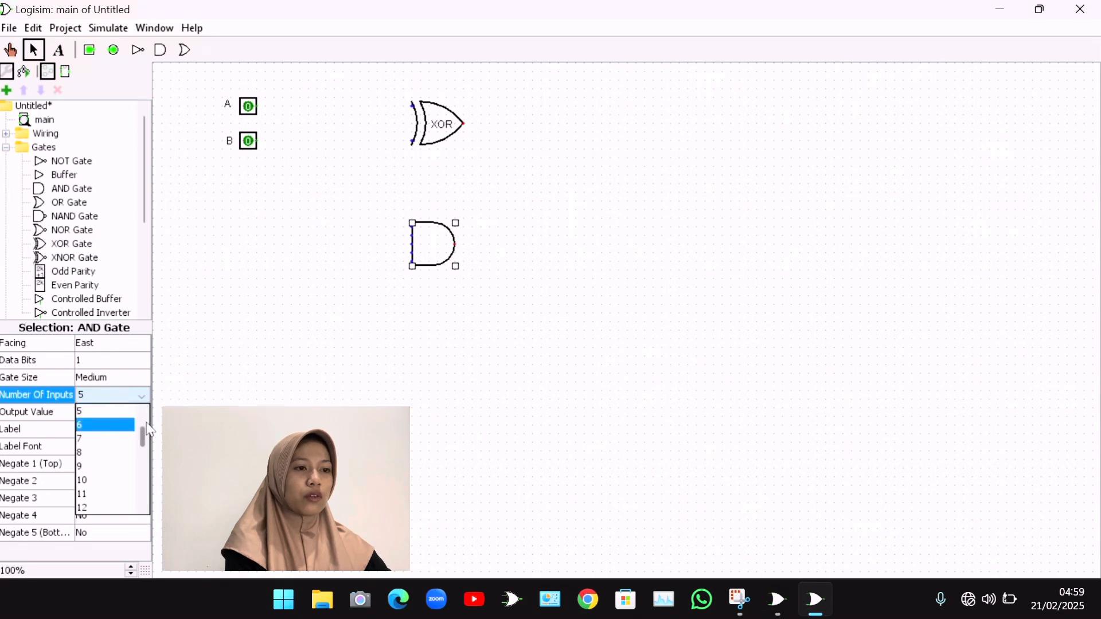
left_click_drag(144, 434, 147, 418)
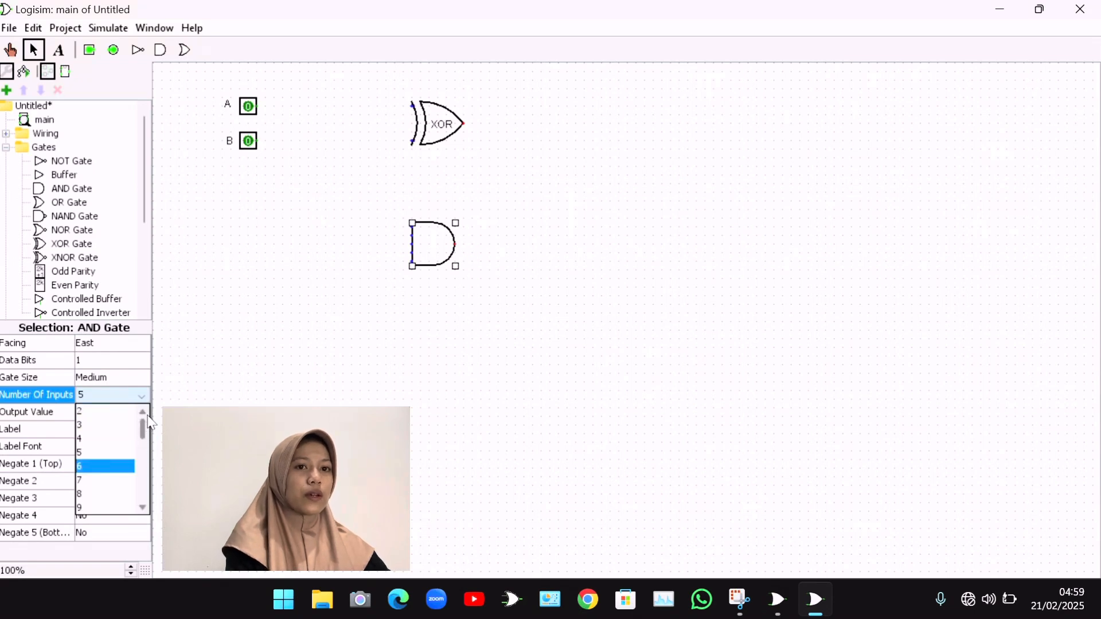
left_click(123, 418)
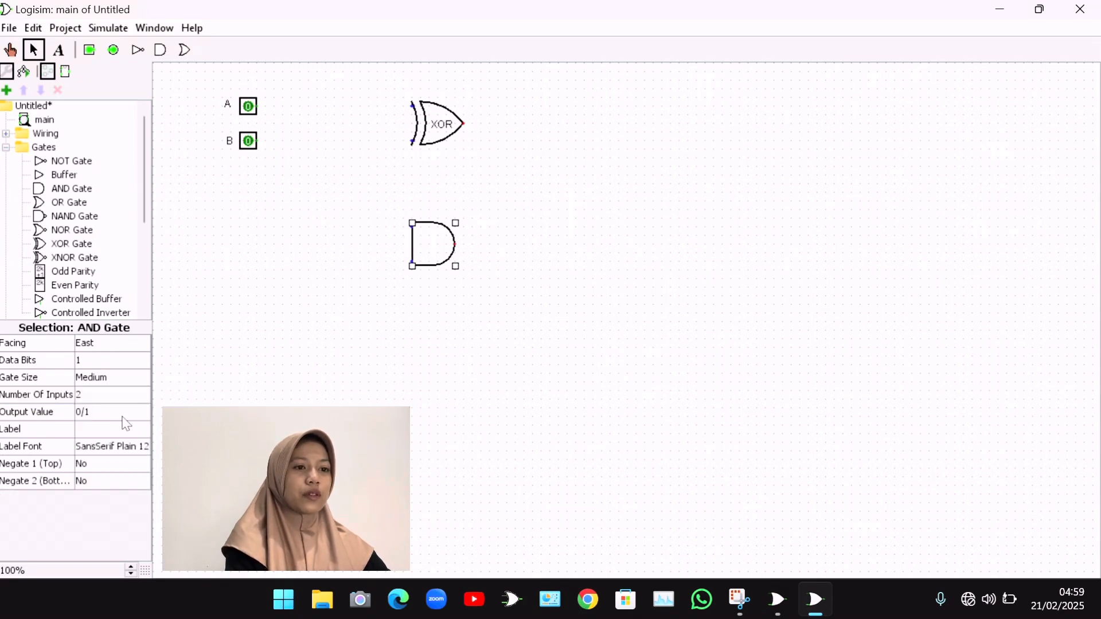
left_click(113, 430)
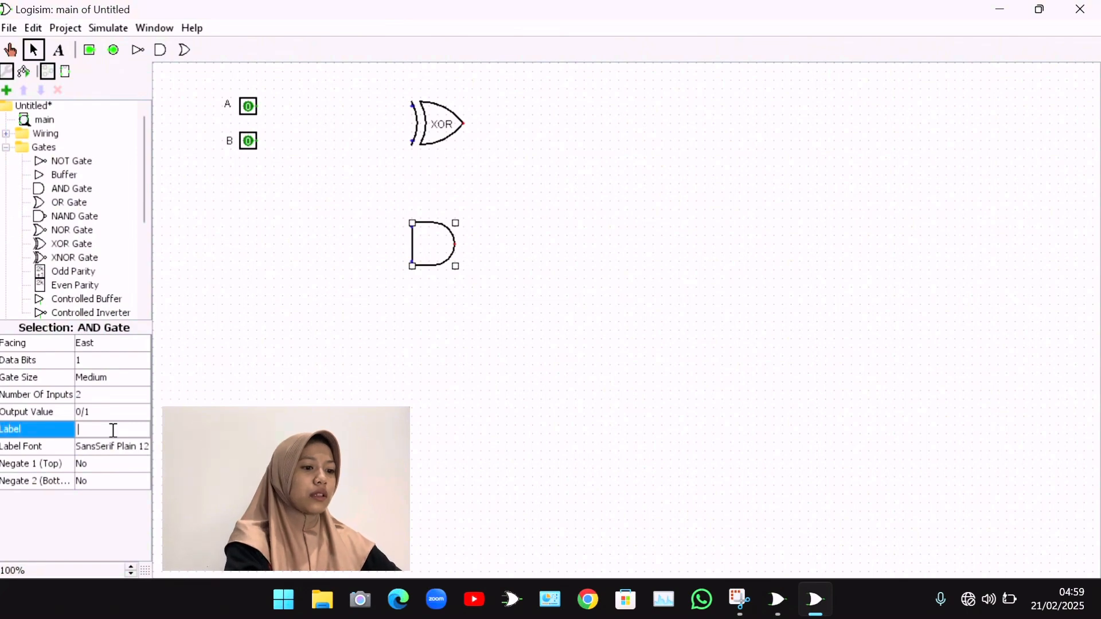
key("Return")
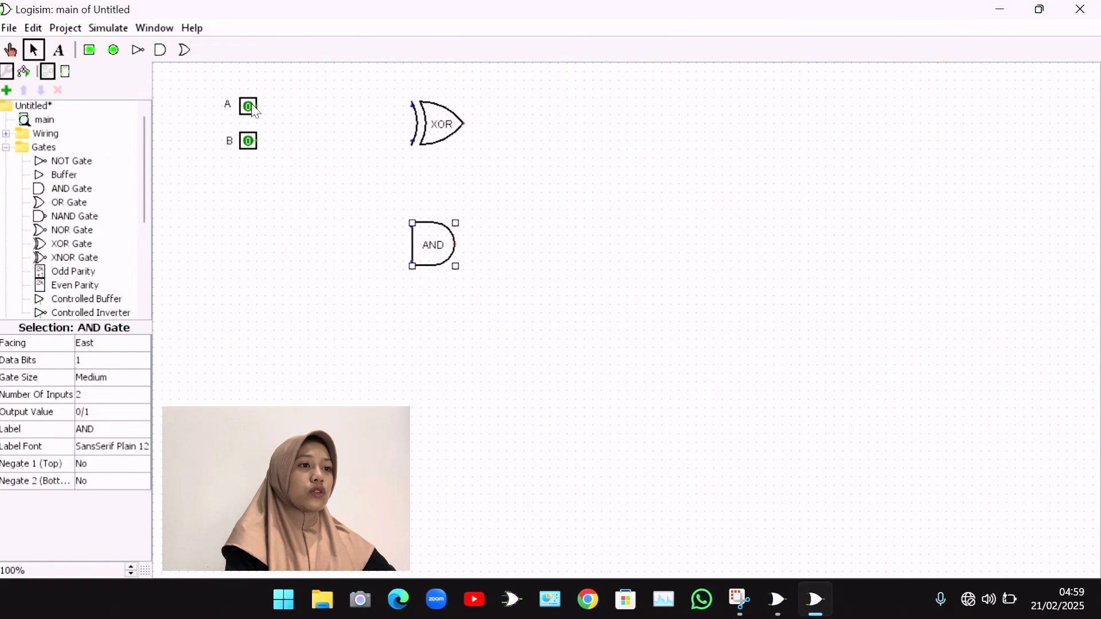
Step: Wire pin A to the upper inputs and pin B to the lower inputs of both the XOR and AND gates
left_click_drag(258, 107, 414, 107)
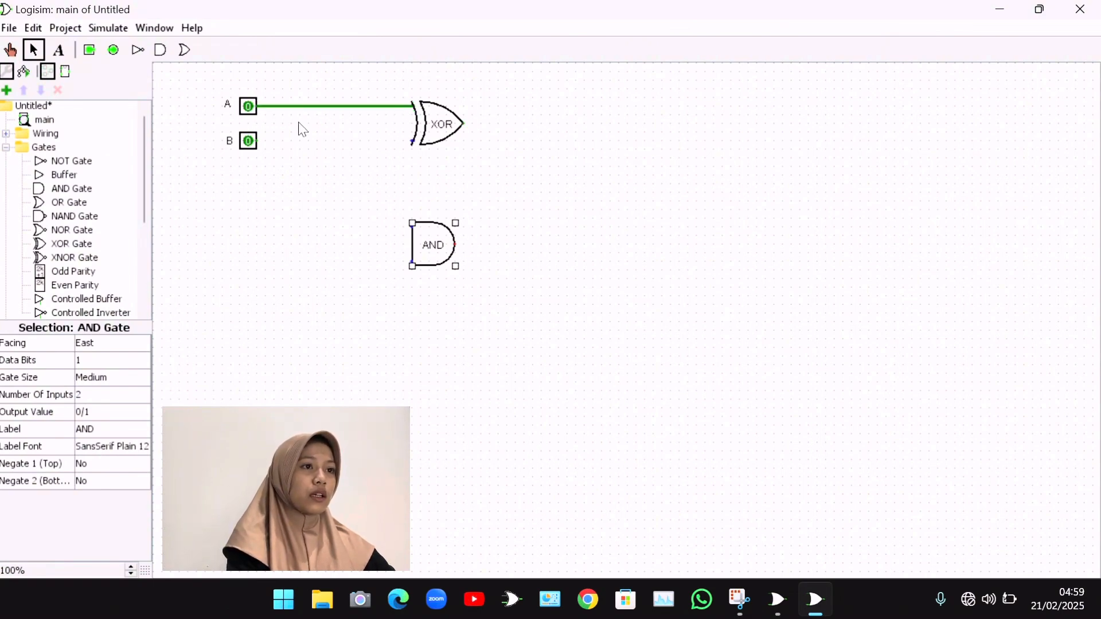
left_click_drag(259, 144, 411, 141)
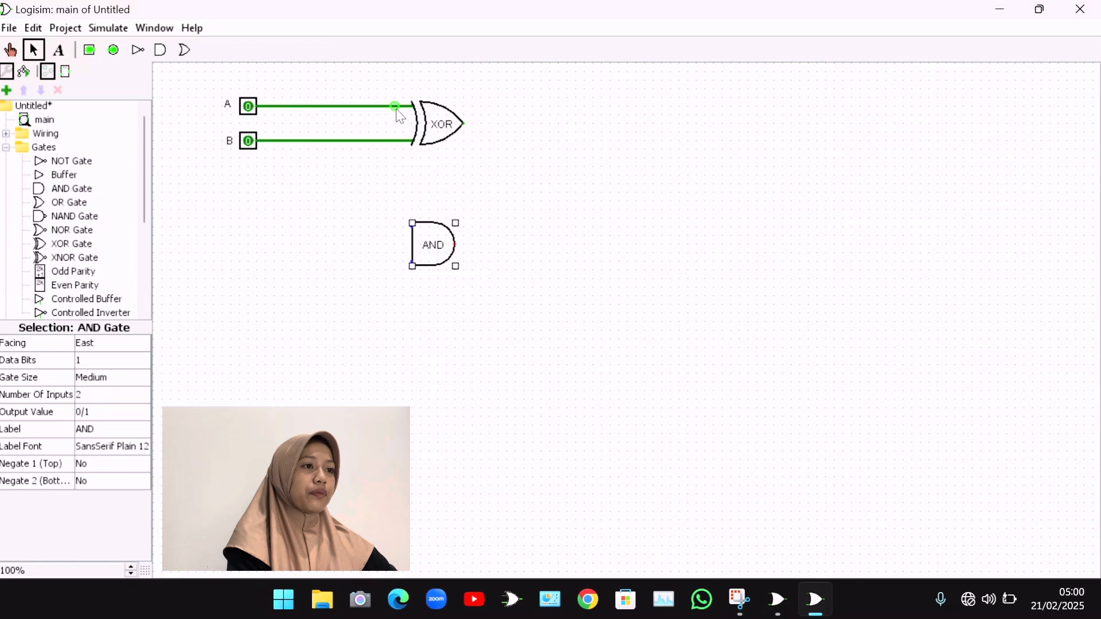
left_click_drag(394, 106, 412, 229)
left_click_drag(343, 141, 413, 262)
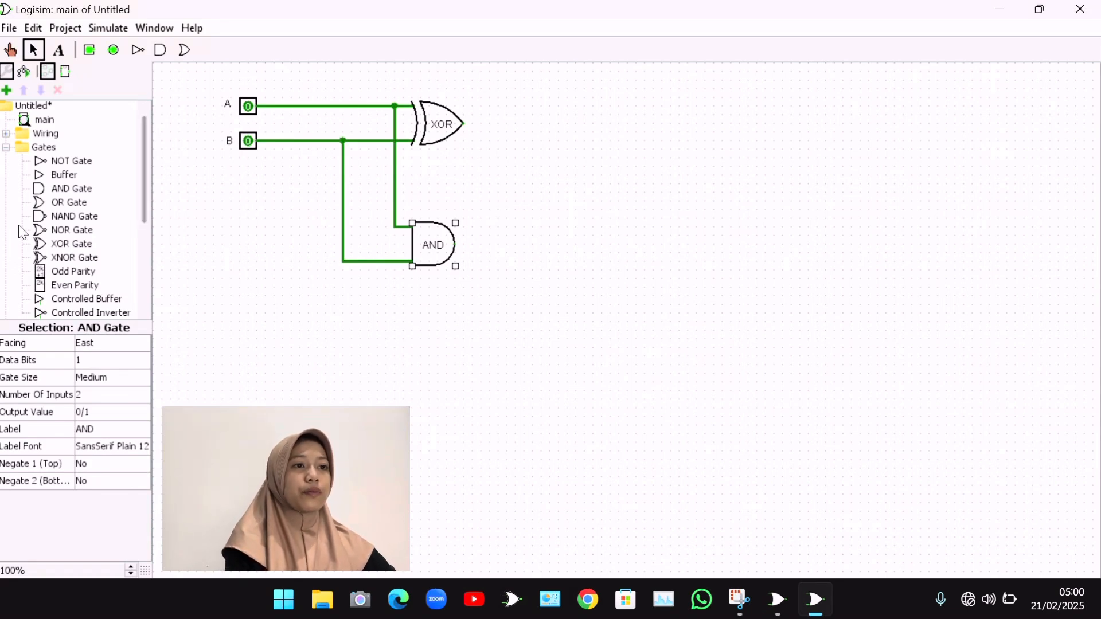
Step: Place an LED to the right of the XOR gate and another beside the AND gate, and wire each gate's output to its LED
left_click_drag(145, 198, 35, 252)
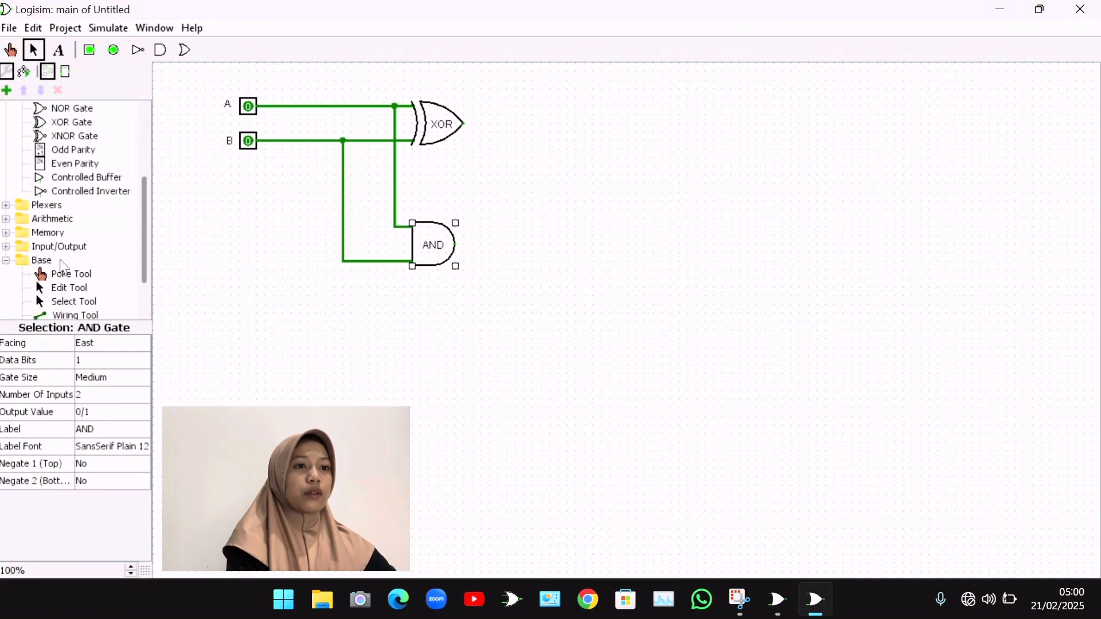
left_click(6, 247)
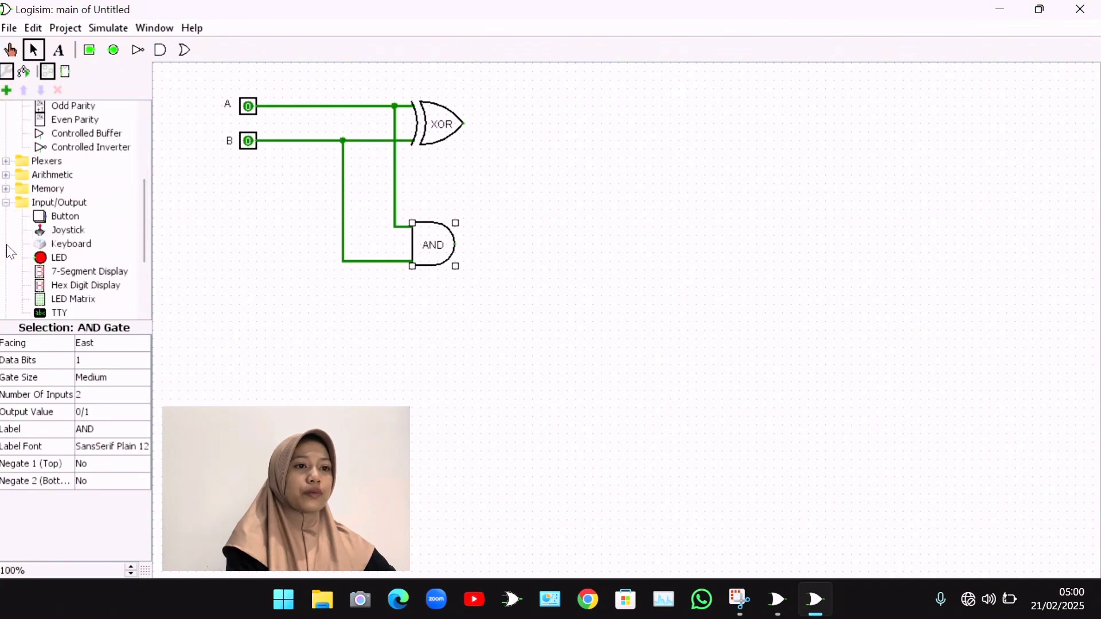
left_click(52, 259)
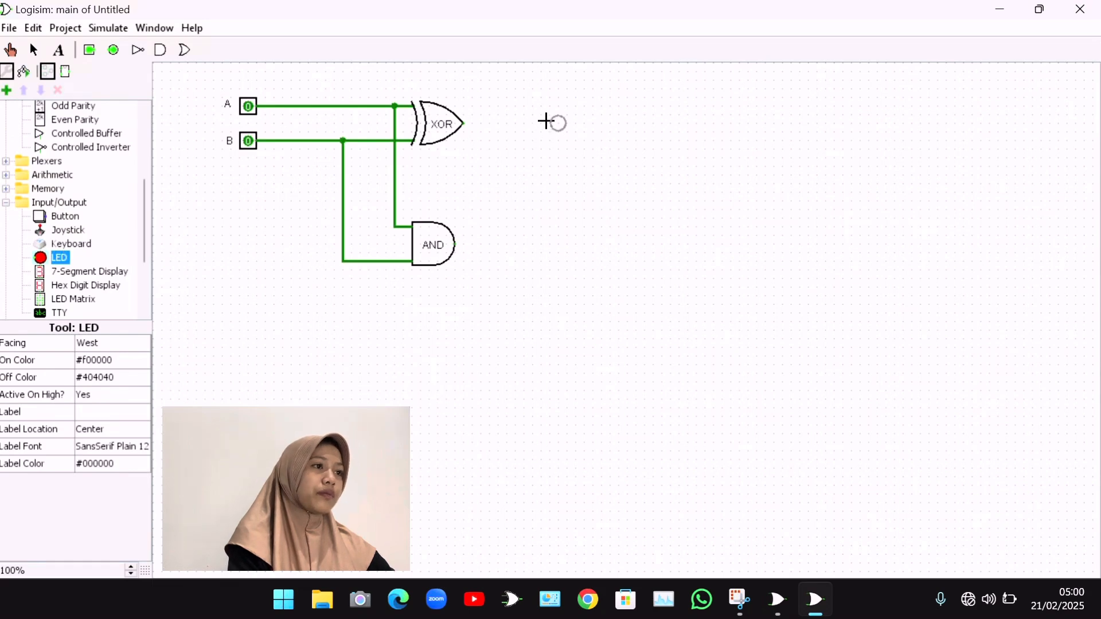
left_click(541, 123)
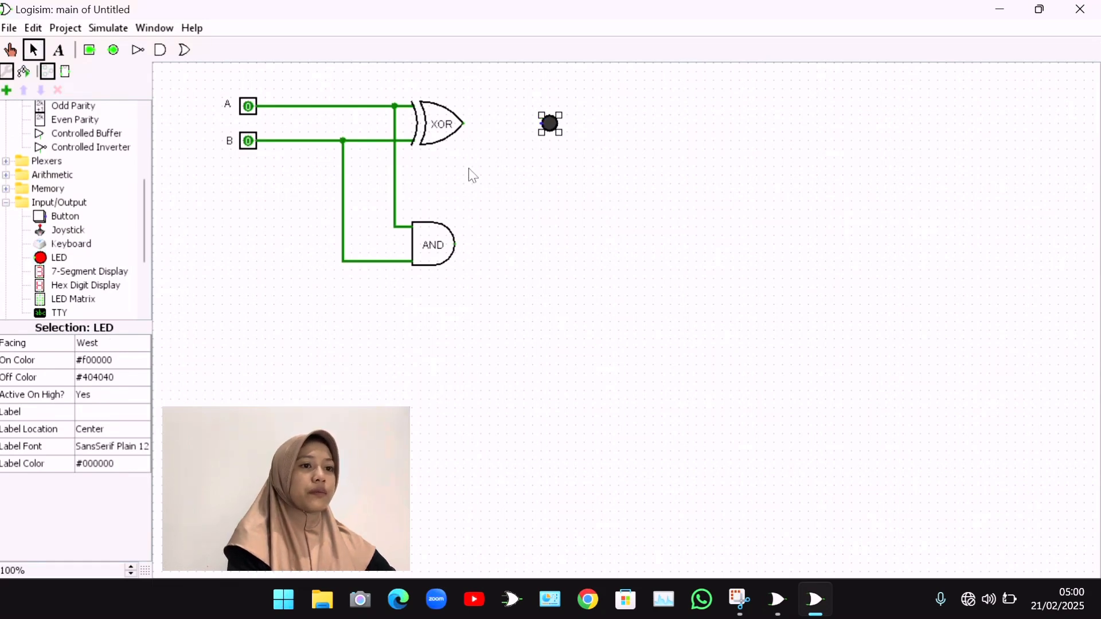
left_click(59, 258)
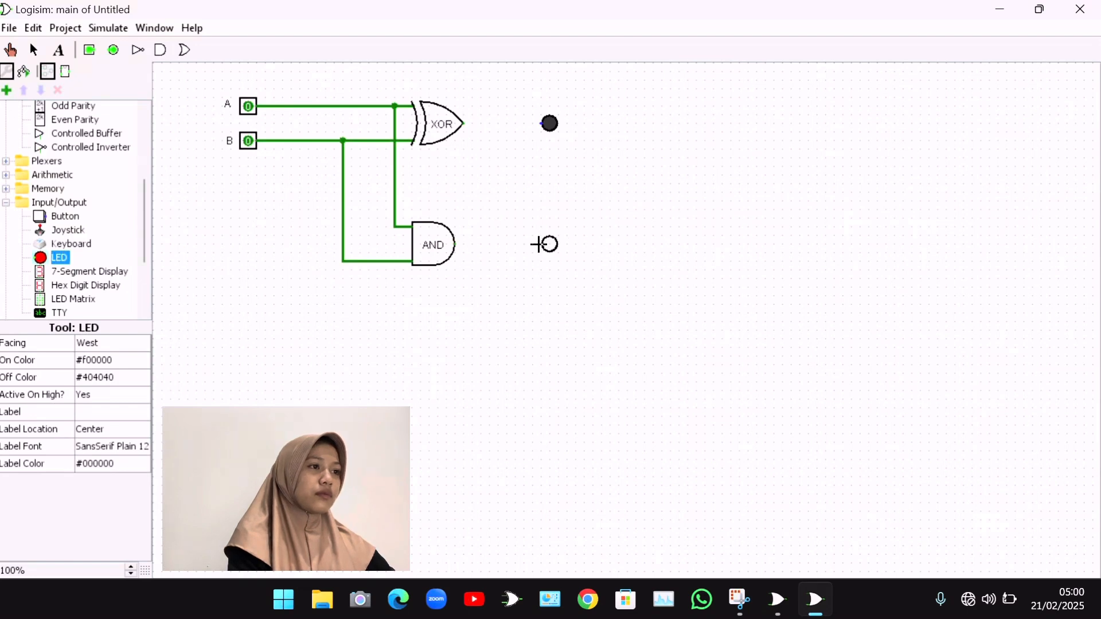
left_click(539, 245)
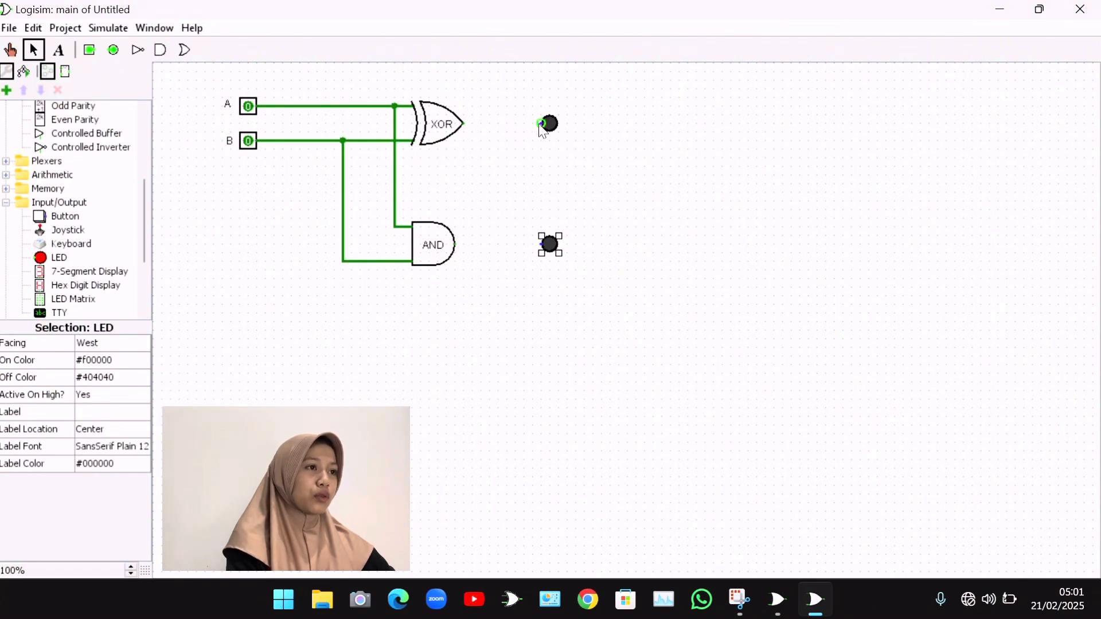
left_click_drag(465, 123, 539, 128)
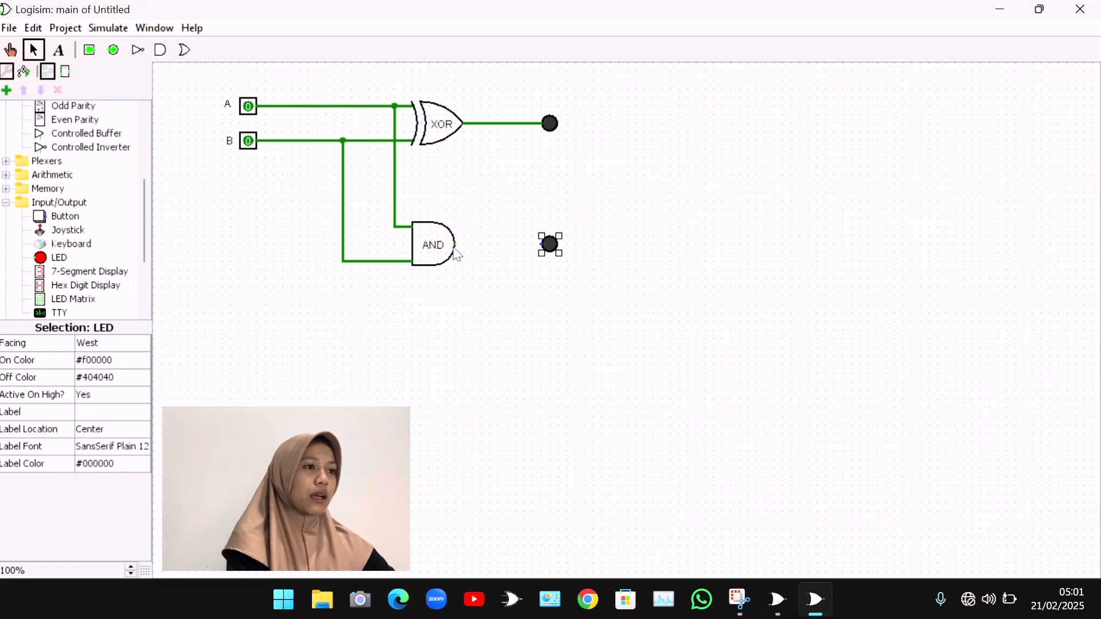
left_click_drag(456, 245, 529, 244)
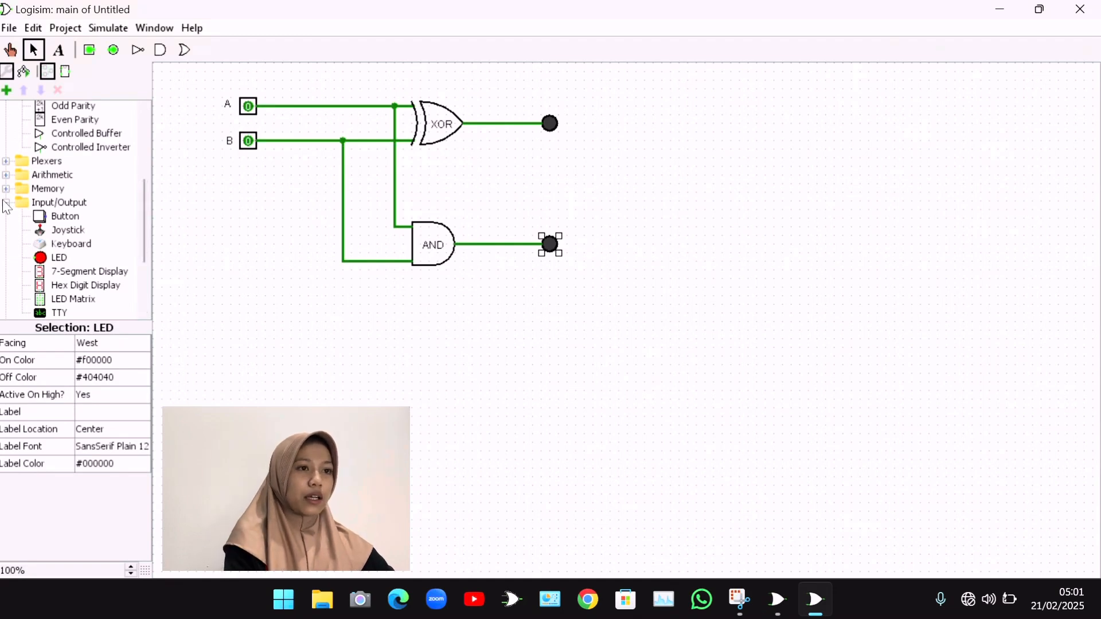
Step: Add a text label "Sum" just above the LED driven by the XOR gate
left_click_drag(145, 243, 159, 333)
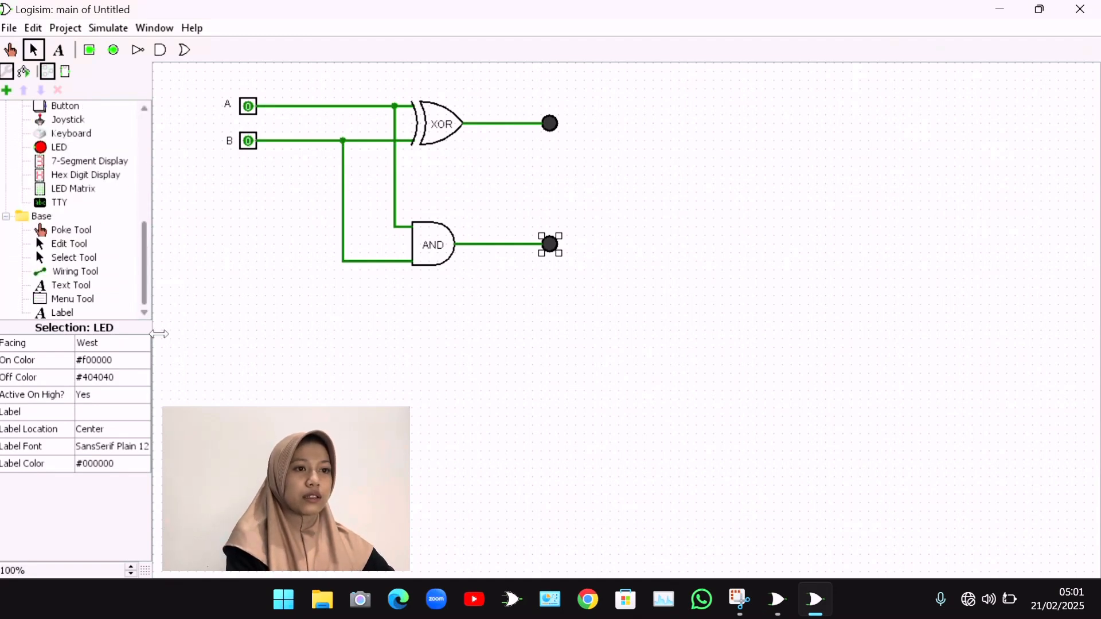
left_click(64, 313)
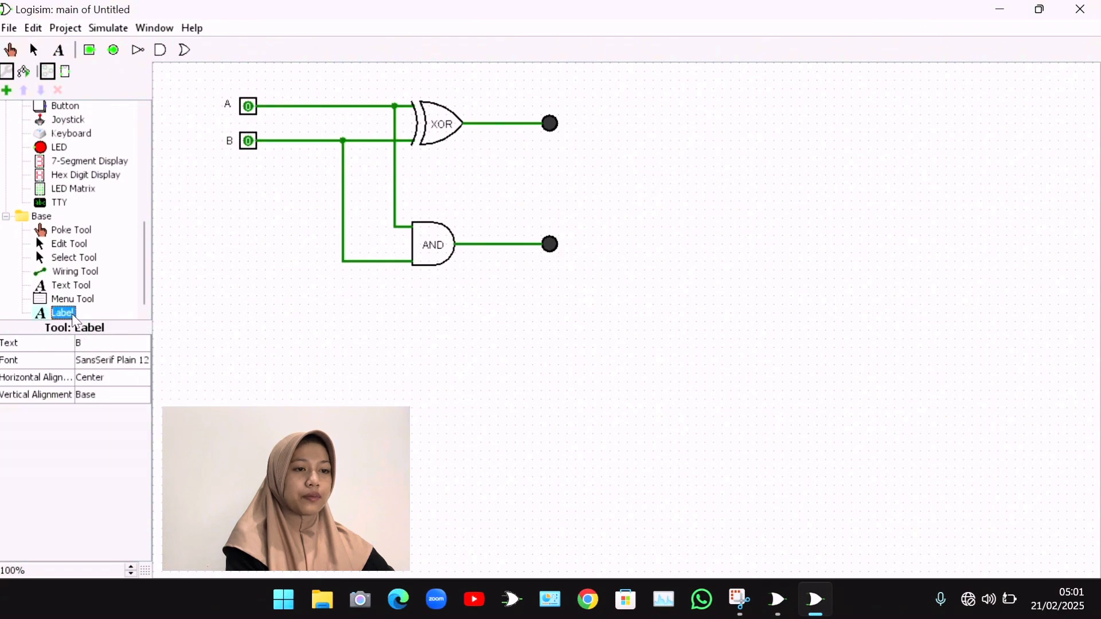
left_click(113, 346)
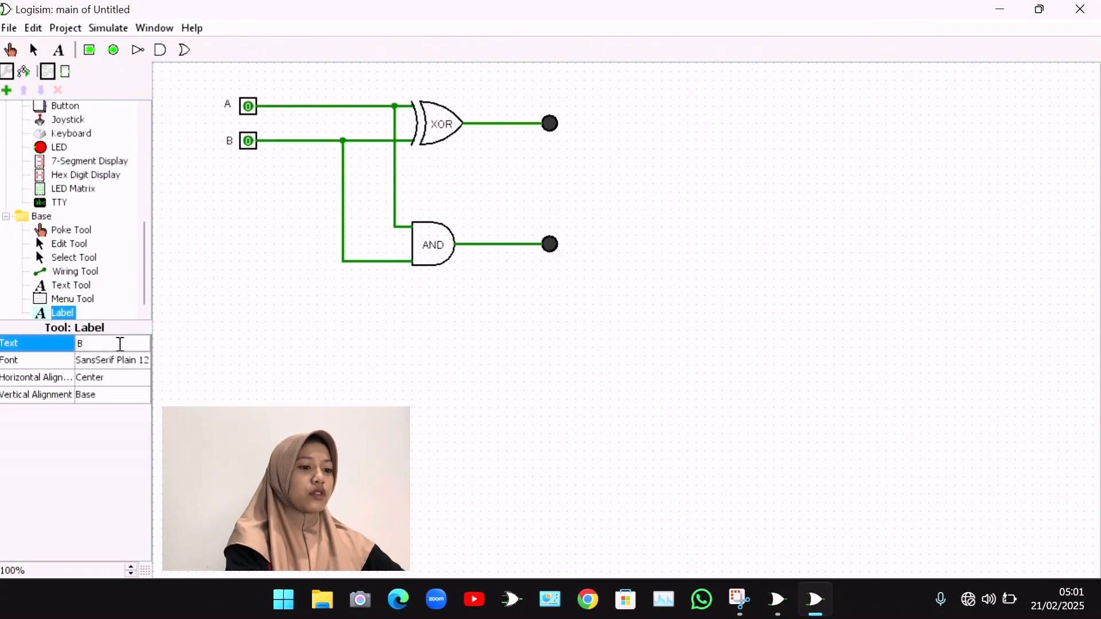
type("Sum")
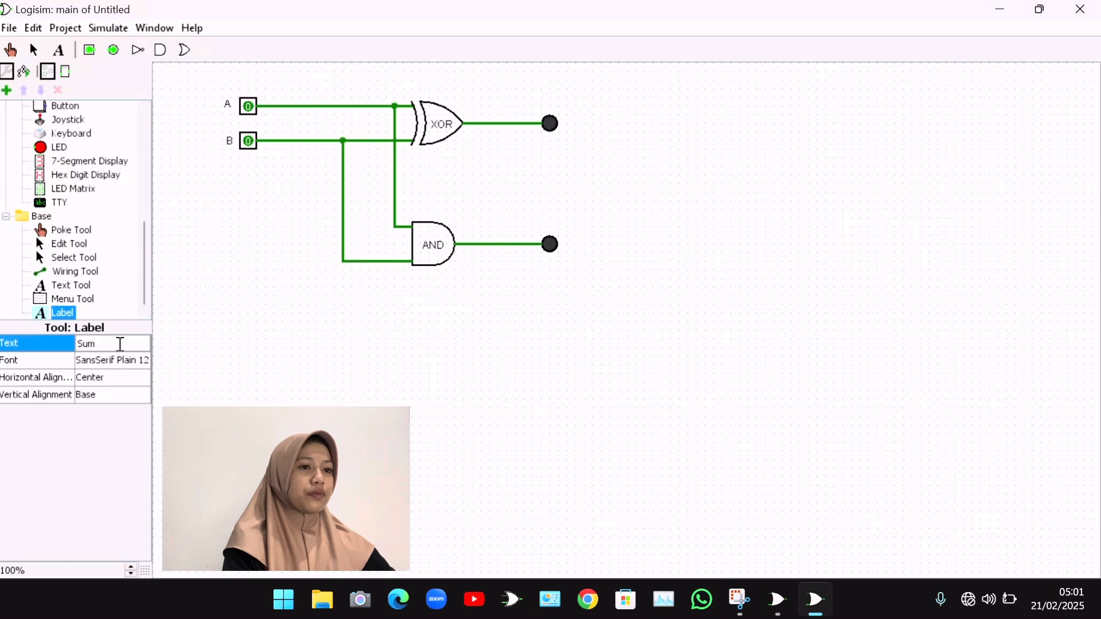
key("Return")
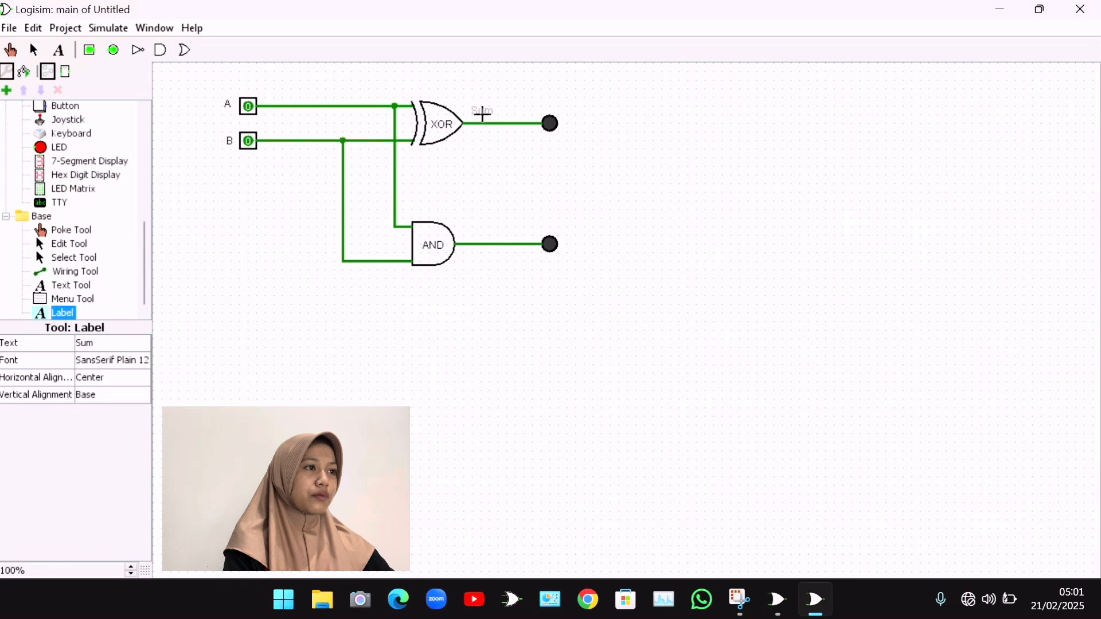
left_click(565, 111)
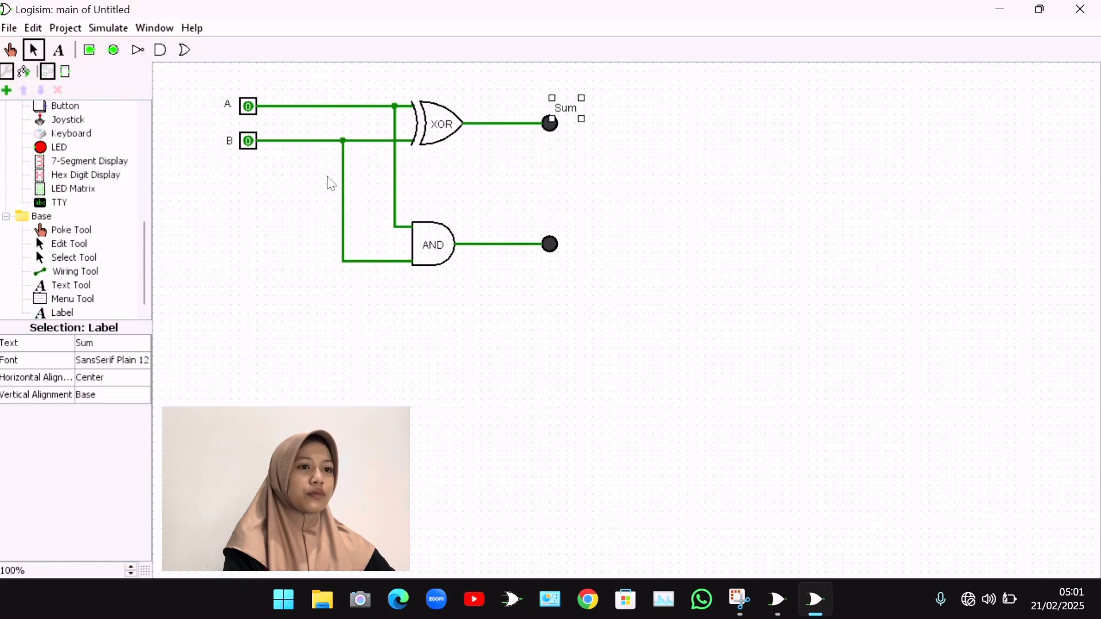
Step: Add a text label above the AND gate's LED and set its text to "Carry"
left_click(62, 313)
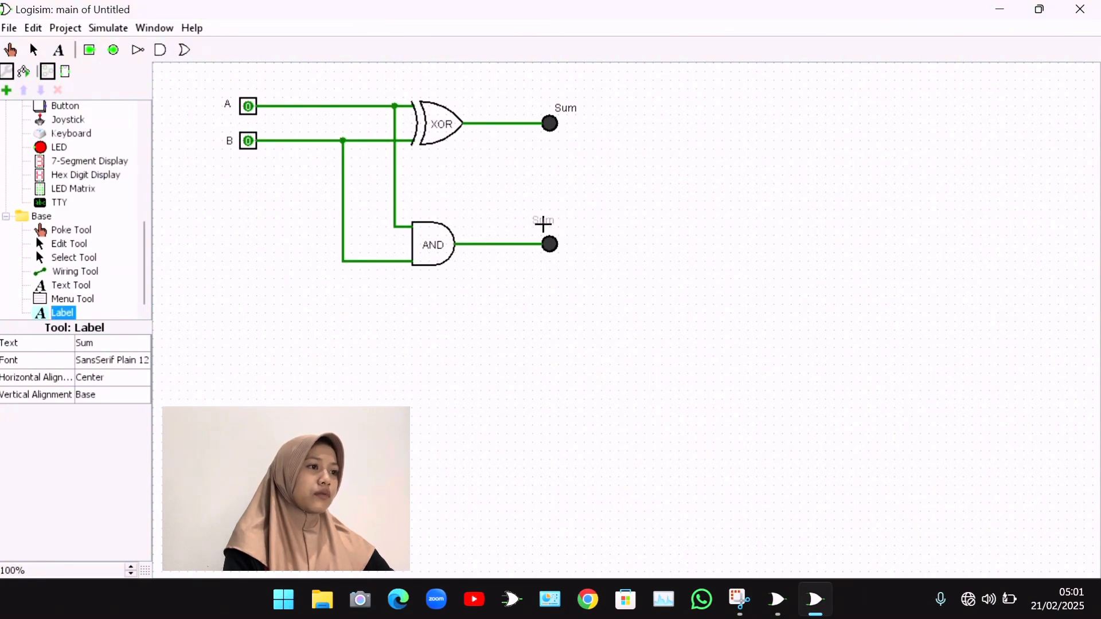
left_click(567, 232)
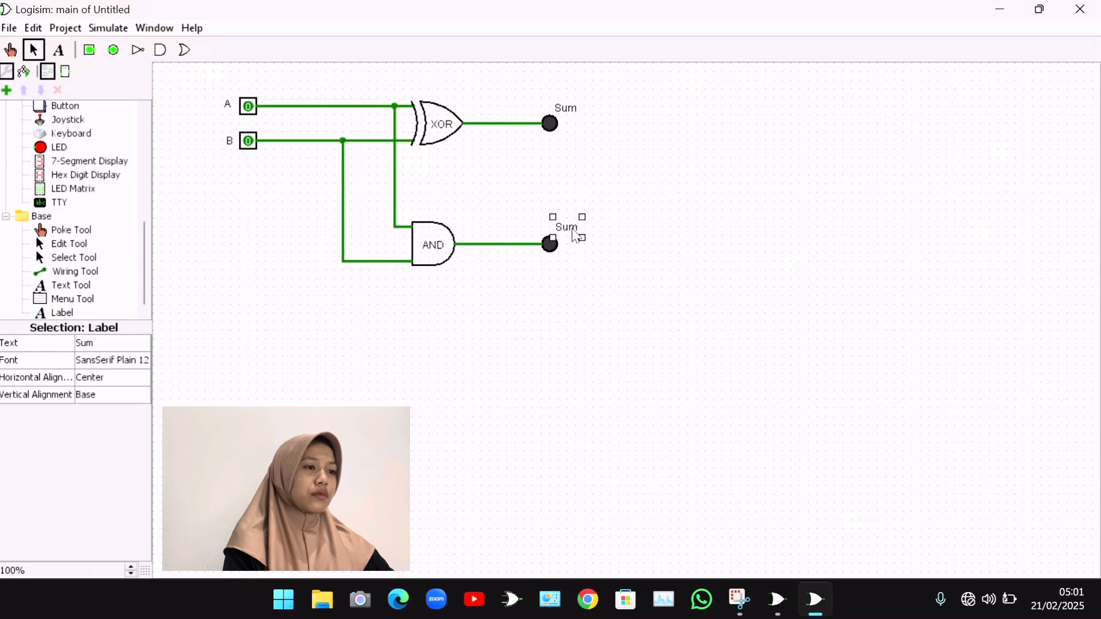
left_click(103, 349)
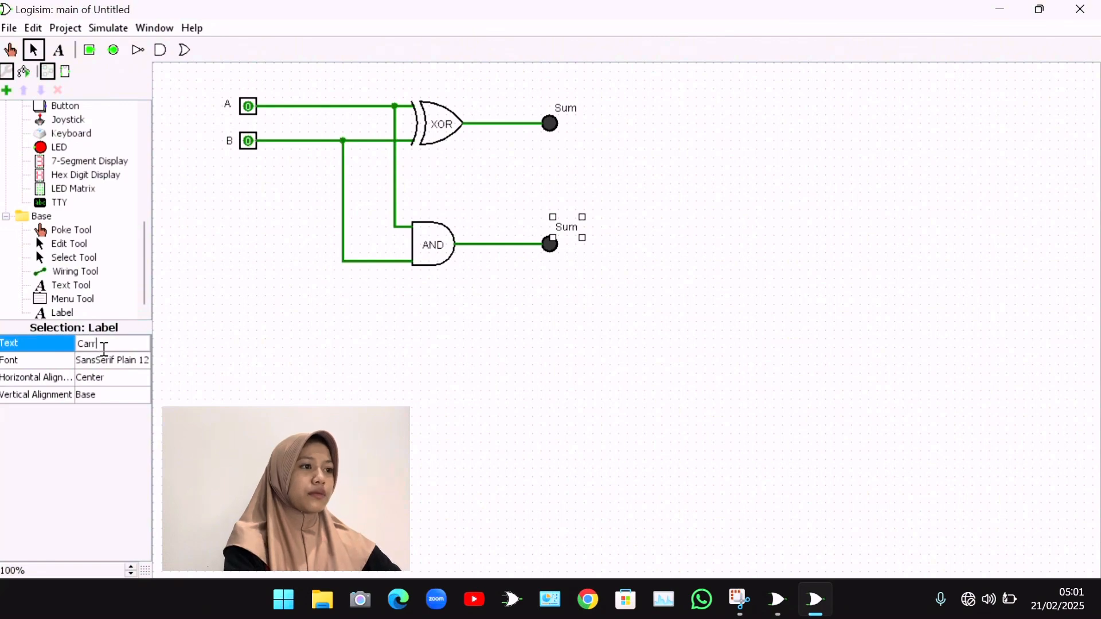
key("Return")
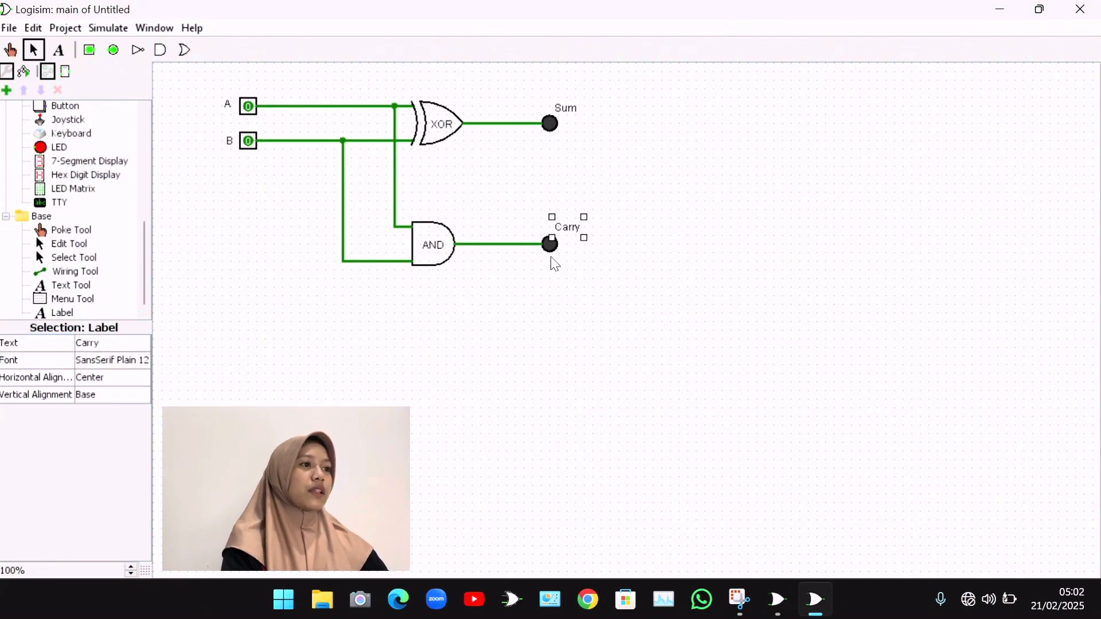
left_click(629, 261)
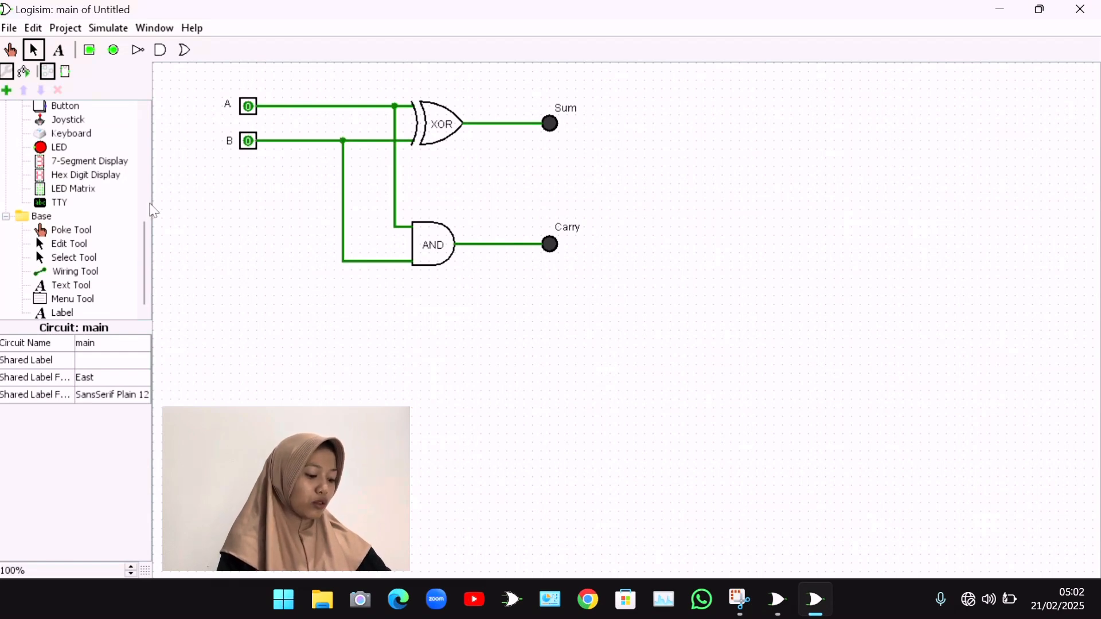
Step: Test the half adder with the Poke Tool by setting only B to 1, resetting it to 0, and setting only A to 1
left_click(12, 52)
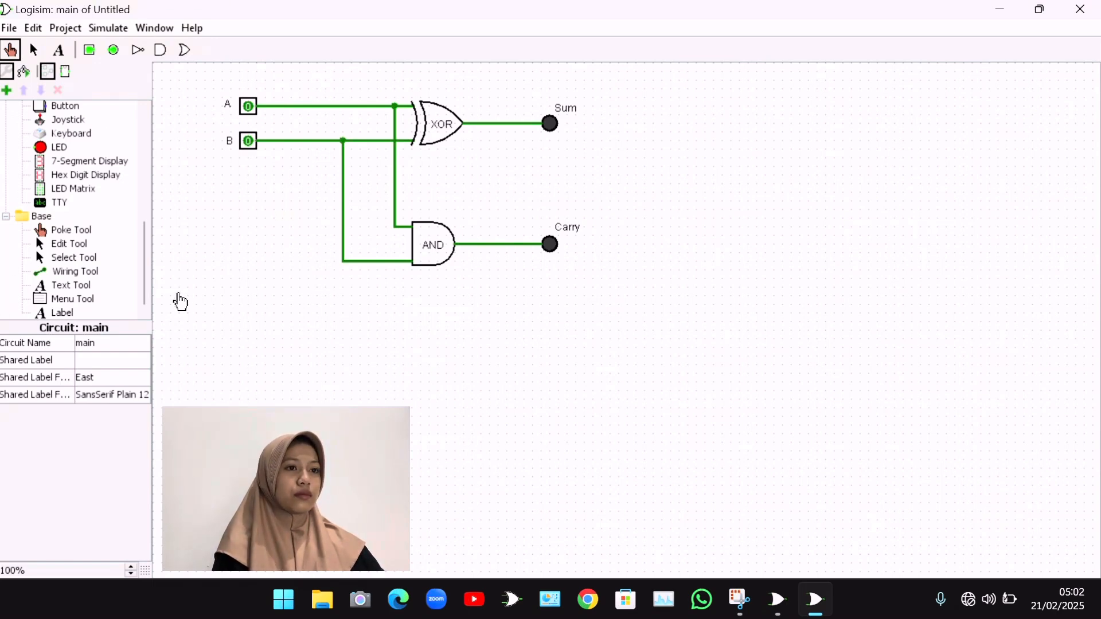
left_click(75, 229)
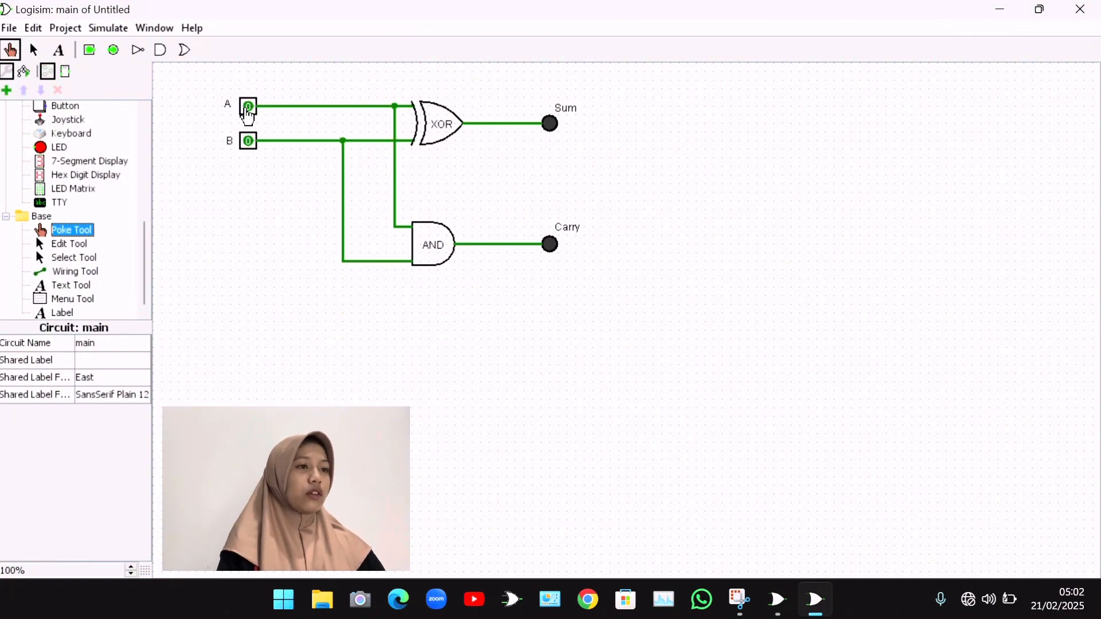
left_click(249, 148)
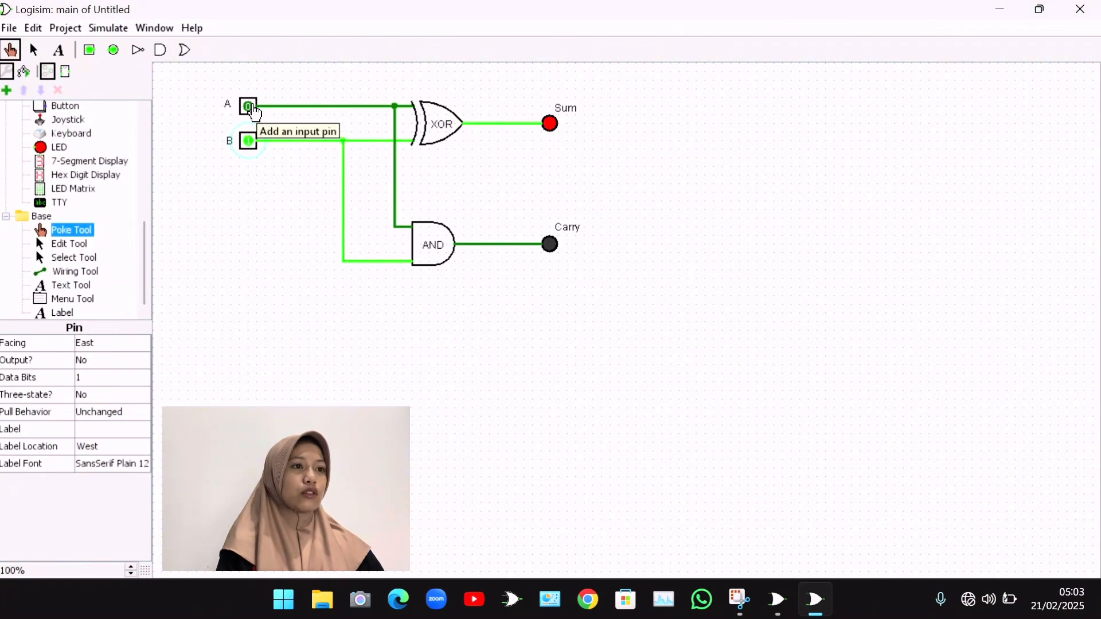
left_click(247, 143)
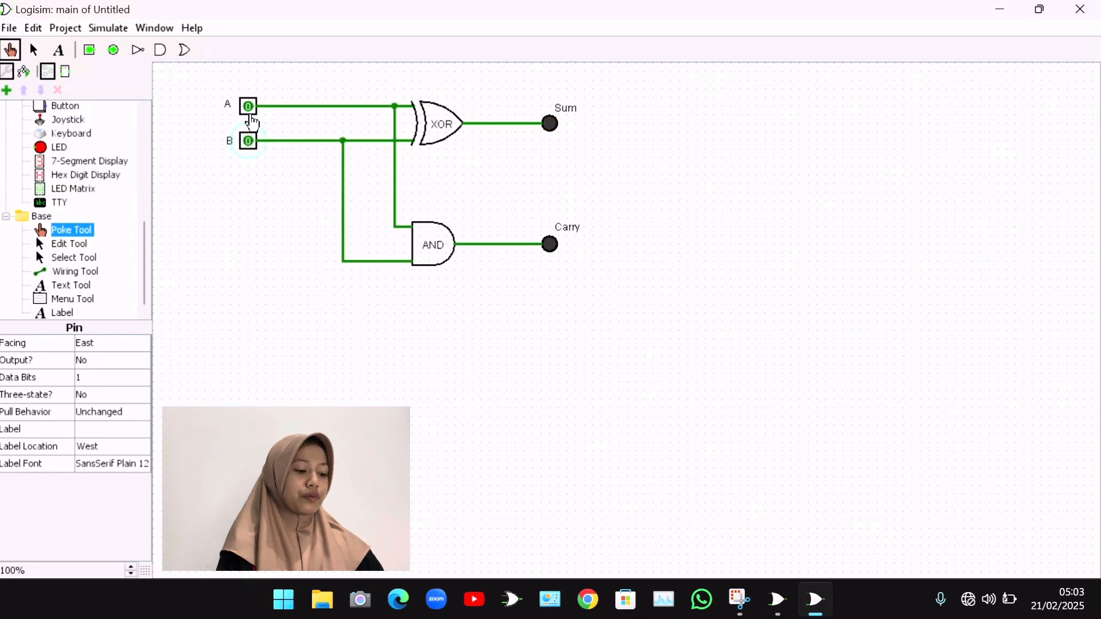
left_click(251, 110)
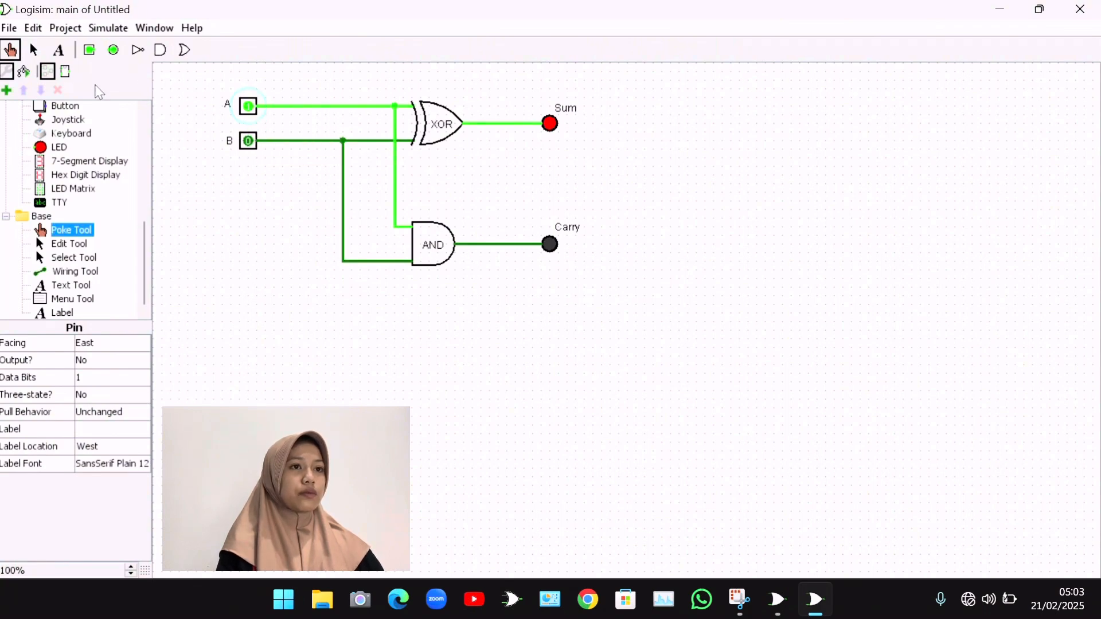
Step: Set input pin B to 1 while A stays at 1 to test the half adder with both inputs on
left_click(34, 51)
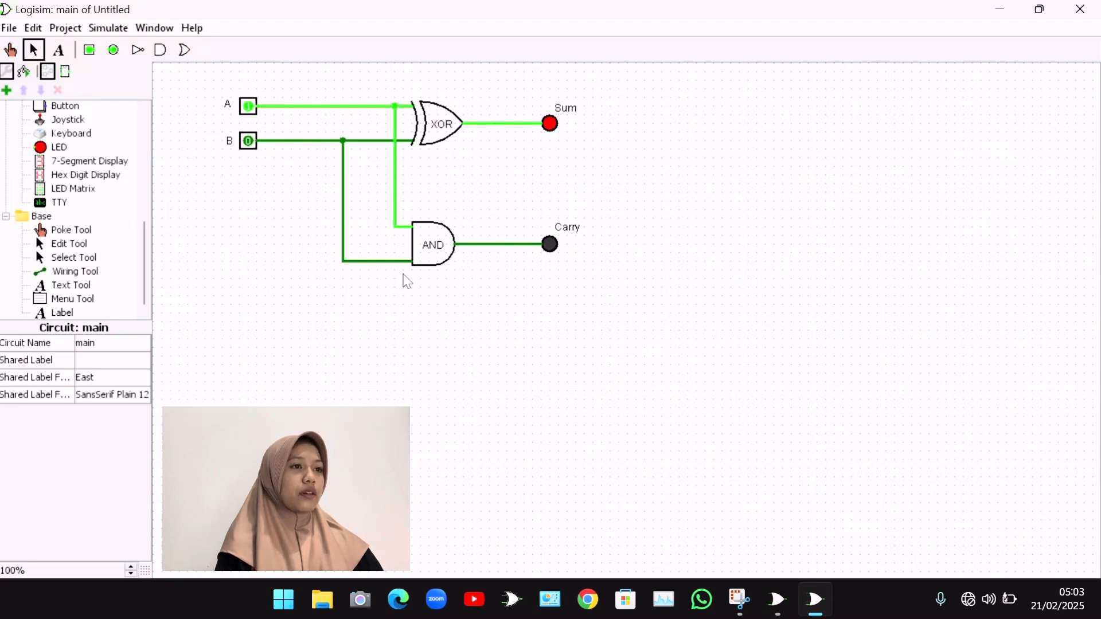
left_click(252, 142)
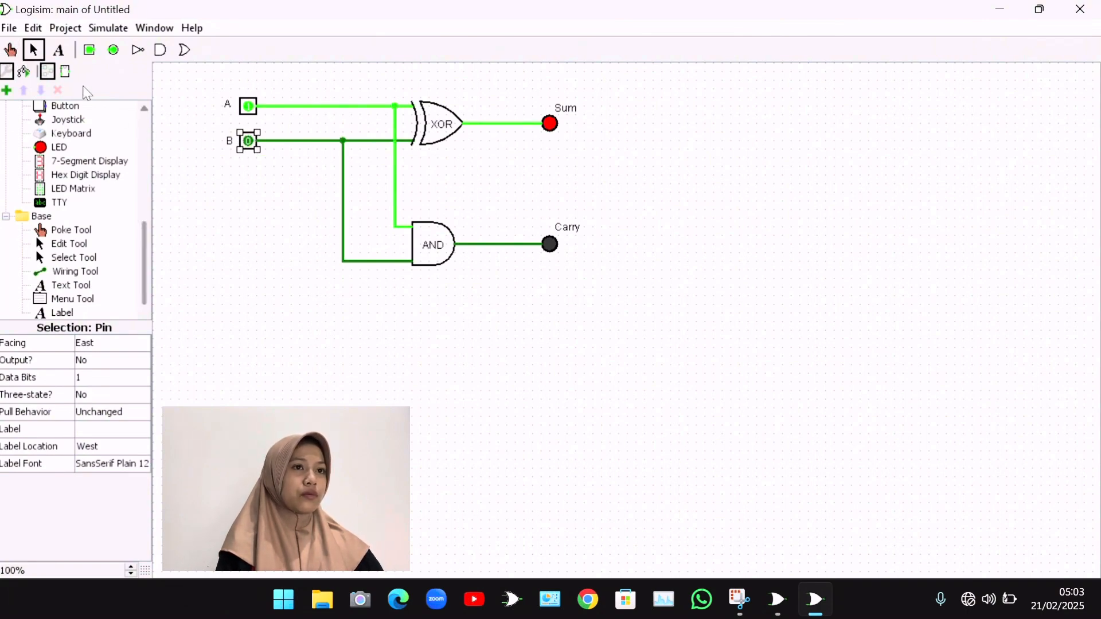
left_click(11, 51)
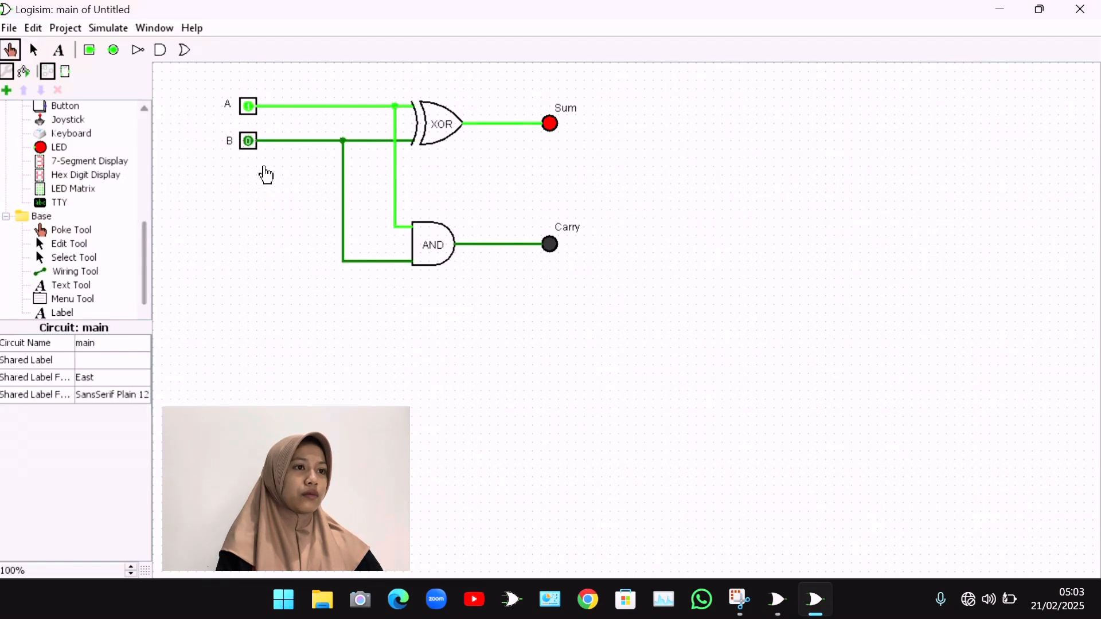
left_click(247, 139)
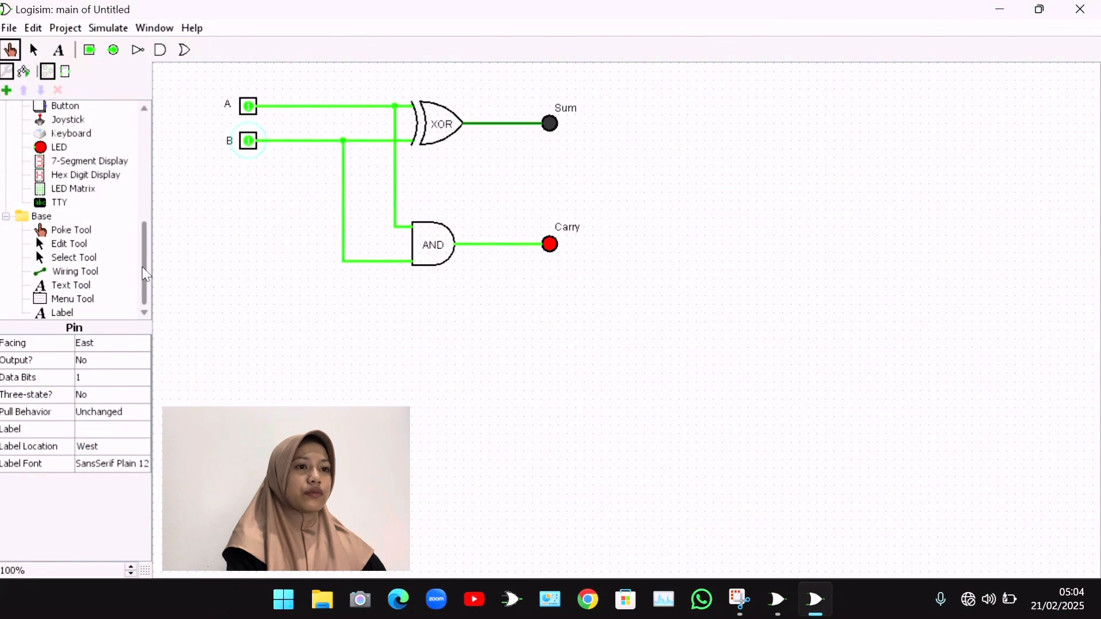
Step: Place a second XOR gate below the half adder with an AND gate beneath it, and shift the new XOR gate slightly upward
left_click_drag(145, 275, 132, 167)
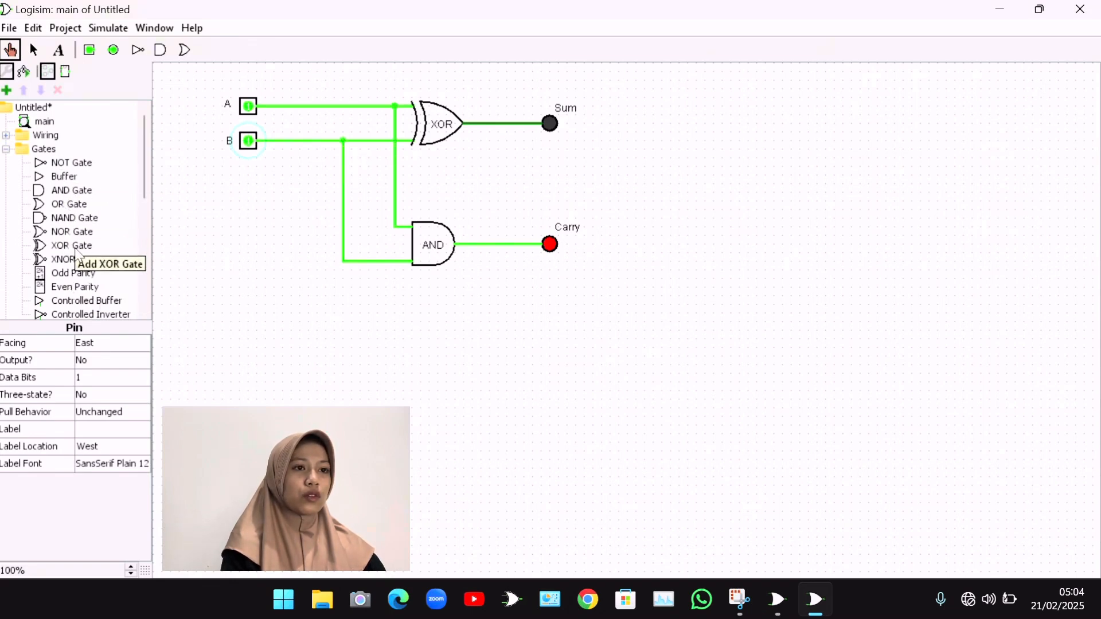
left_click(73, 246)
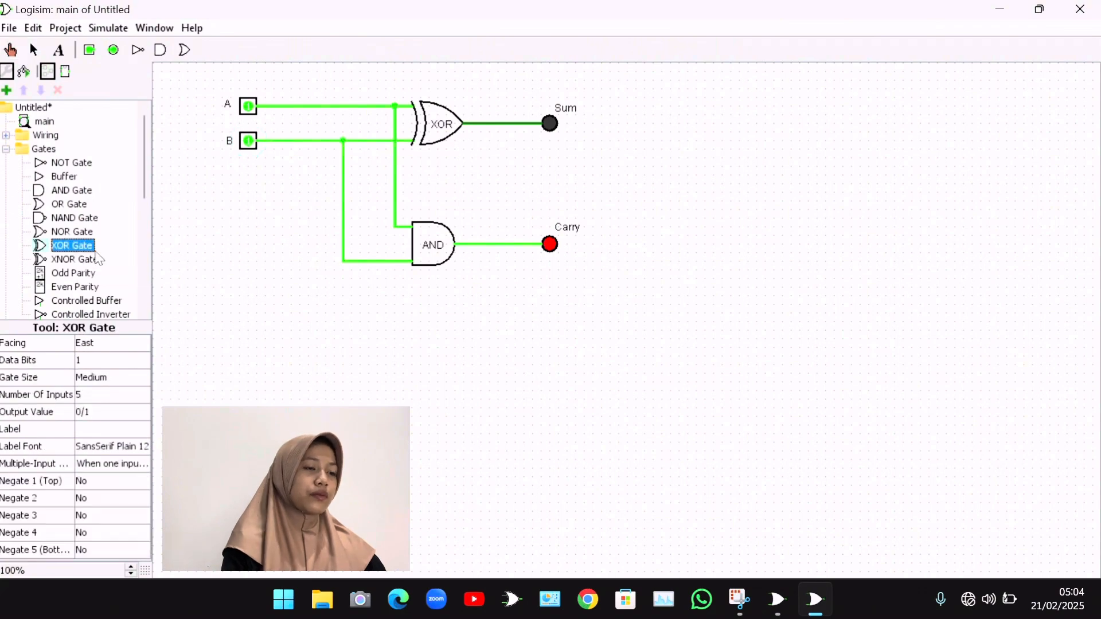
left_click(456, 357)
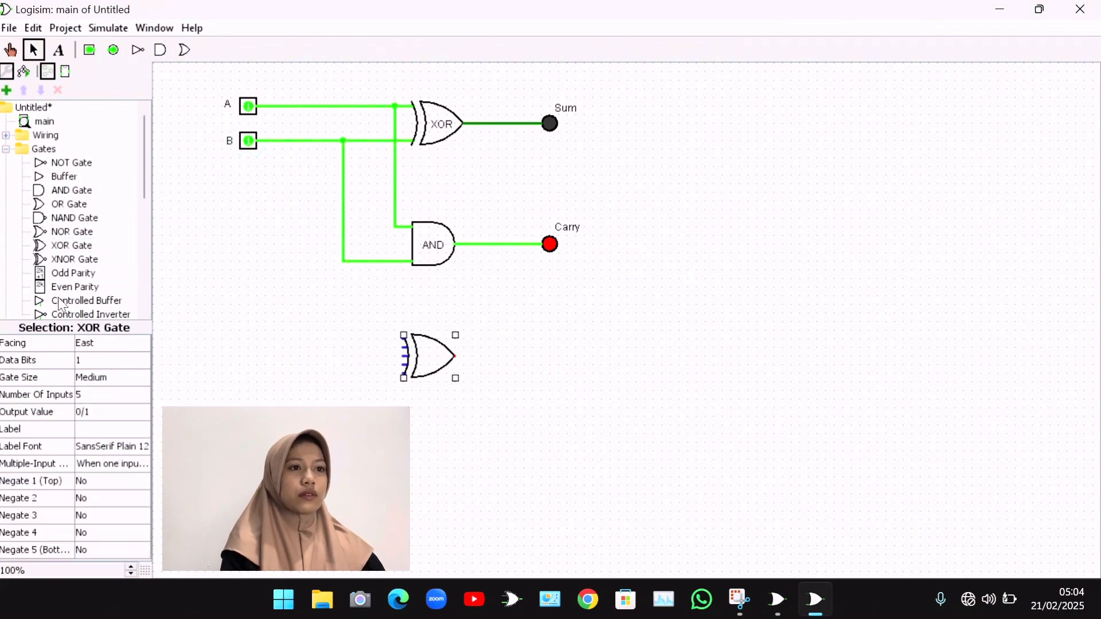
left_click(61, 194)
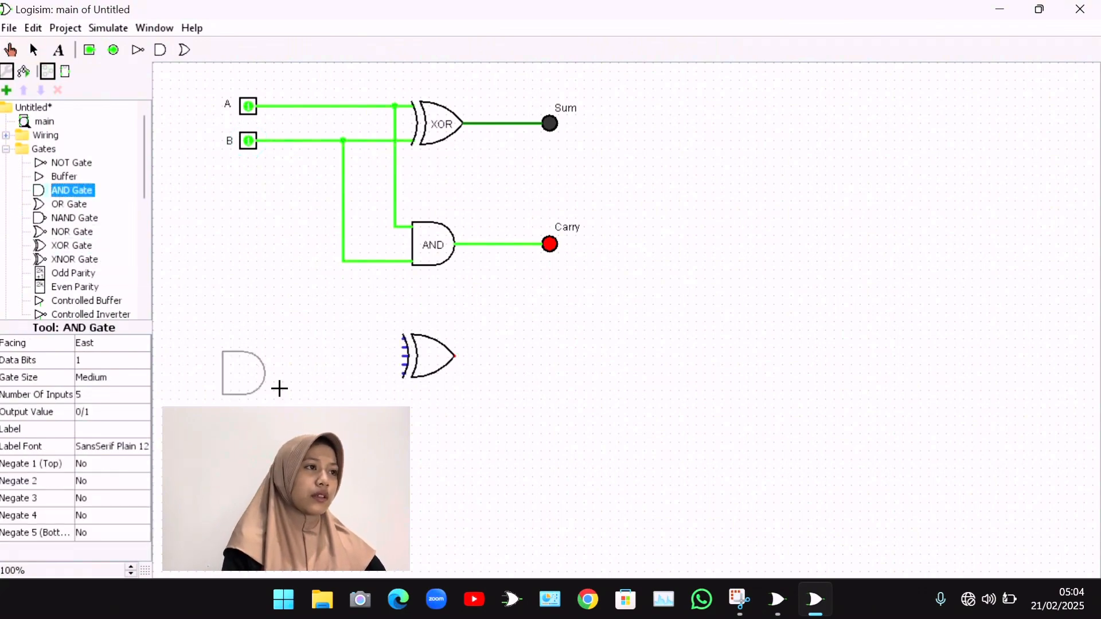
left_click(441, 434)
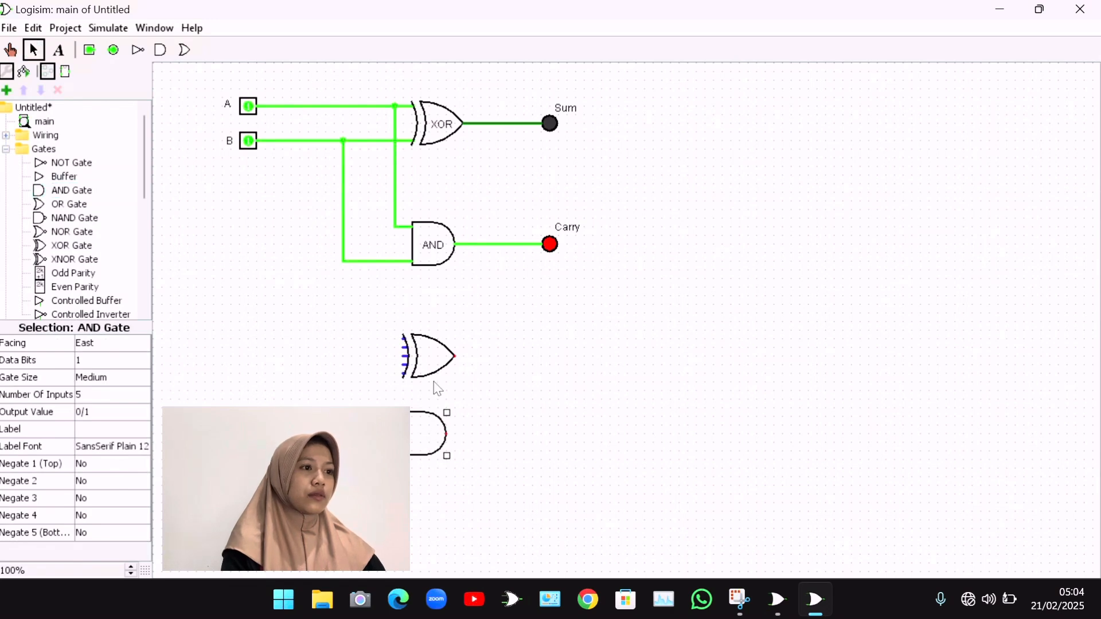
left_click(436, 364)
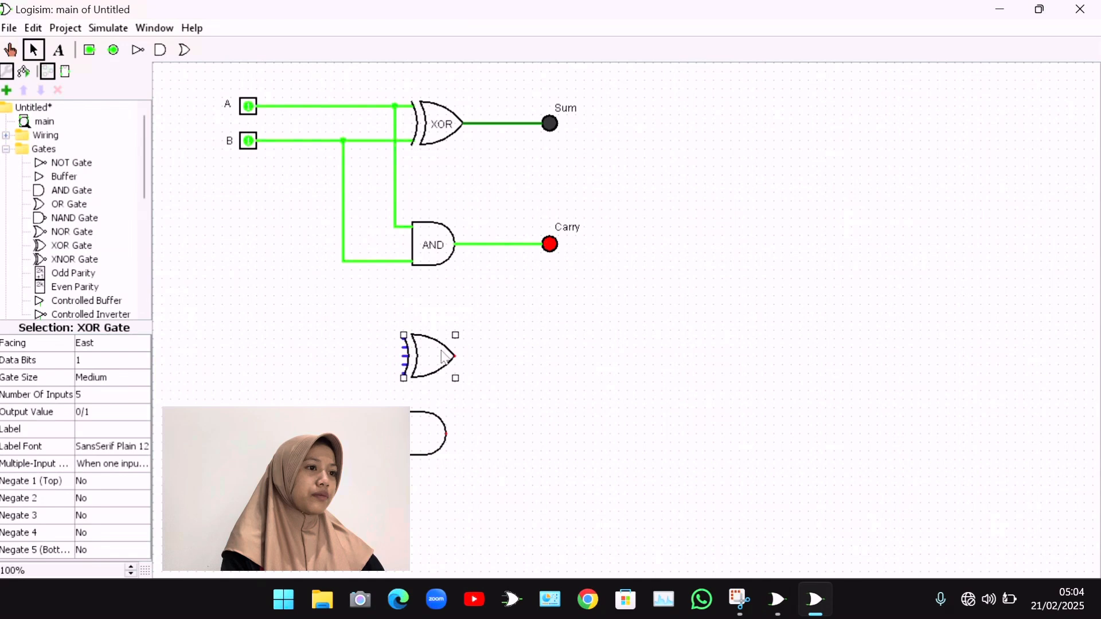
mouse_move(415, 364)
left_mouse_down()
mouse_move(431, 346)
mouse_move(415, 346)
left_mouse_up()
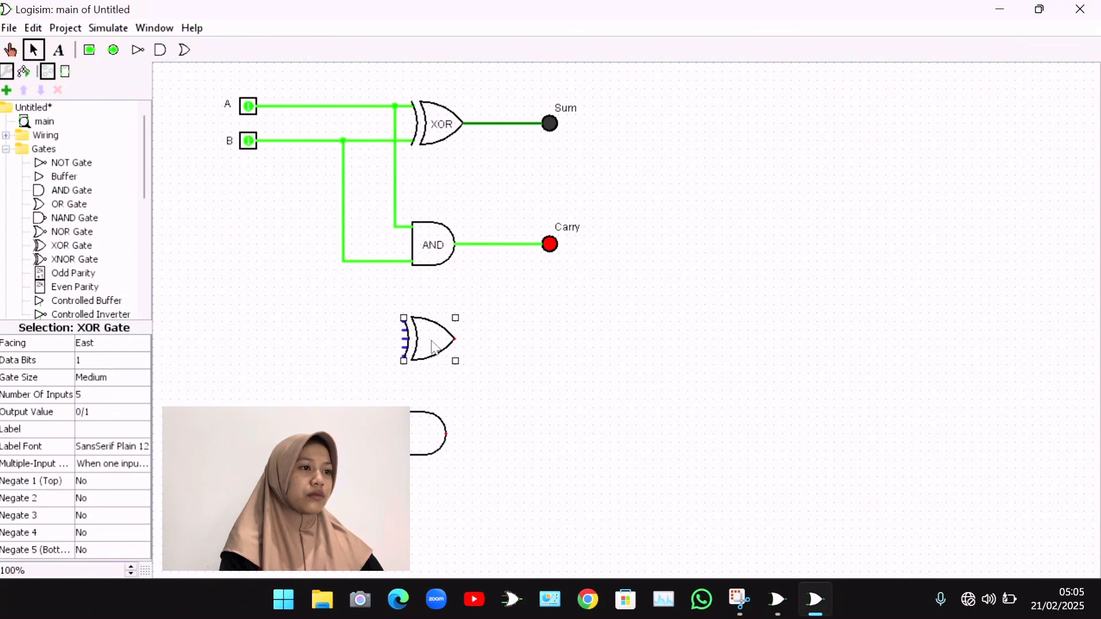
Step: Delete the Sum and Carry LEDs, and move the unwired XOR and AND gates to the right of the half adder
left_click_drag(450, 331, 723, 123)
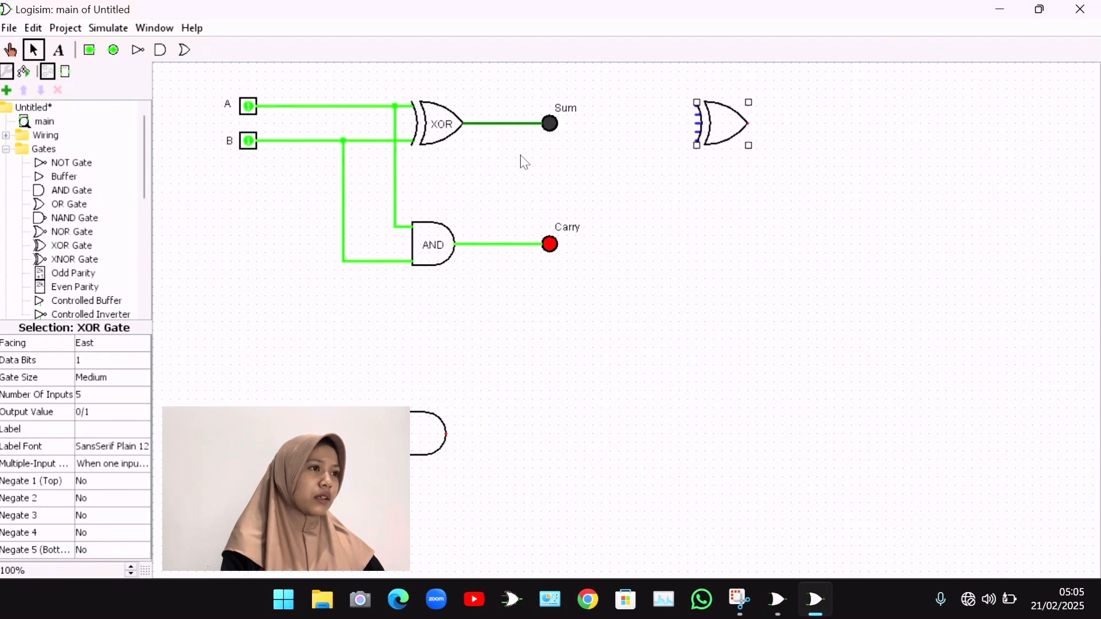
left_click(555, 130)
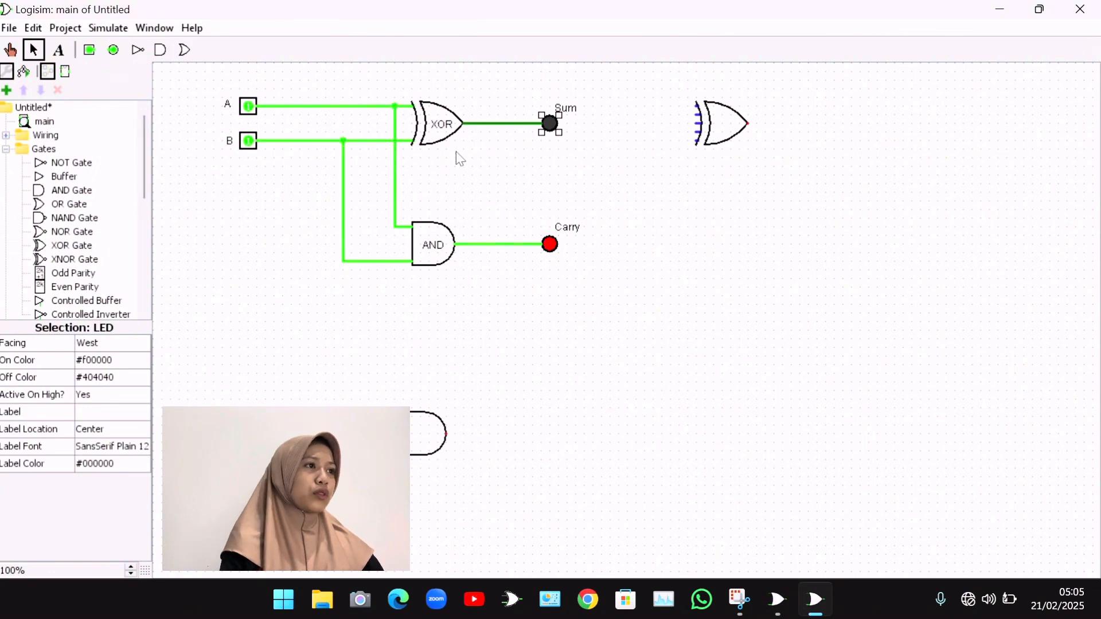
key("Delete")
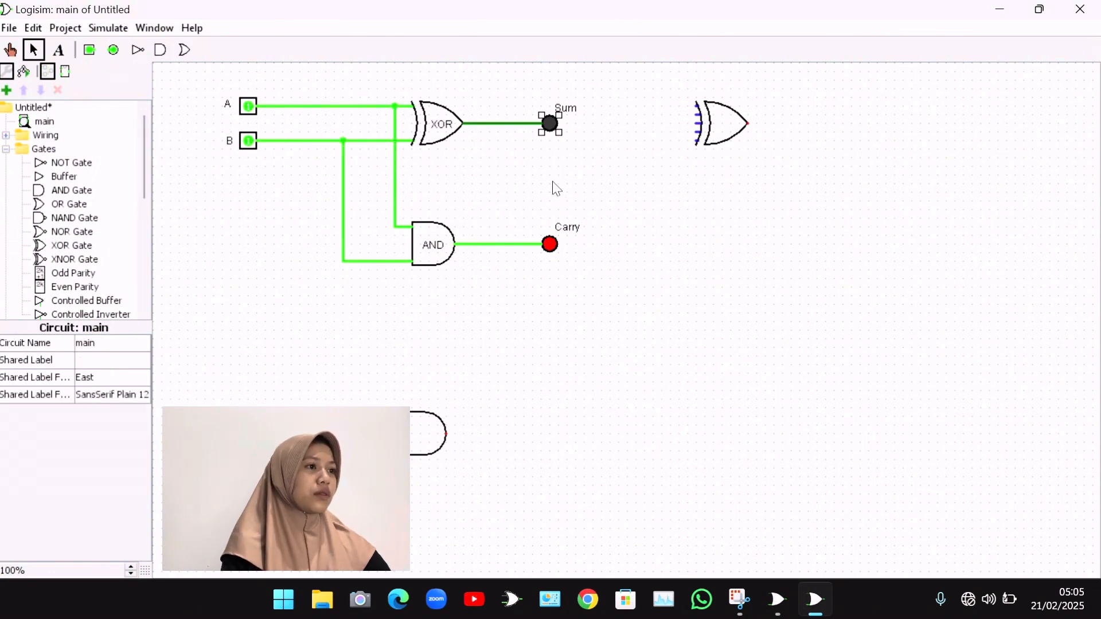
left_click(551, 244)
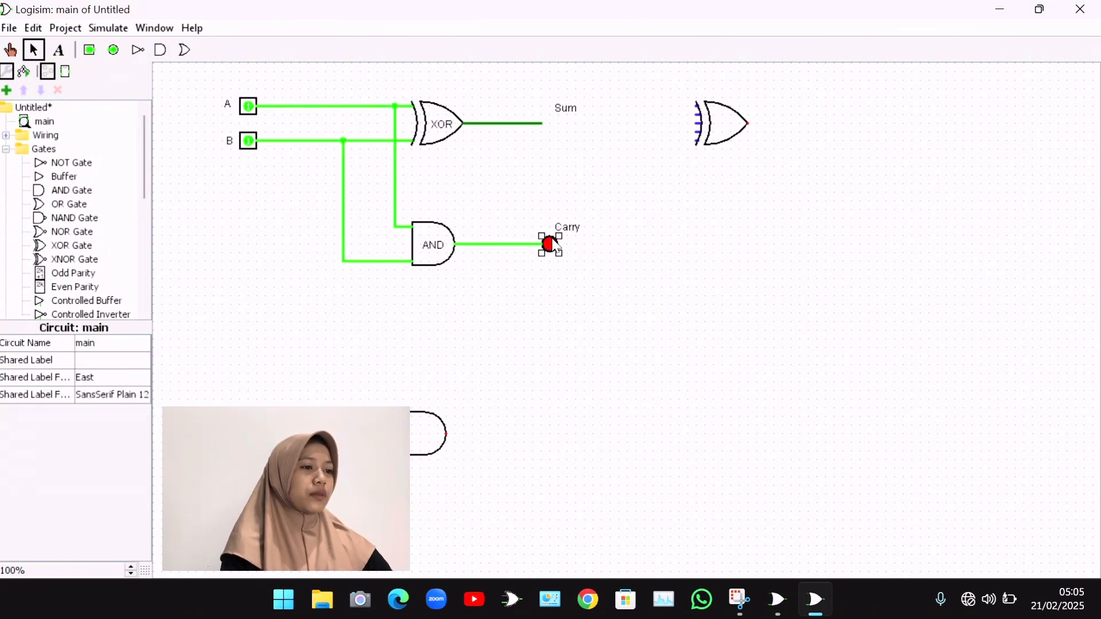
key("Delete")
left_click_drag(410, 445, 720, 288)
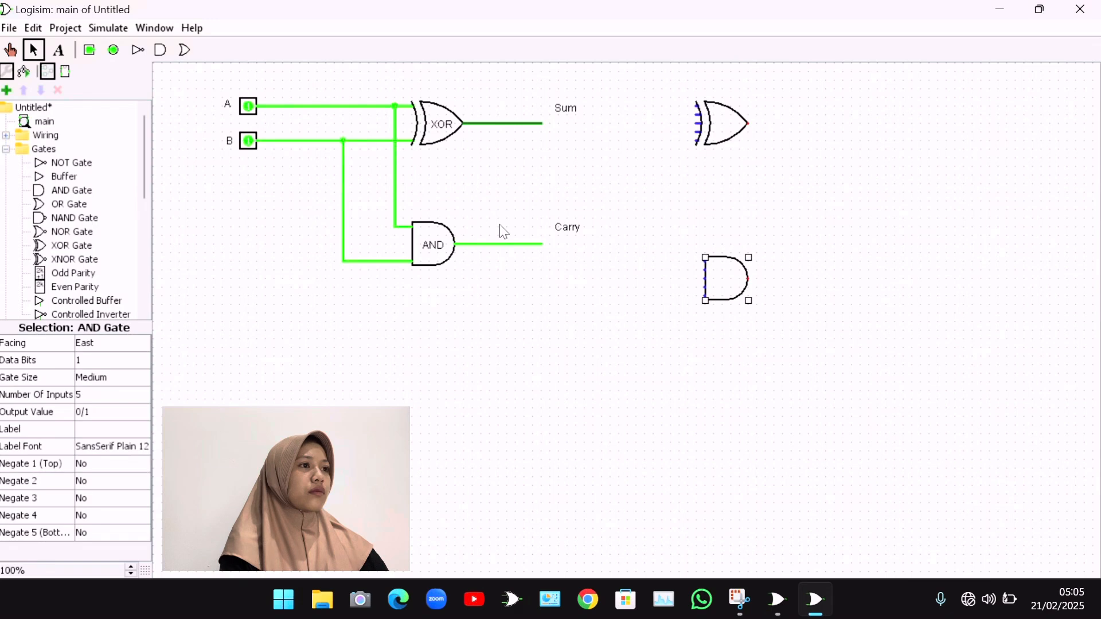
left_click_drag(725, 113, 728, 122)
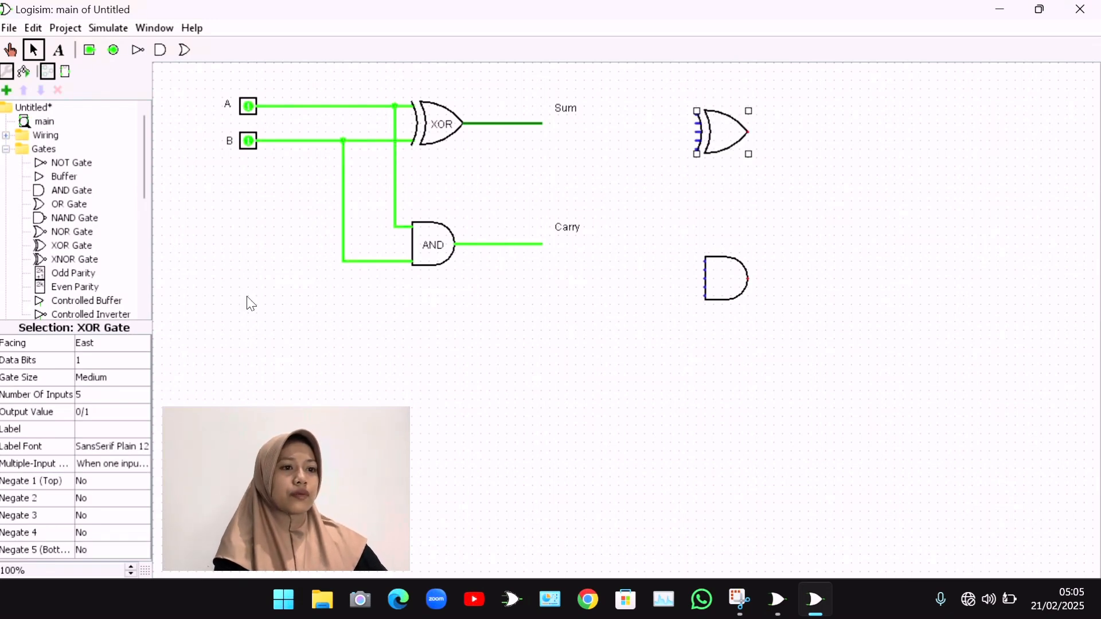
Step: Set the second XOR gate to 2 inputs and label it "XOR"
left_click(91, 394)
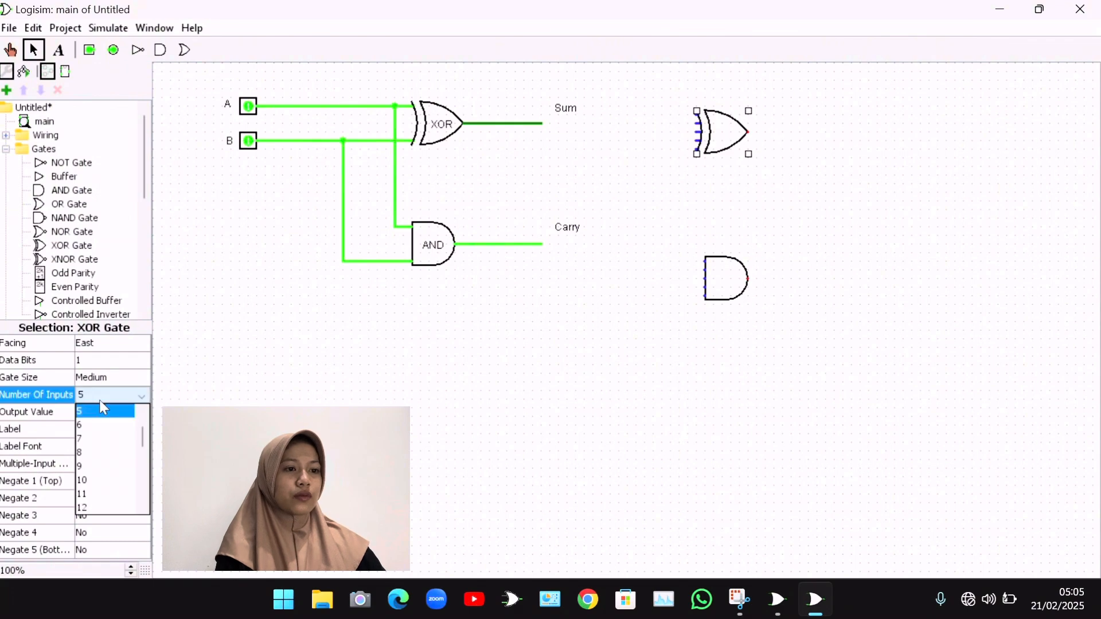
left_click_drag(146, 436, 147, 418)
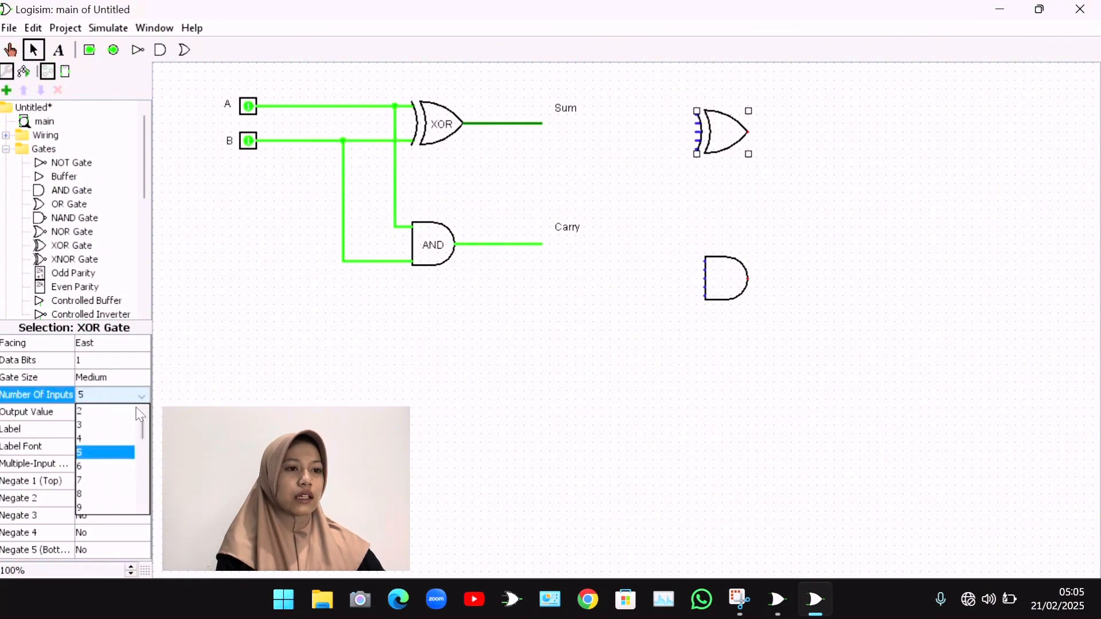
left_click(126, 412)
left_click(126, 431)
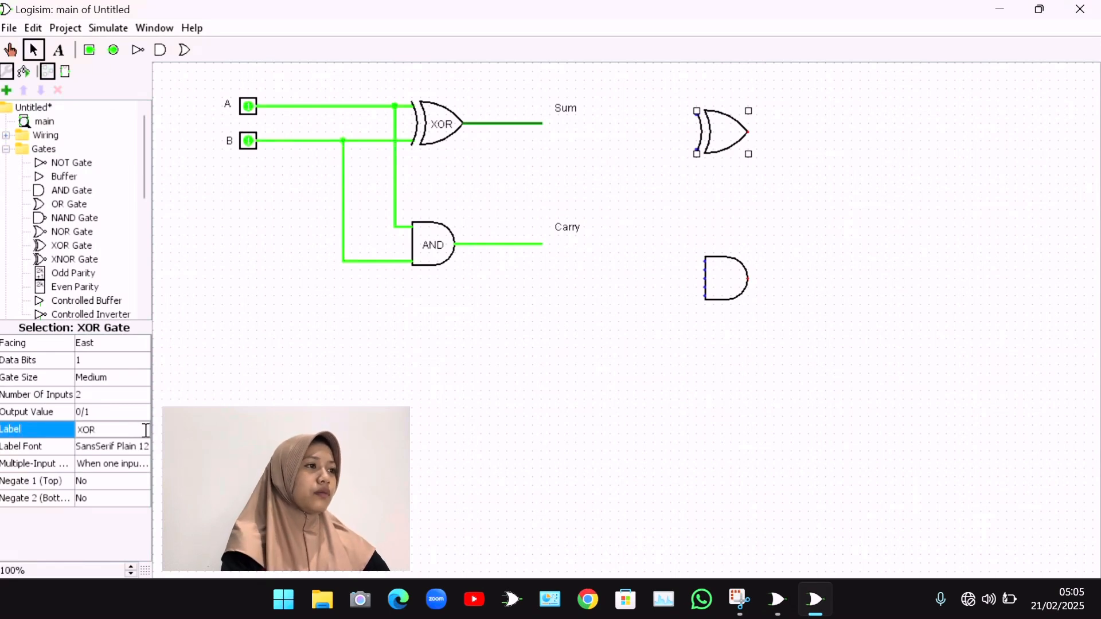
key("Return")
Step: Set the second AND gate to 2 inputs and label it "AND"
left_click(704, 286)
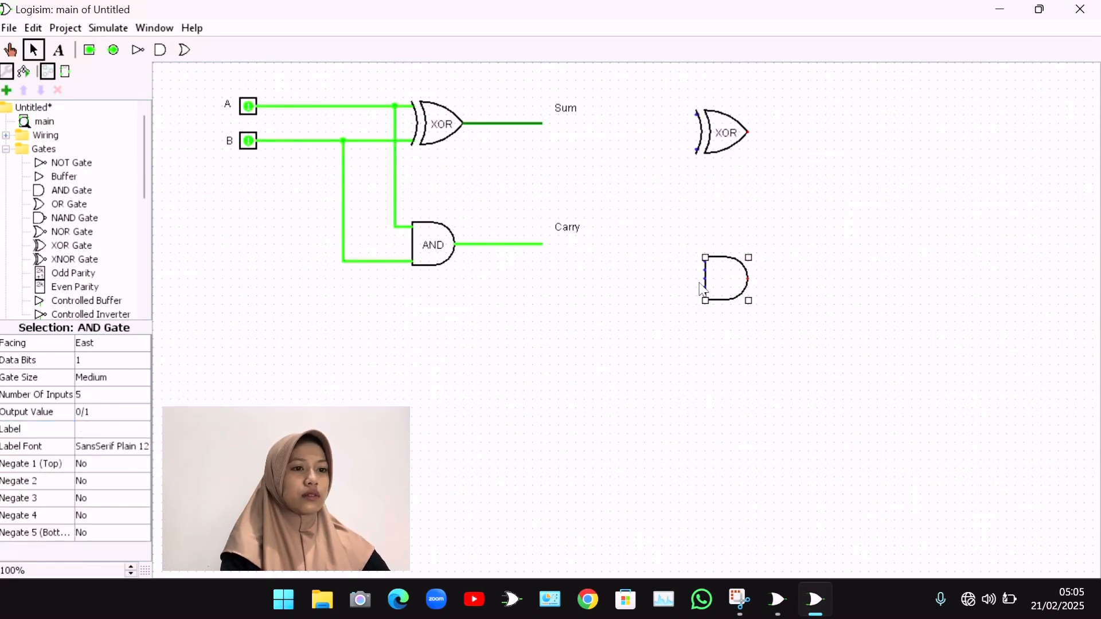
left_click(109, 395)
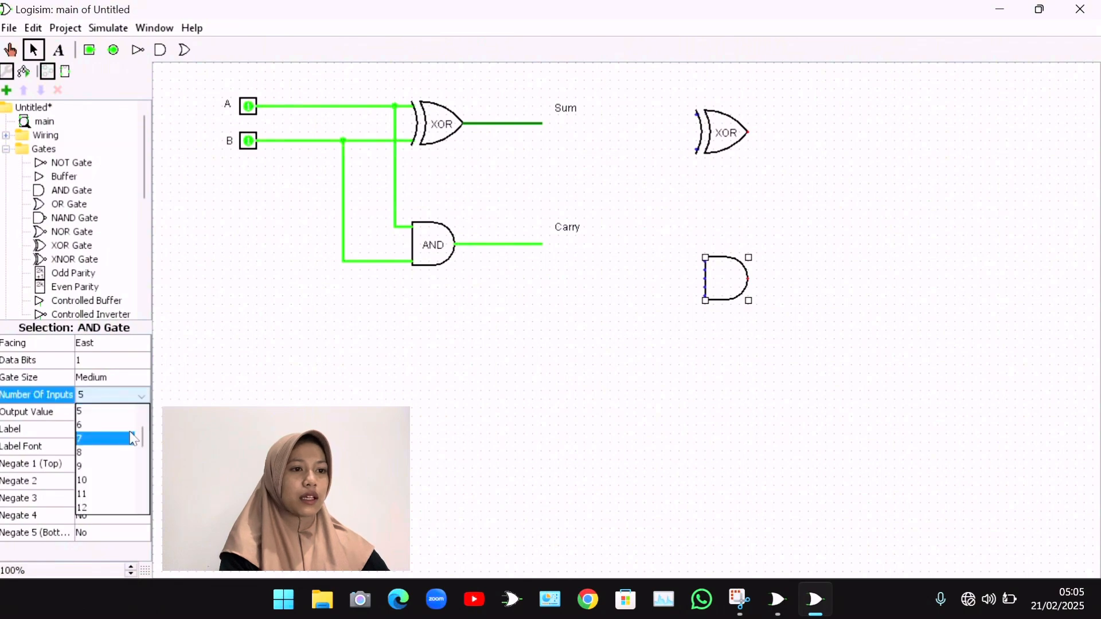
scroll(127, 436, "up", 1)
left_click(126, 413)
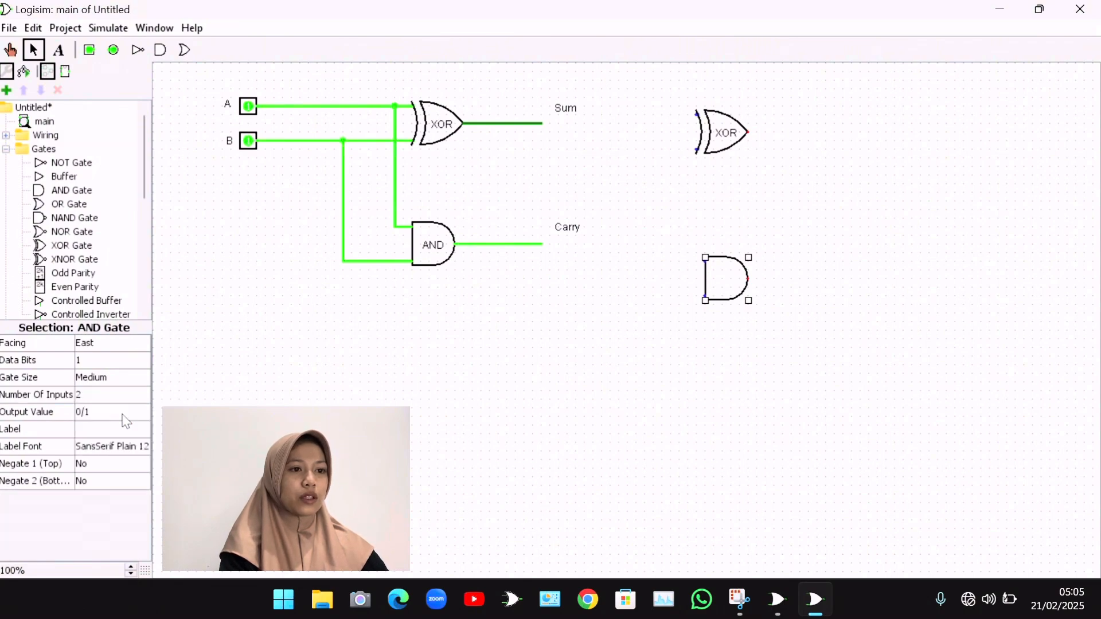
left_click(115, 427)
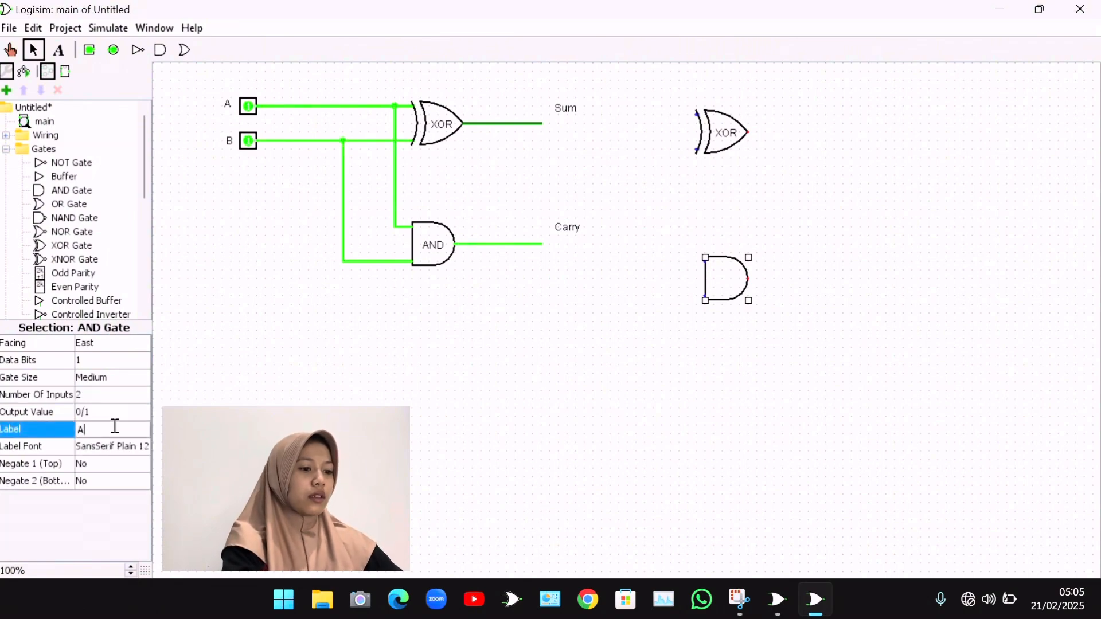
type("AND")
key("Return")
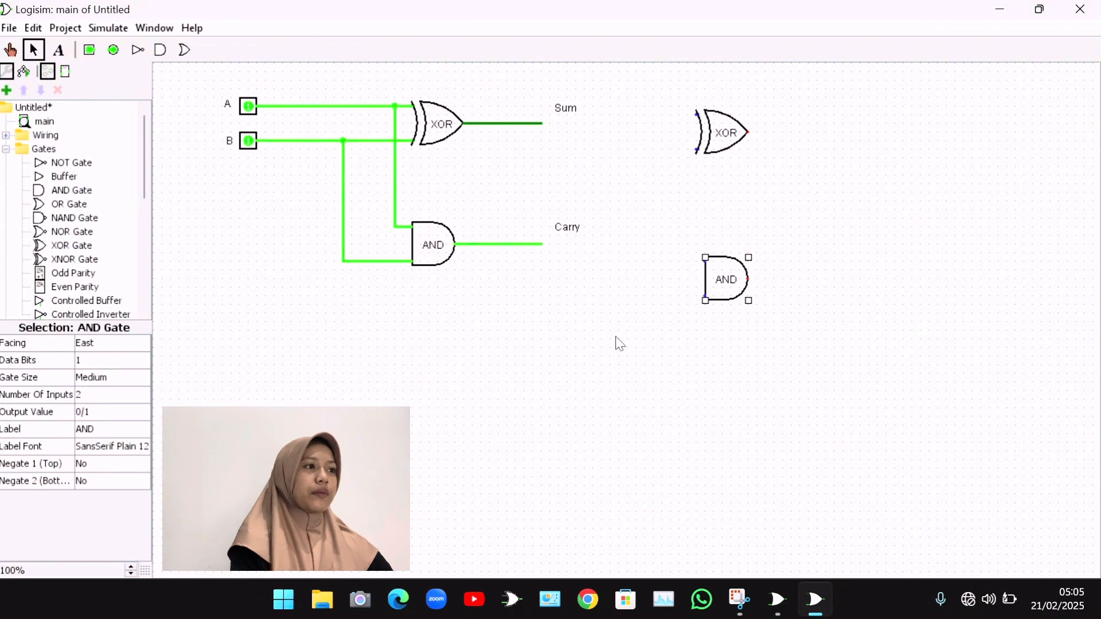
Step: Place a third input pin below the half adder and add a "Cin" text label beside it
left_click(89, 50)
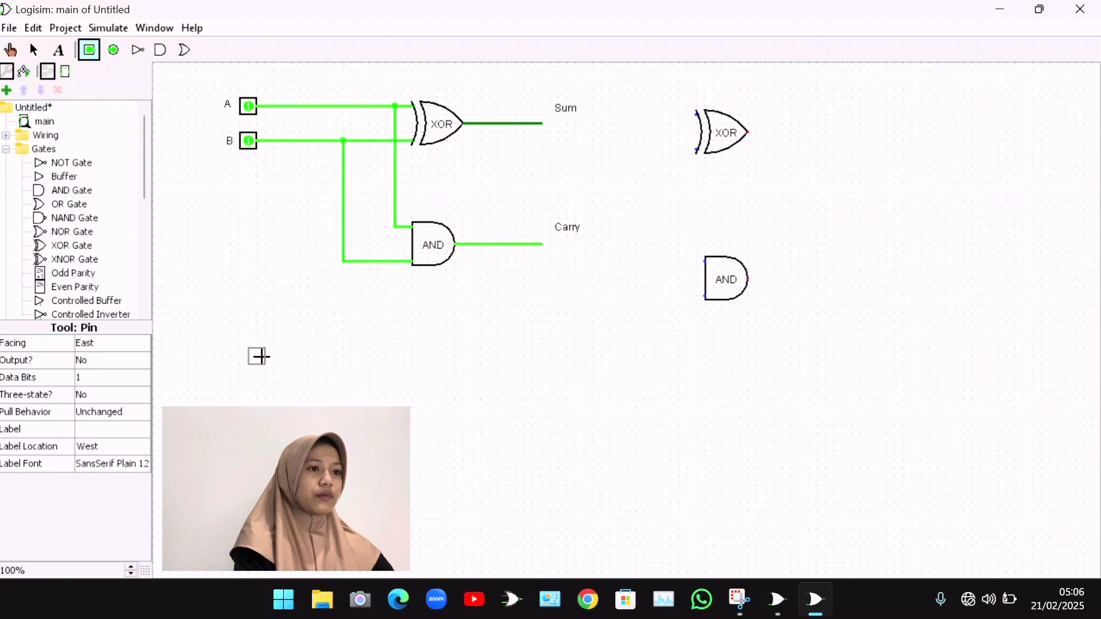
left_click(264, 358)
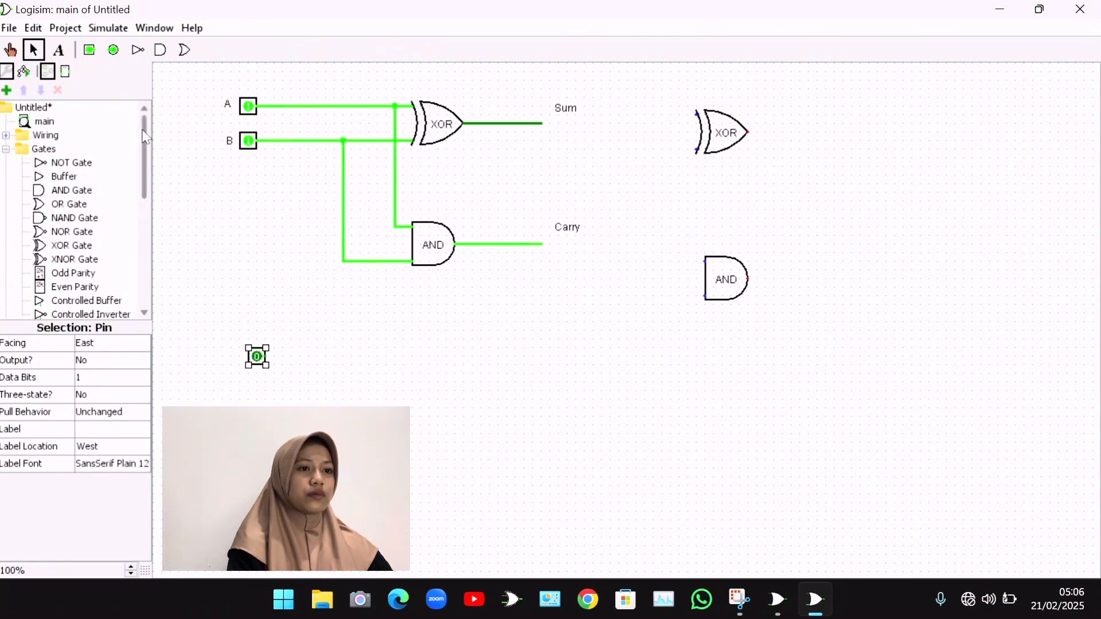
left_click_drag(144, 137, 160, 253)
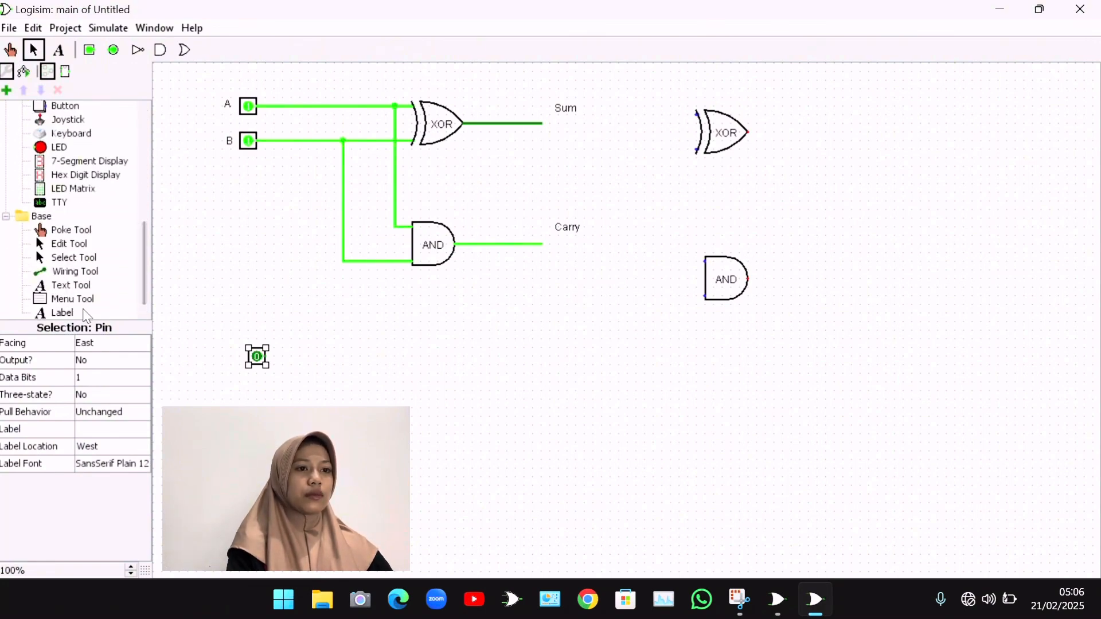
left_click(65, 315)
left_click(113, 343)
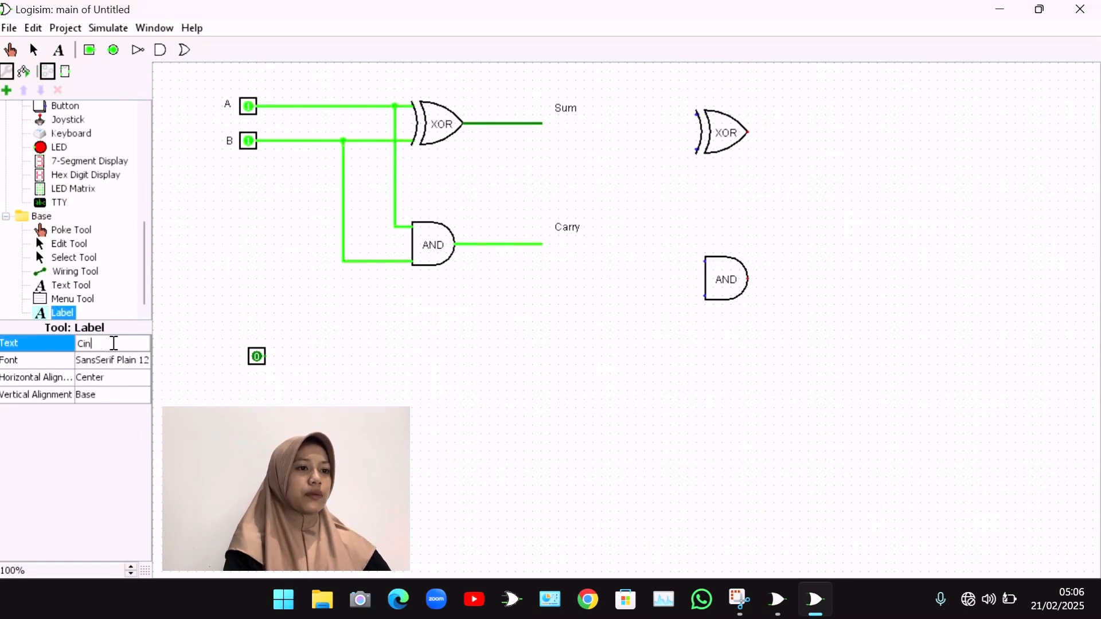
type("Cin")
key("Return")
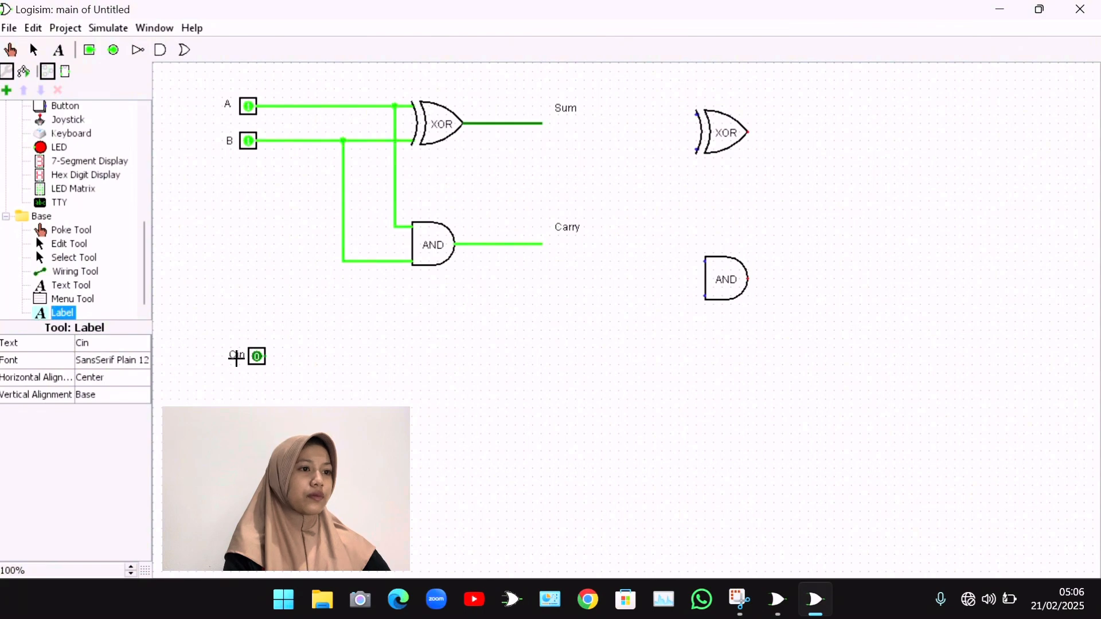
left_click(236, 359)
Step: Move the "Sum" and "Carry" labels next to the outputs of the first XOR and AND gates
left_click_drag(566, 109, 479, 109)
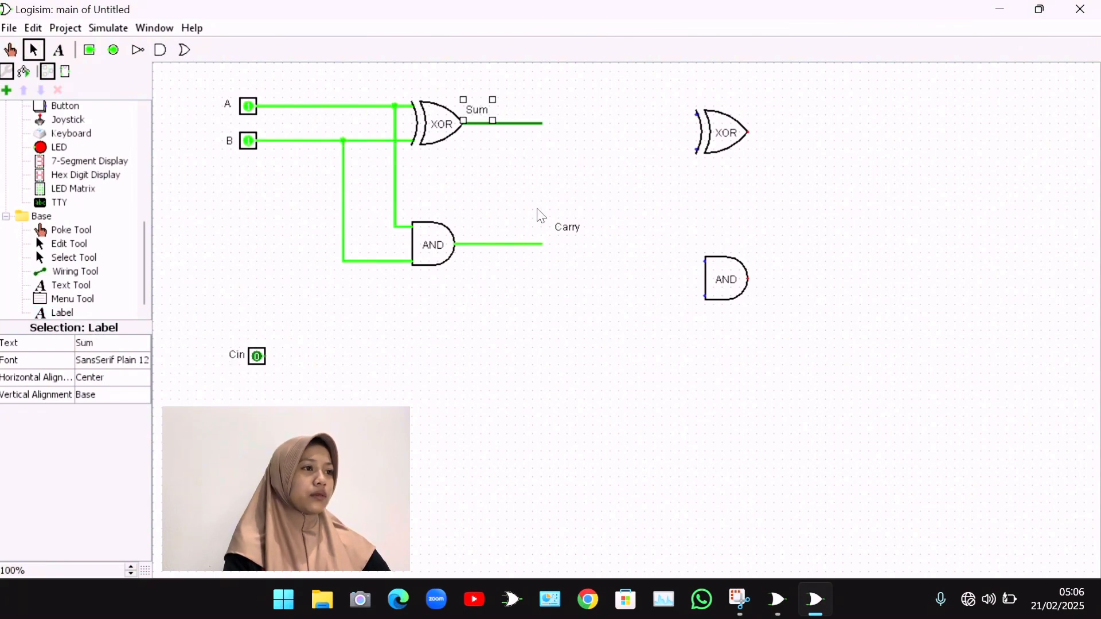
left_click_drag(566, 227, 471, 239)
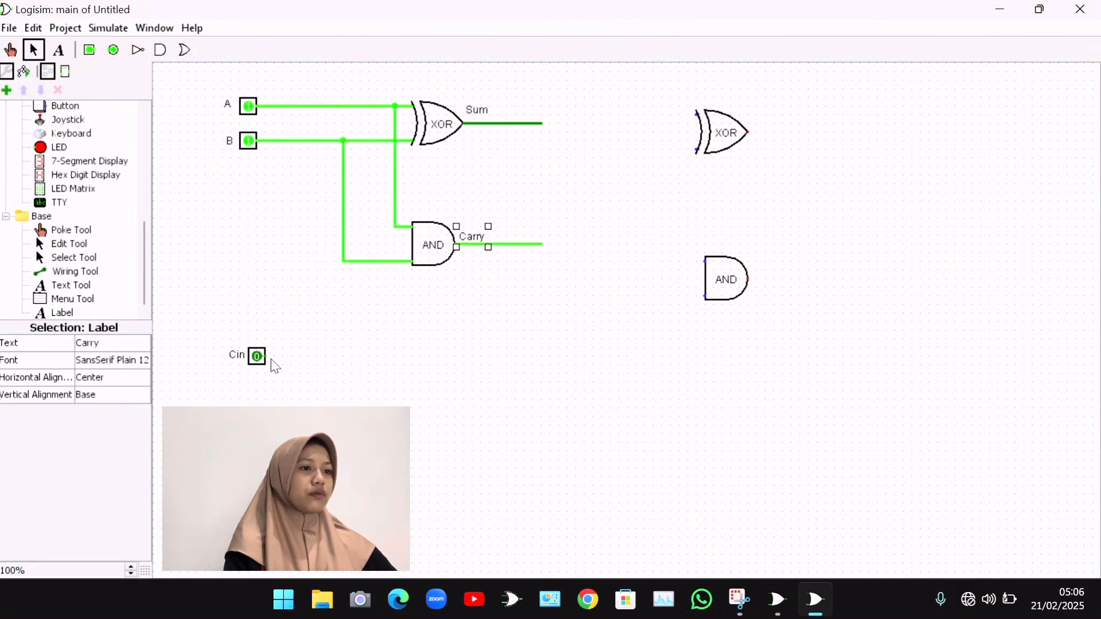
Step: Try wiring Cin to the second XOR gate's lower input, then delete the wire's horizontal segment at that gate
left_click_drag(268, 356, 698, 150)
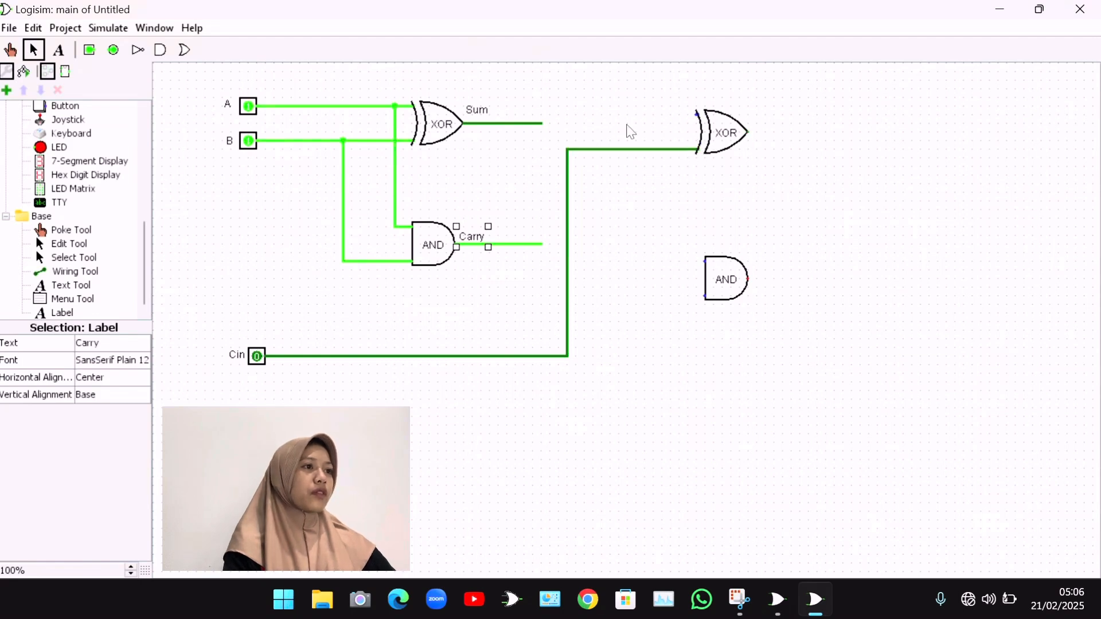
mouse_move(542, 123)
left_mouse_down()
mouse_move(656, 122)
mouse_move(549, 129)
mouse_move(561, 130)
left_mouse_up()
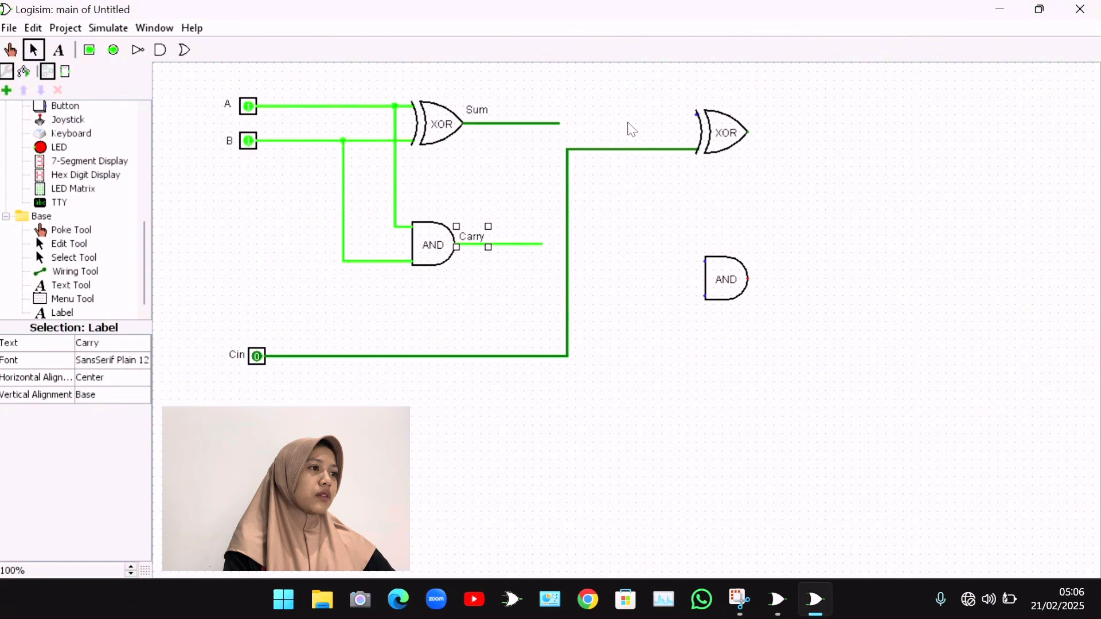
left_click(678, 154)
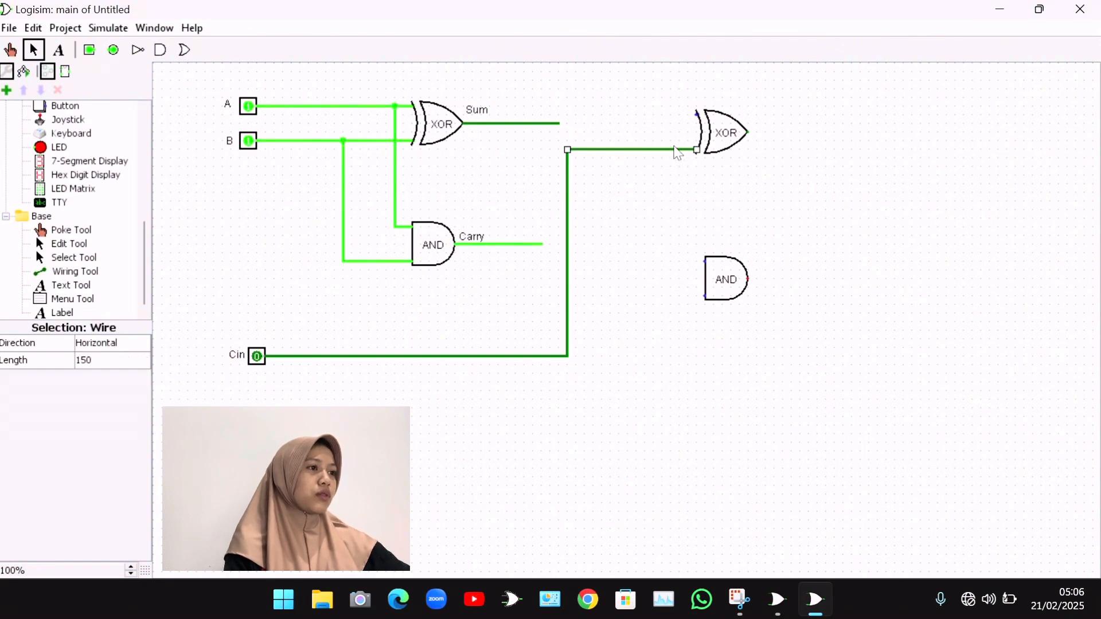
key("Delete")
Step: Shift the second XOR gate slightly down and wire the first XOR gate's Sum output to its upper input
left_click_drag(724, 137, 723, 147)
left_click_drag(559, 123, 696, 124)
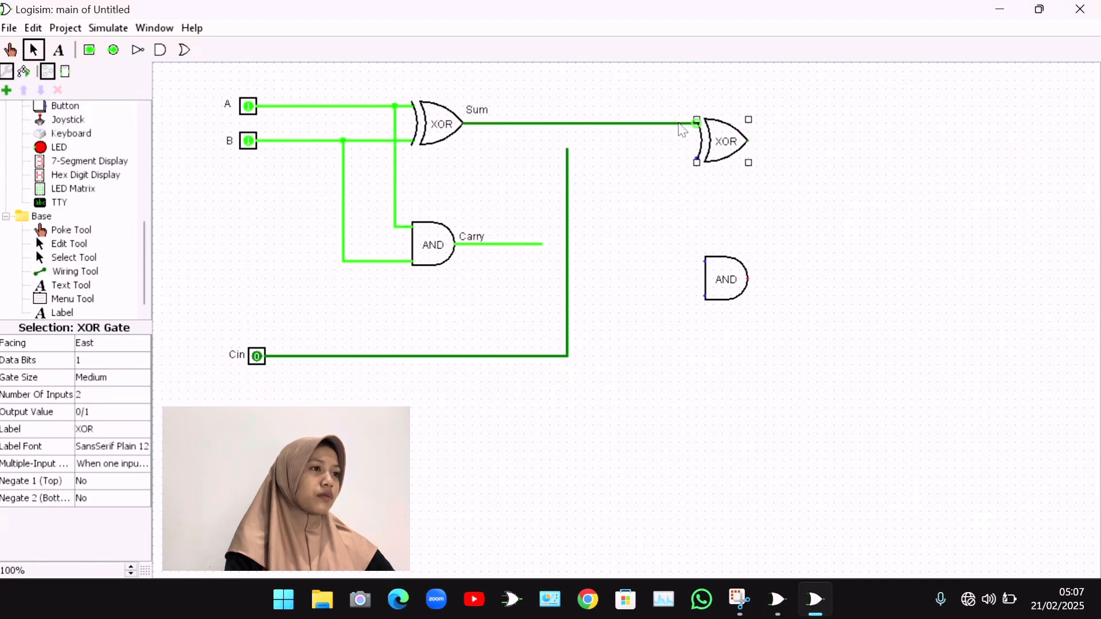
Step: Delete the leftover vertical Cin wire and rewire Cin to the second XOR gate's lower input
left_click(568, 156)
key("Delete")
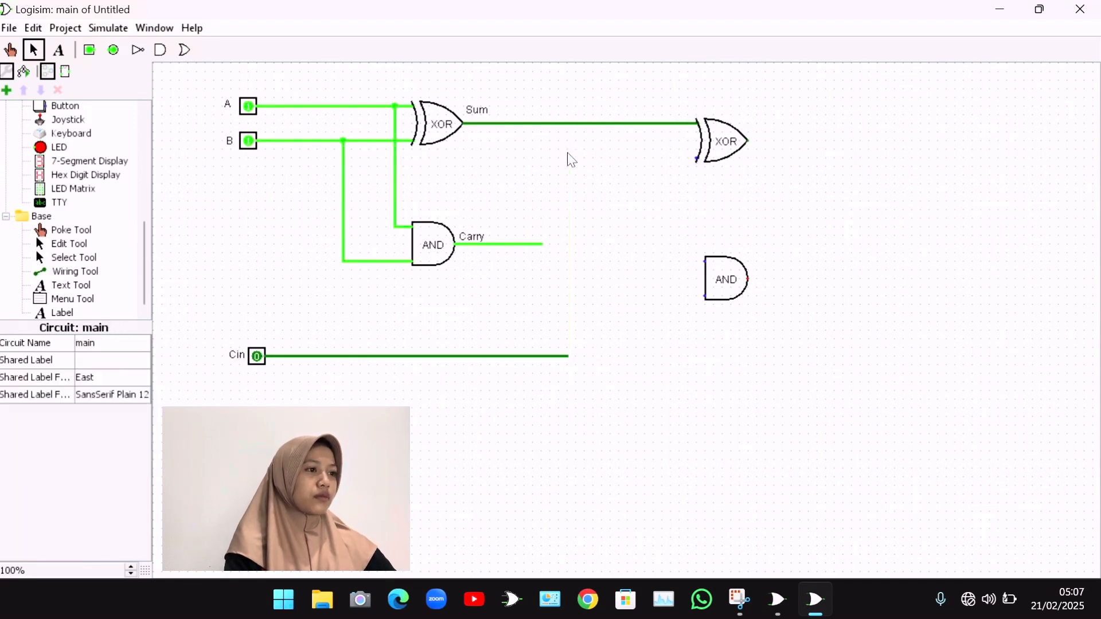
left_click_drag(568, 356, 696, 158)
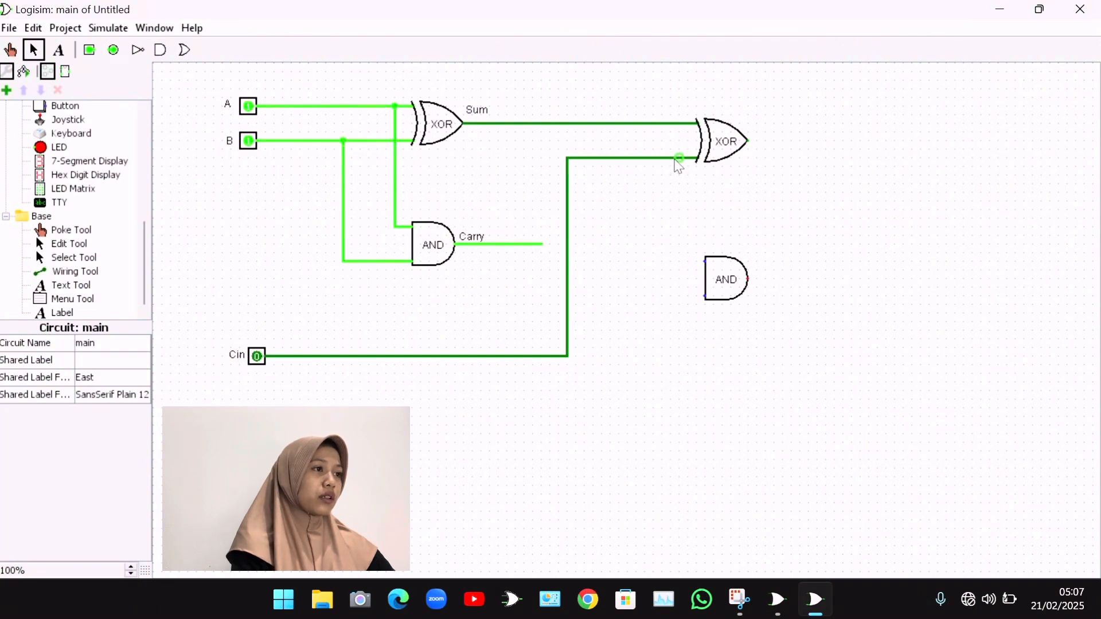
Step: Branch the Cin wire to the second AND gate's upper input and the Sum wire to its lower input
left_click_drag(677, 163, 705, 267)
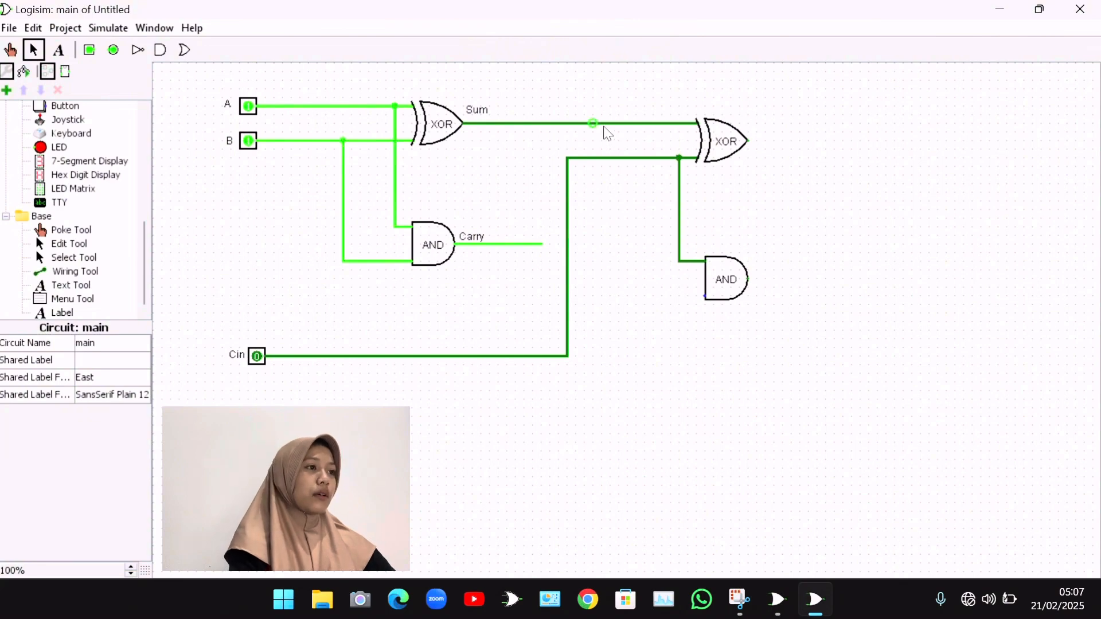
mouse_move(636, 123)
left_mouse_down()
mouse_move(643, 247)
mouse_move(661, 298)
mouse_move(706, 308)
mouse_move(706, 297)
left_mouse_up()
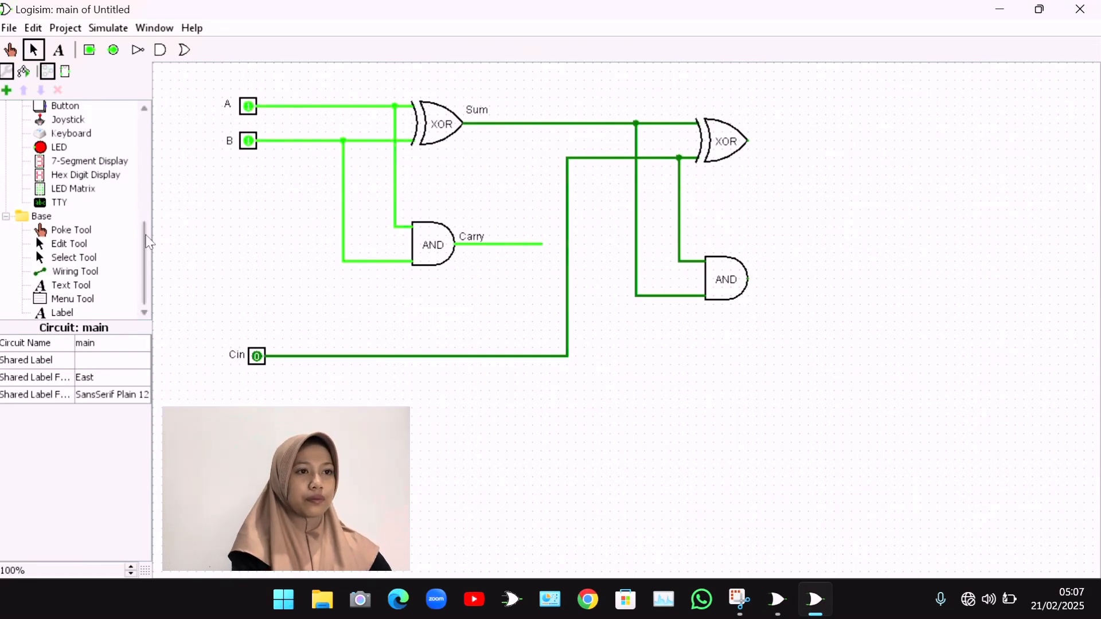
Step: Place an OR gate below and to the right of the second AND gate
left_click_drag(147, 243, 156, 100)
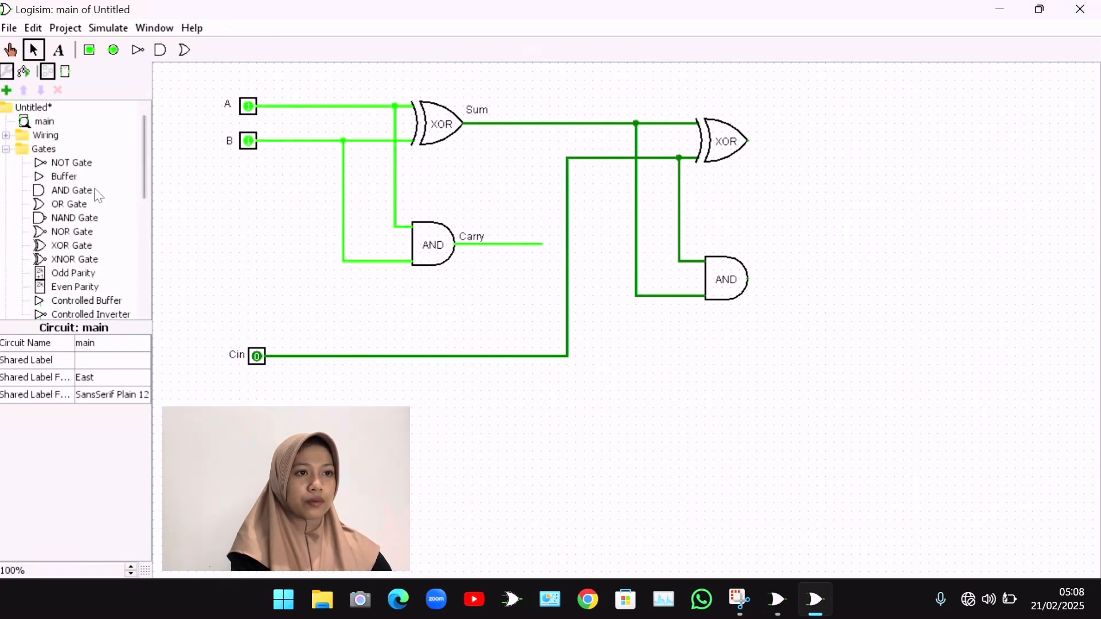
left_click(78, 207)
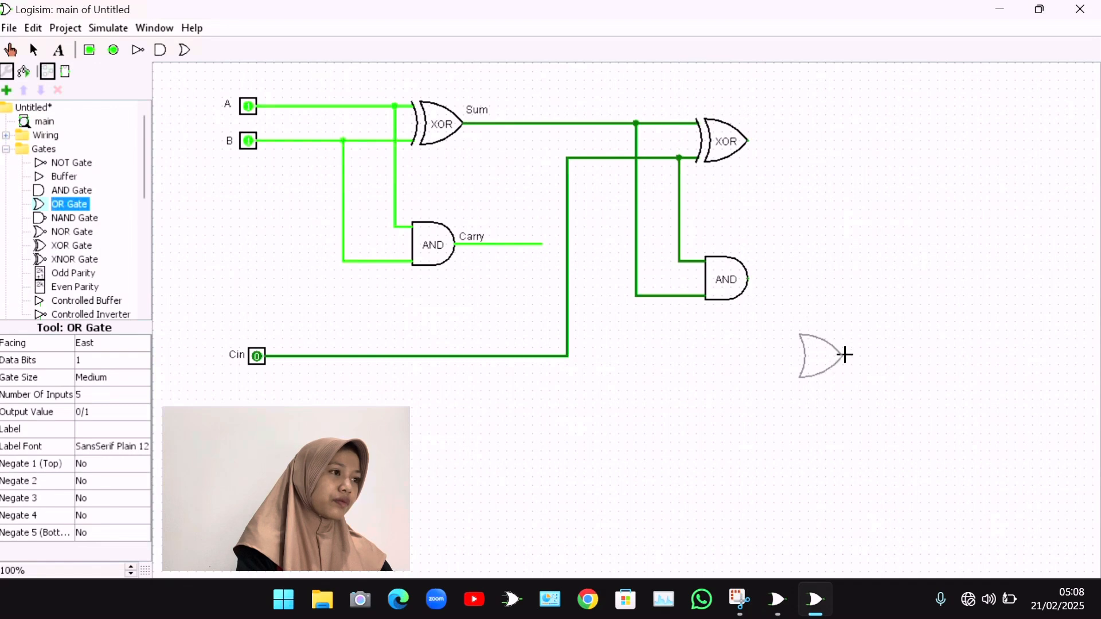
left_click(845, 354)
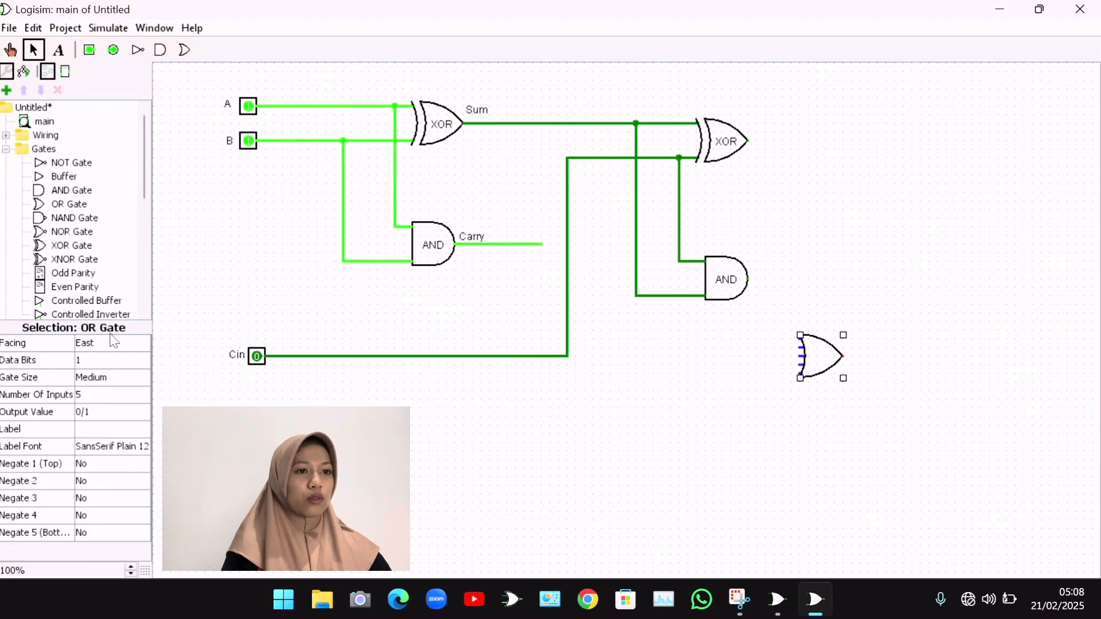
Step: Set the new OR gate to 2 inputs and label it OR
left_click(132, 397)
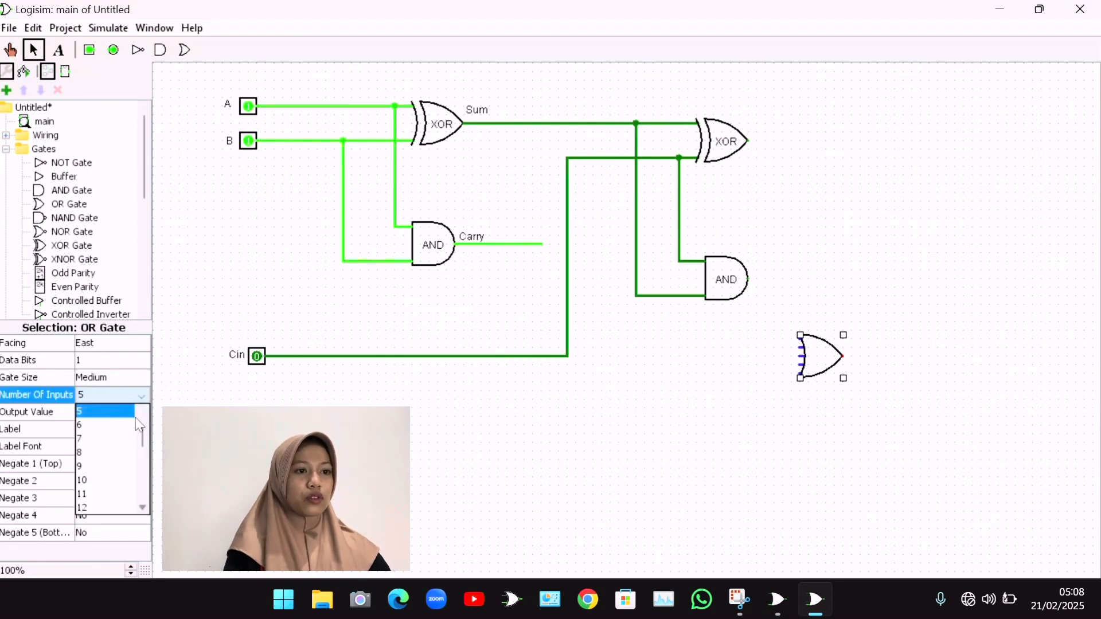
left_click_drag(144, 431, 144, 413)
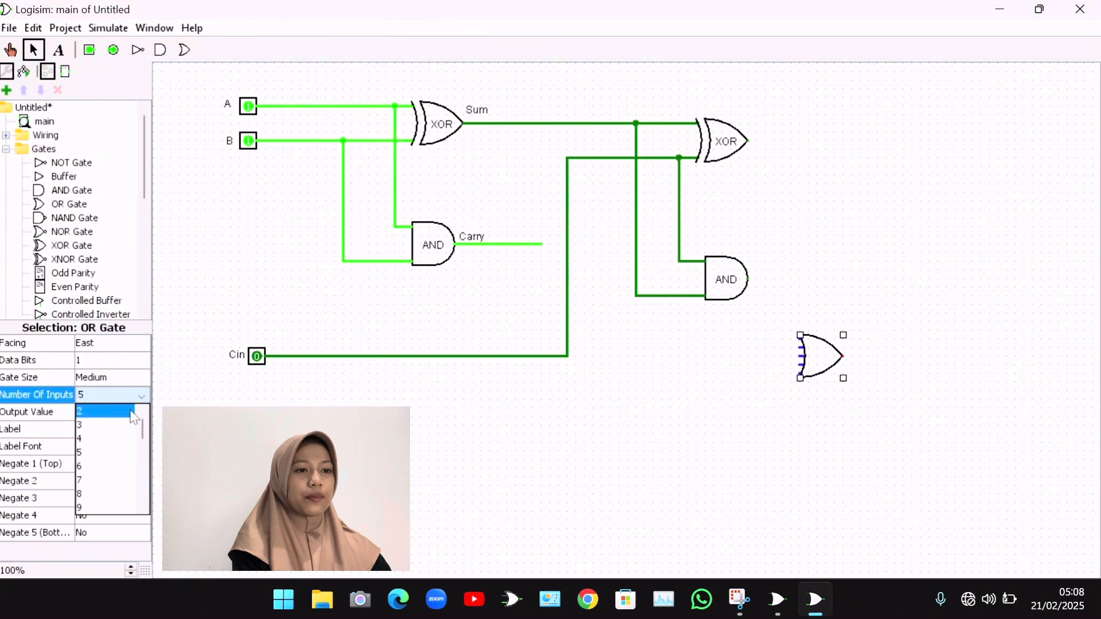
left_click(121, 411)
left_click(118, 430)
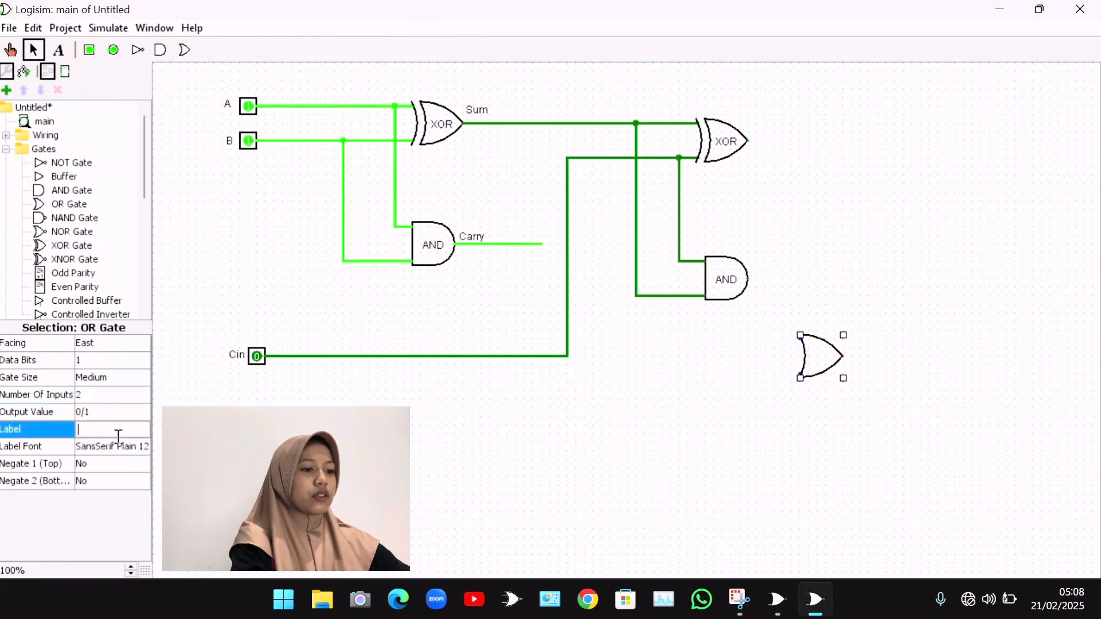
type("OR")
key("Return")
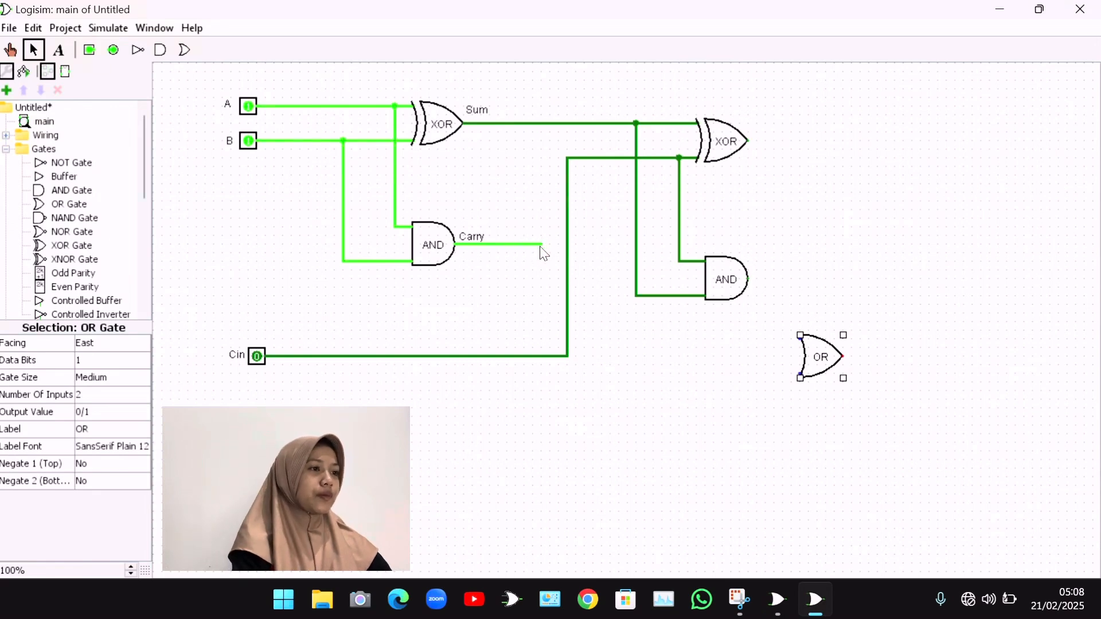
Step: Wire the first AND gate's Carry output to the OR gate's lower input and the second AND gate's output to its upper input
left_click_drag(541, 245, 801, 378)
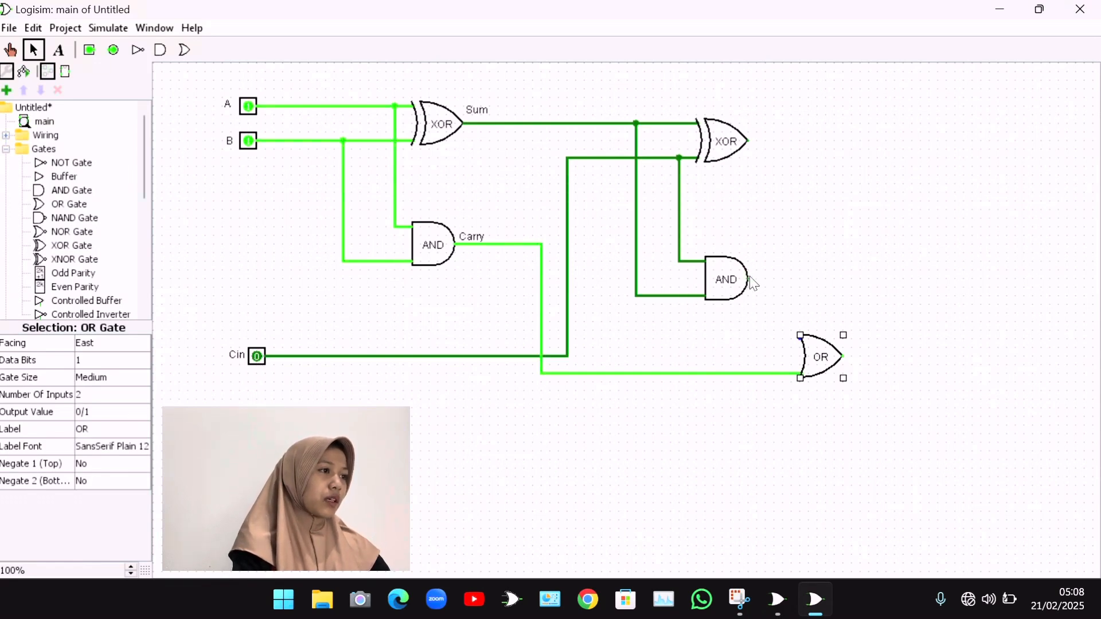
left_click_drag(752, 281, 803, 342)
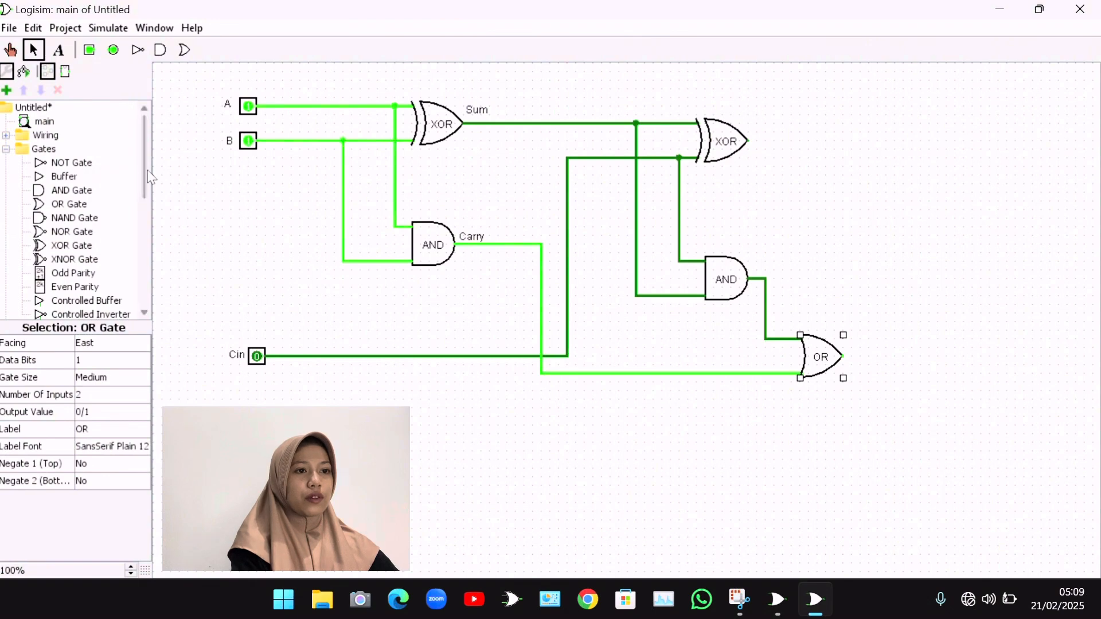
Step: Place one LED level with the second XOR gate's output and another level with the OR gate's output
left_click_drag(147, 178, 163, 288)
left_click(59, 147)
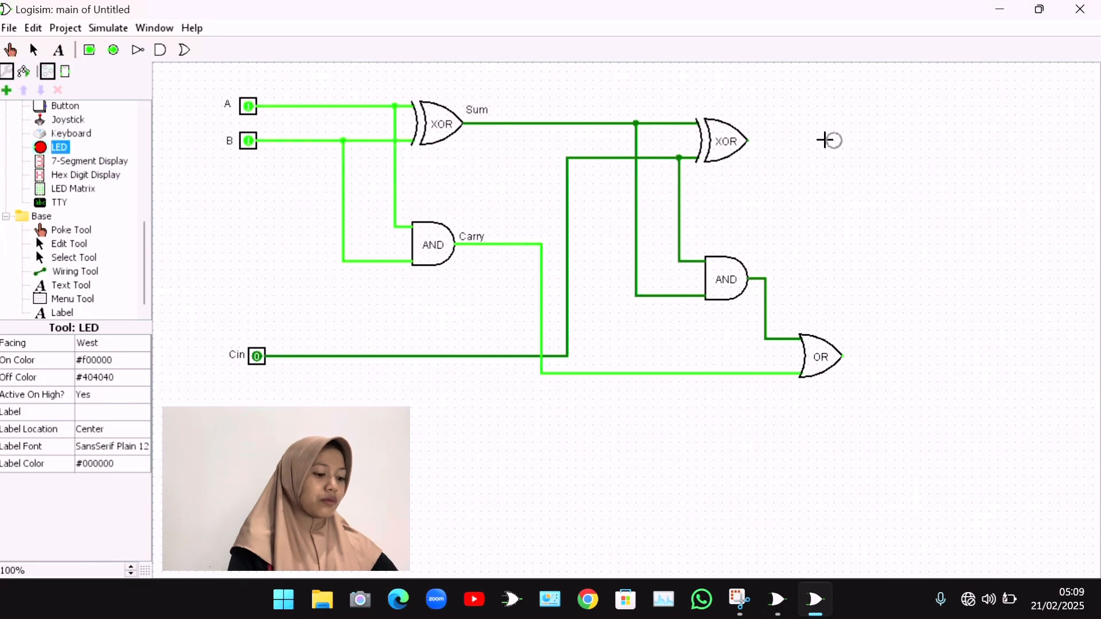
left_click(826, 140)
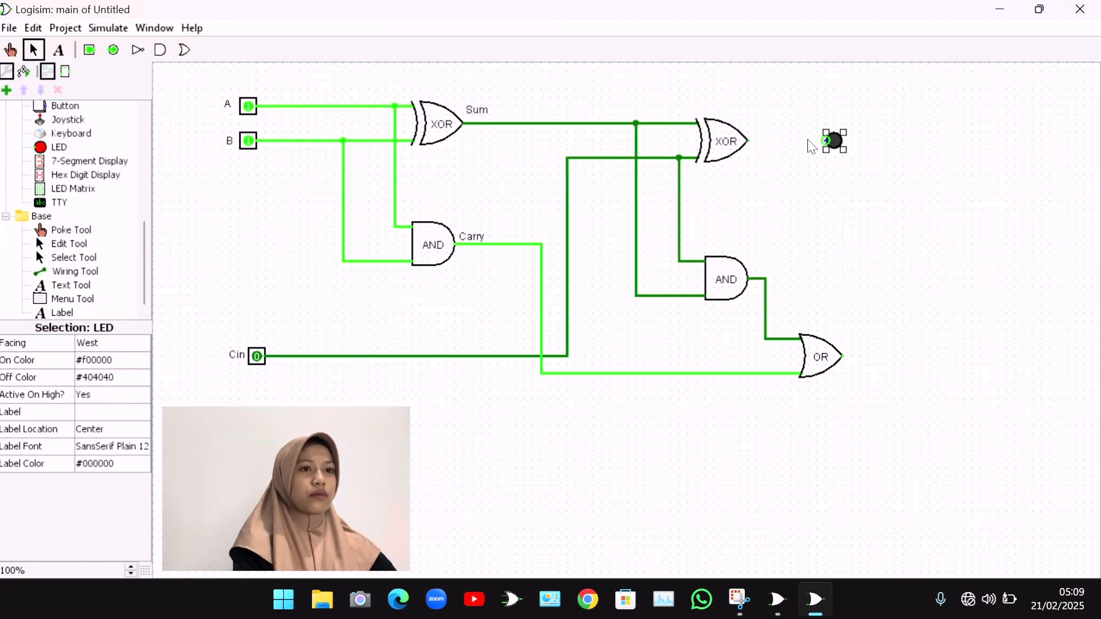
left_click(39, 147)
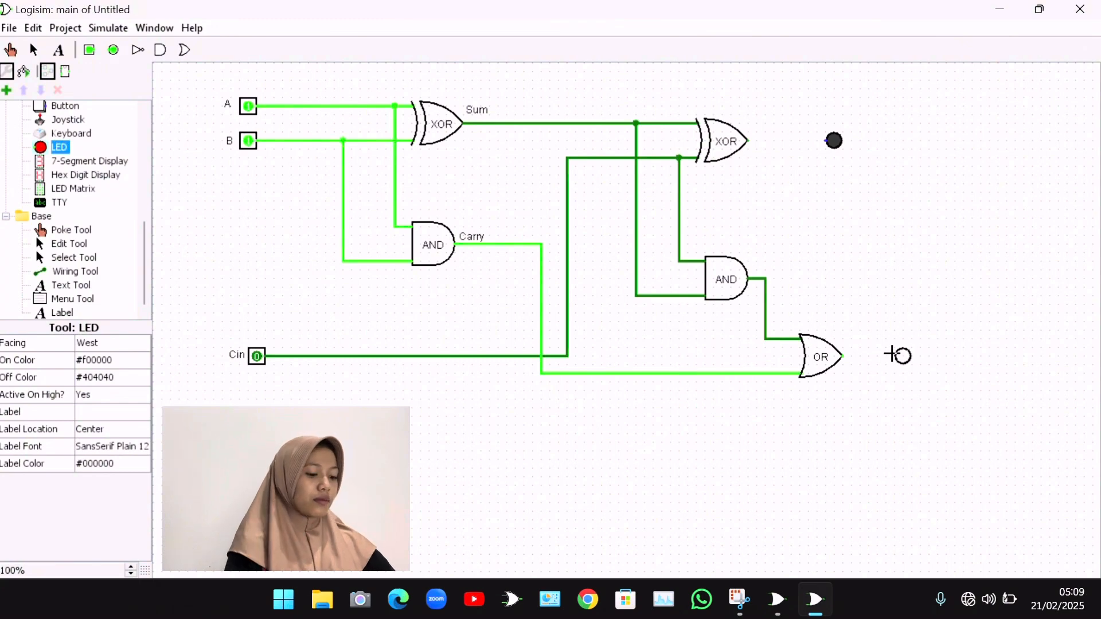
left_click(894, 356)
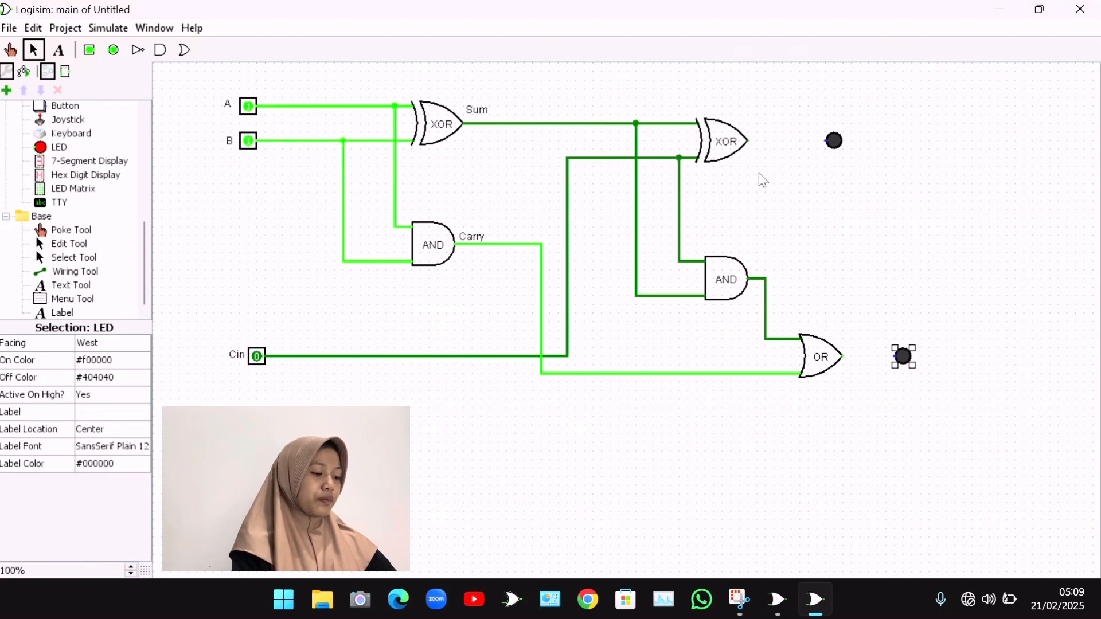
Step: Connect the second XOR gate's output to the upper LED and add the text label Sum beside that LED
left_click(744, 147)
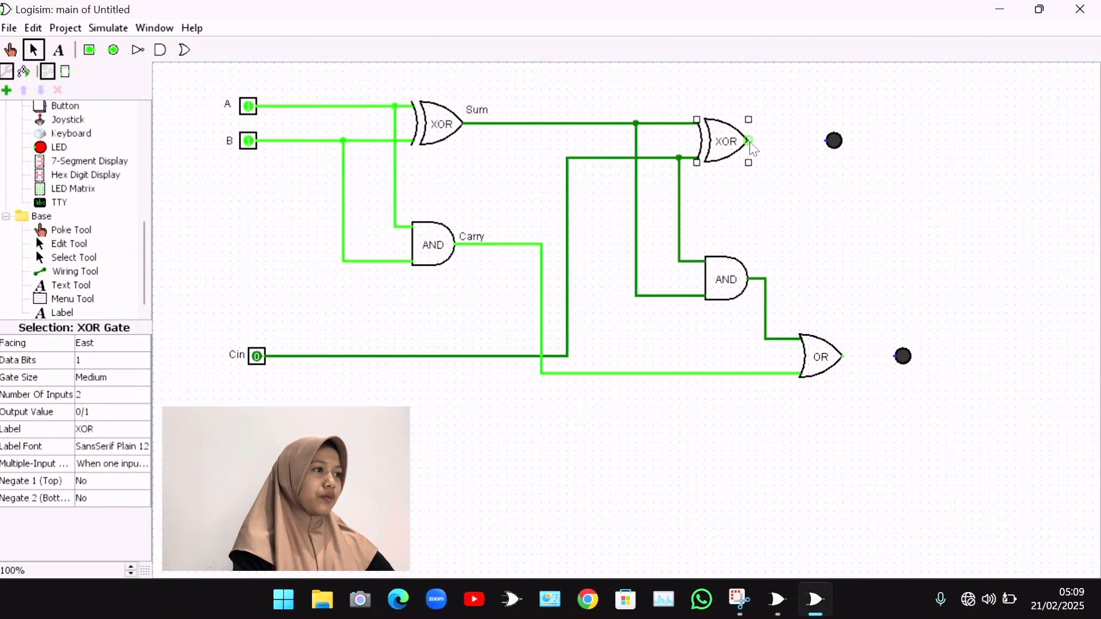
left_click_drag(748, 142, 830, 141)
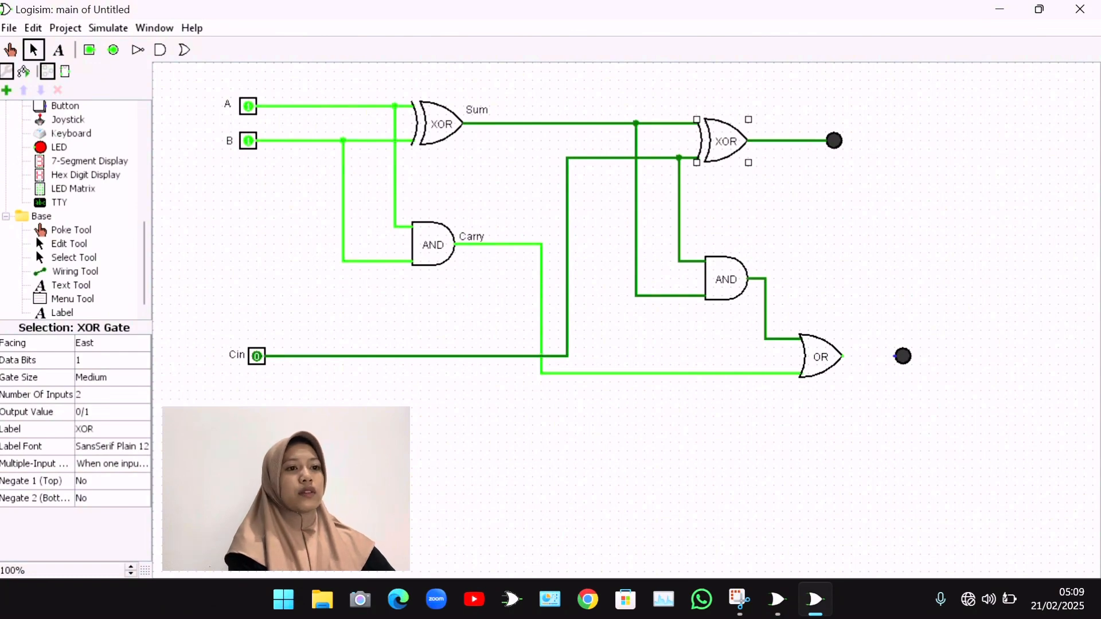
left_click(80, 312)
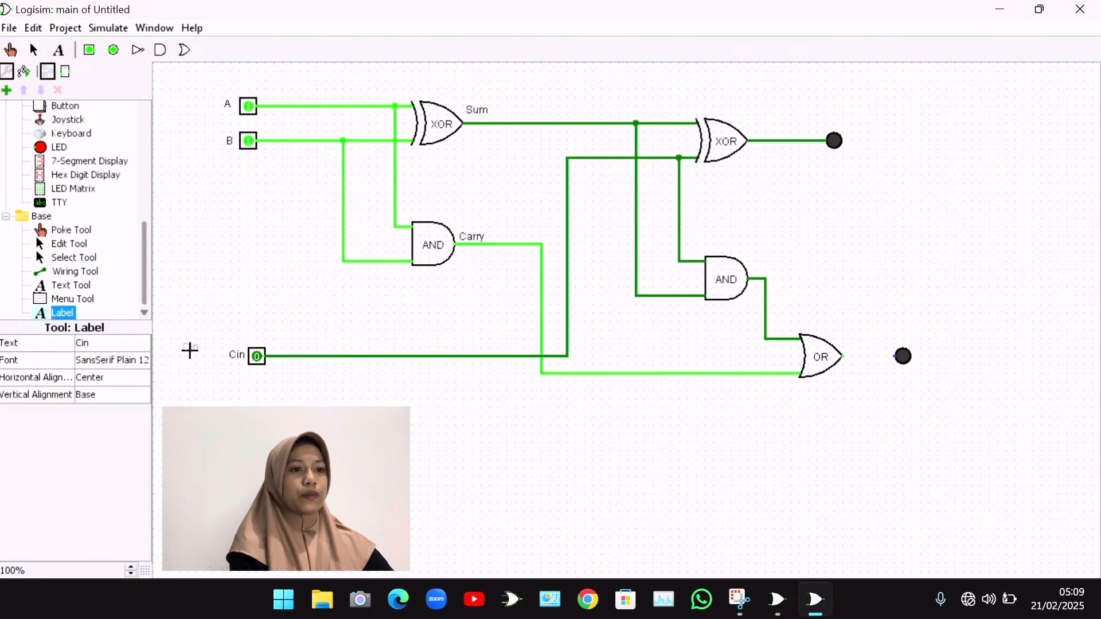
left_click(122, 342)
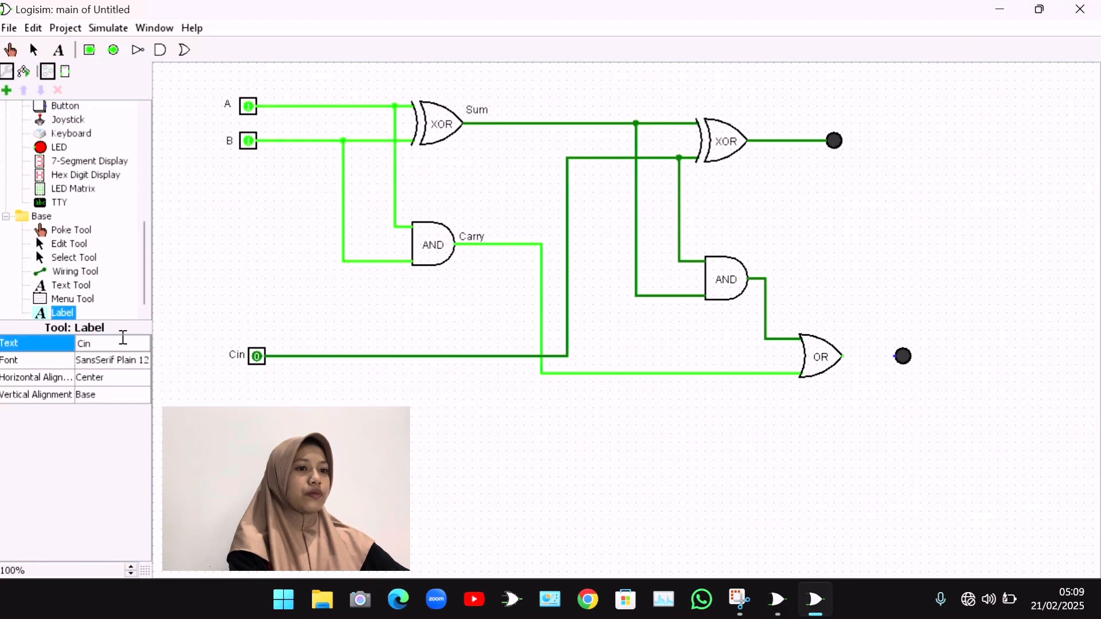
key("BackSpace")
key("BackSpace")
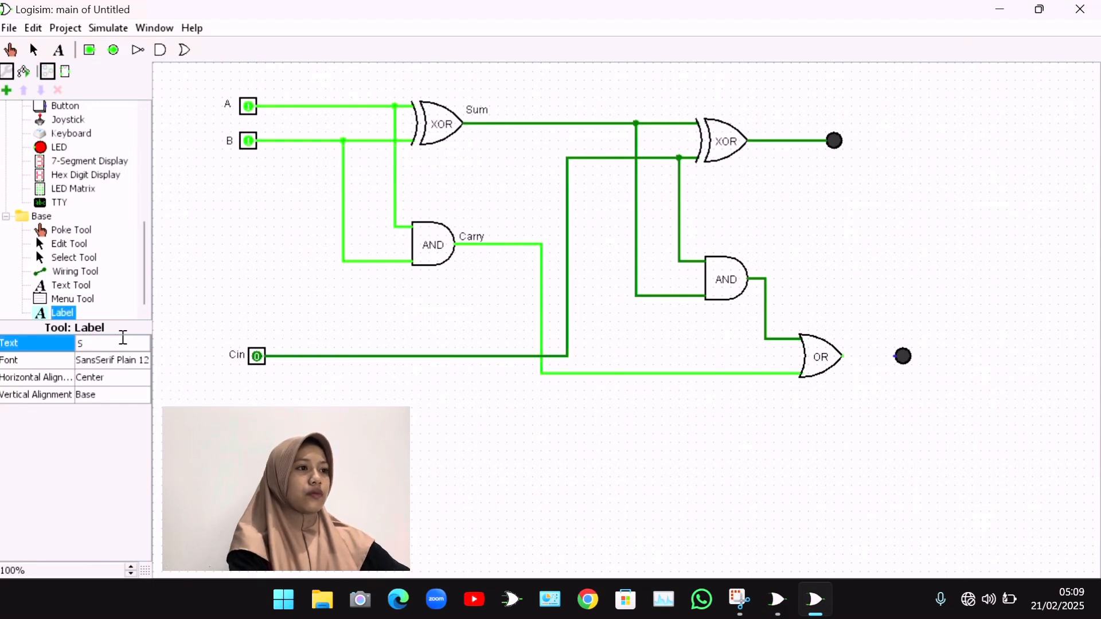
type("Sum")
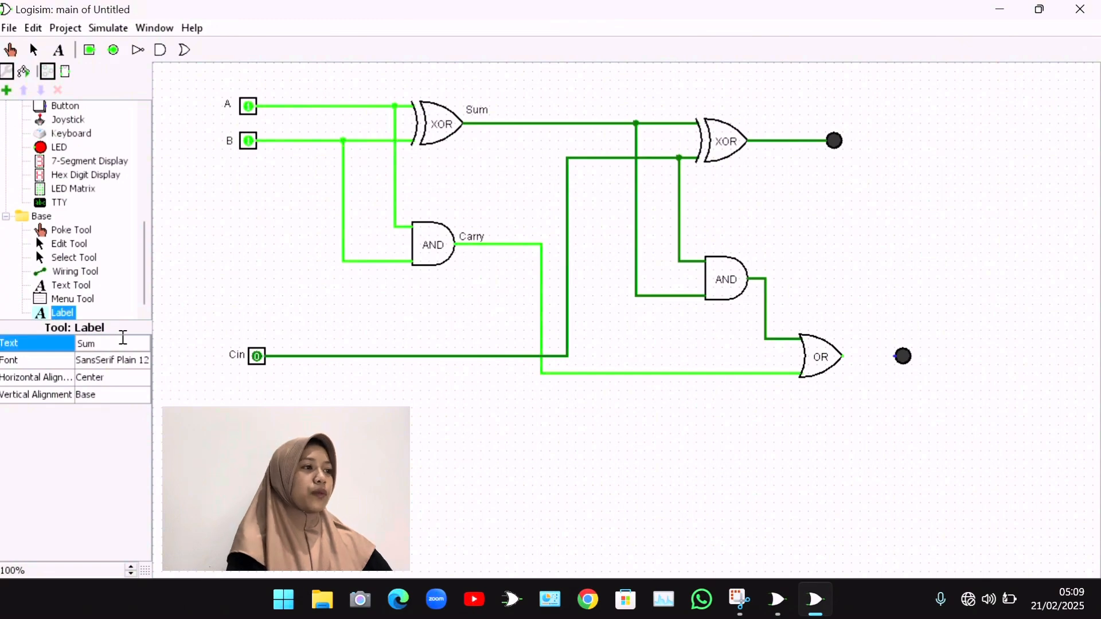
key("Return")
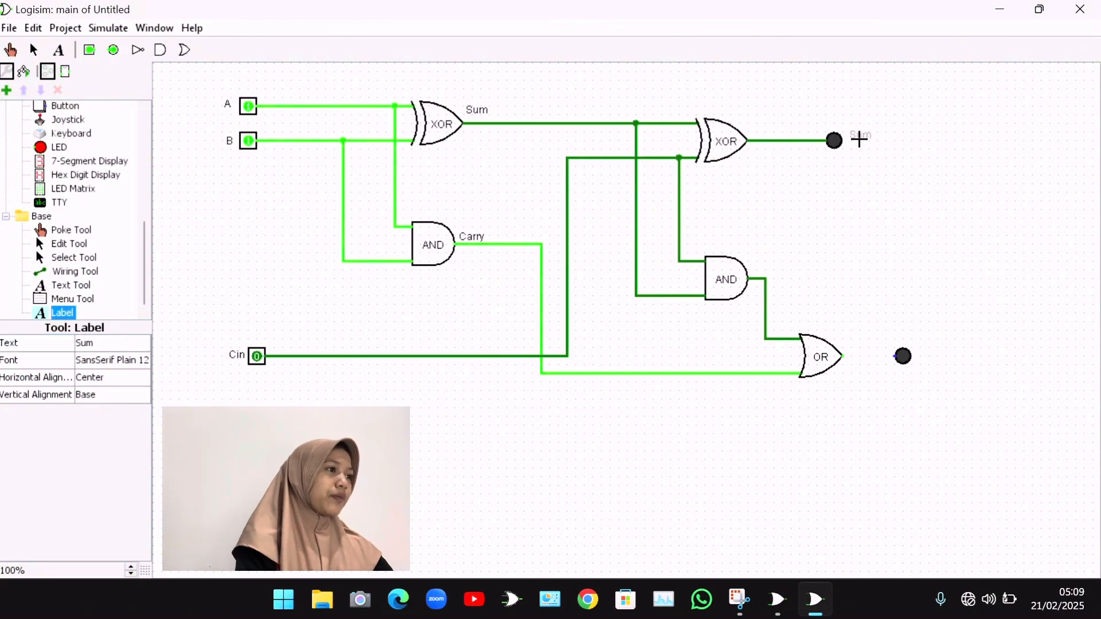
left_click(858, 142)
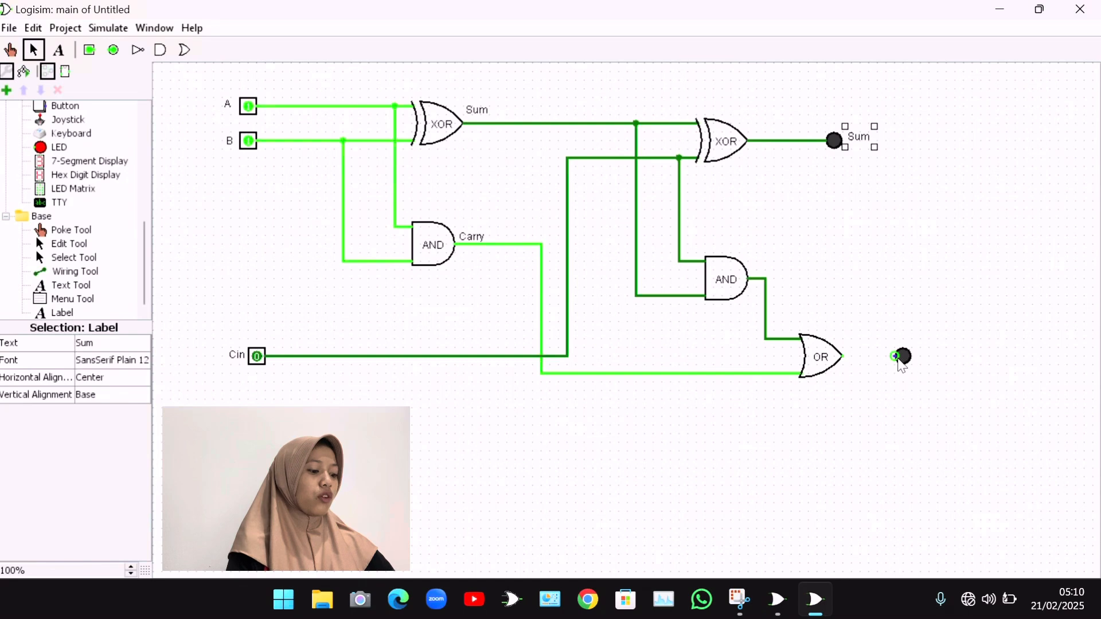
Step: Connect the OR gate's output to the lower LED and add the text label Cout beside that LED
left_click_drag(897, 356, 844, 357)
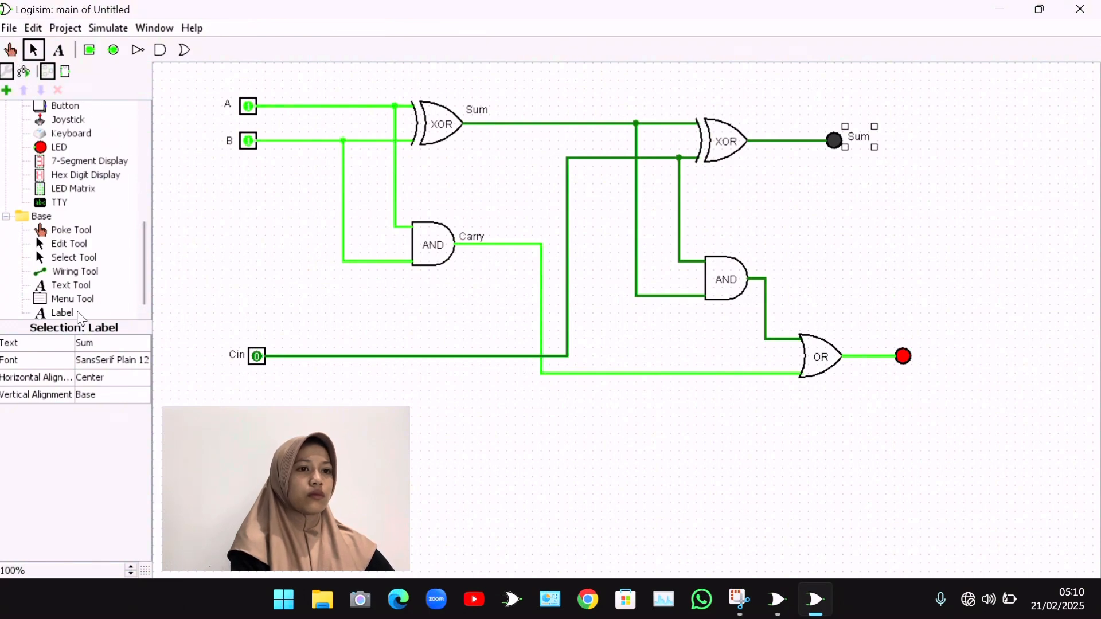
left_click(55, 313)
left_click(58, 340)
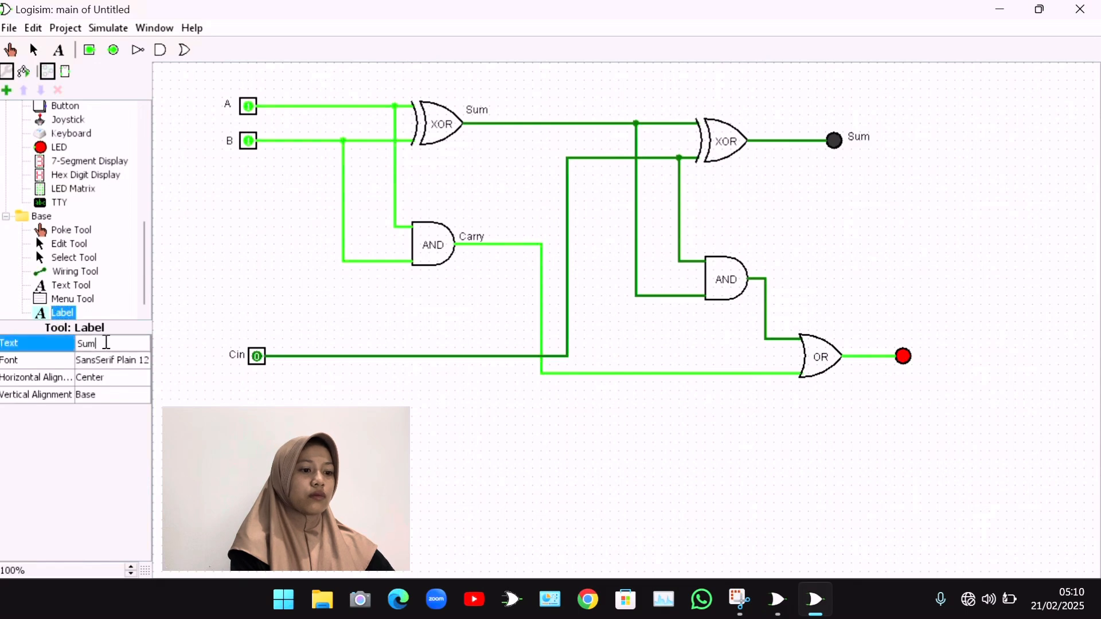
type("c")
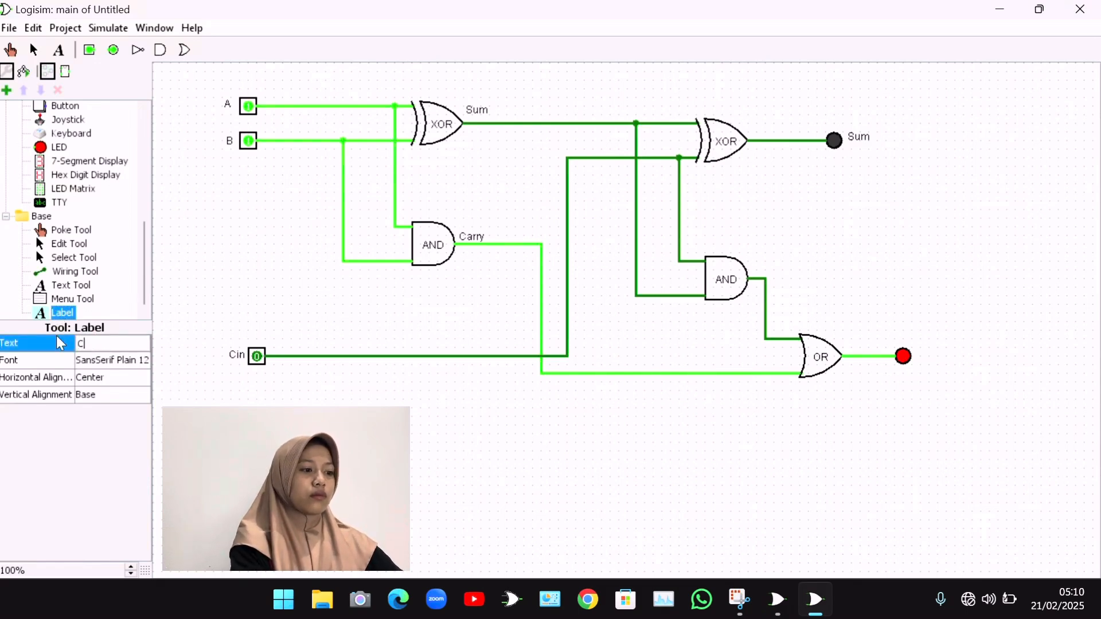
type("out")
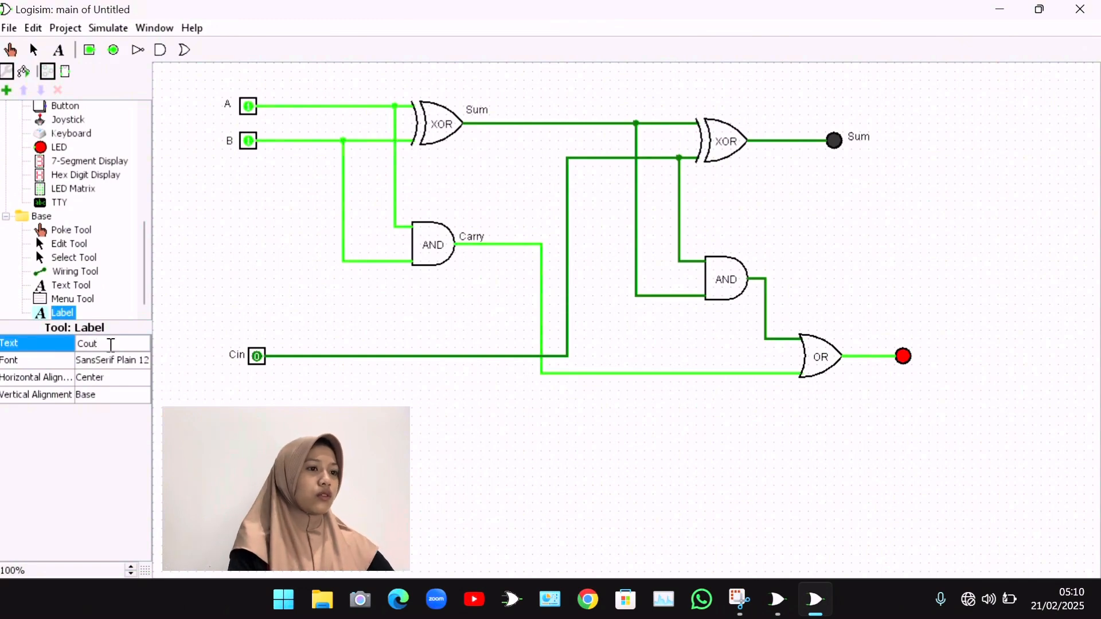
key("Return")
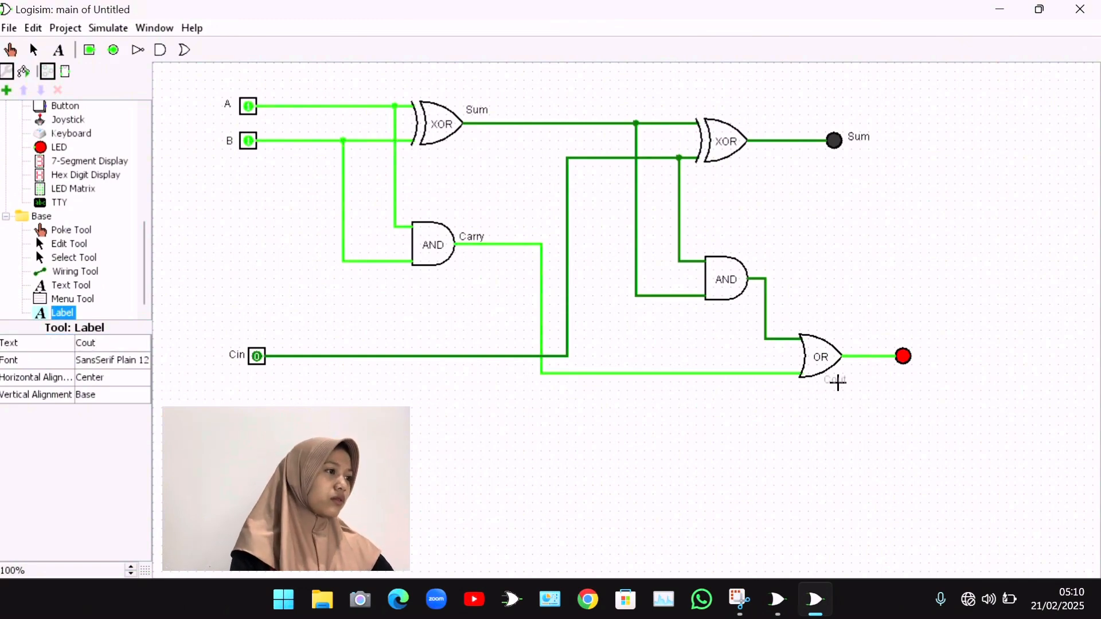
left_click(929, 352)
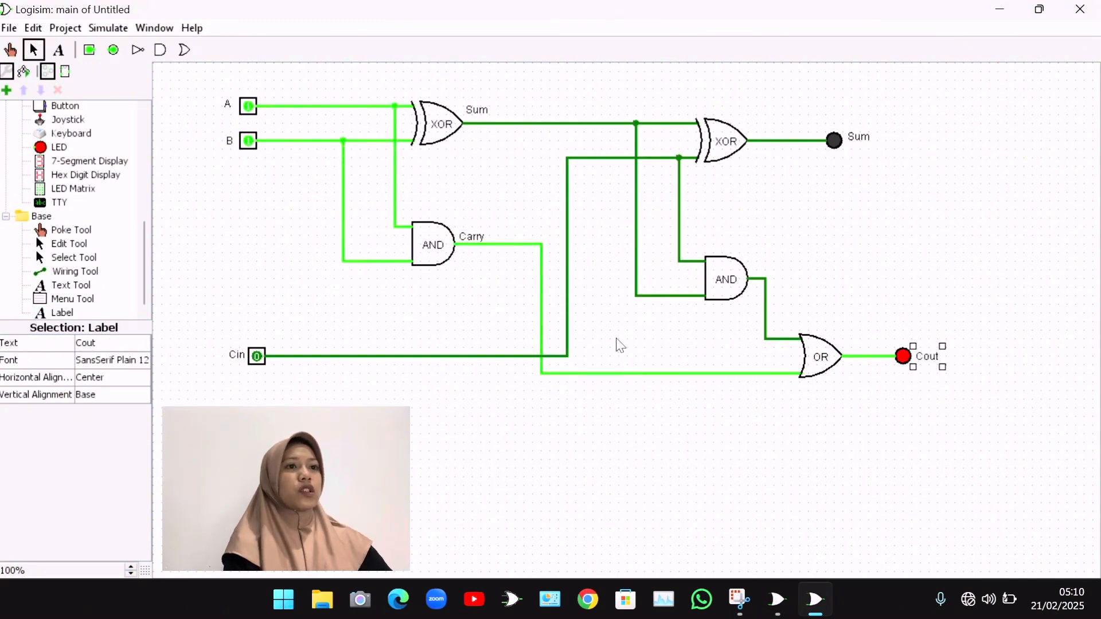
Step: Simulate the circuit with A and B set to 0, testing Cin at 1 and back at 0
left_click(10, 49)
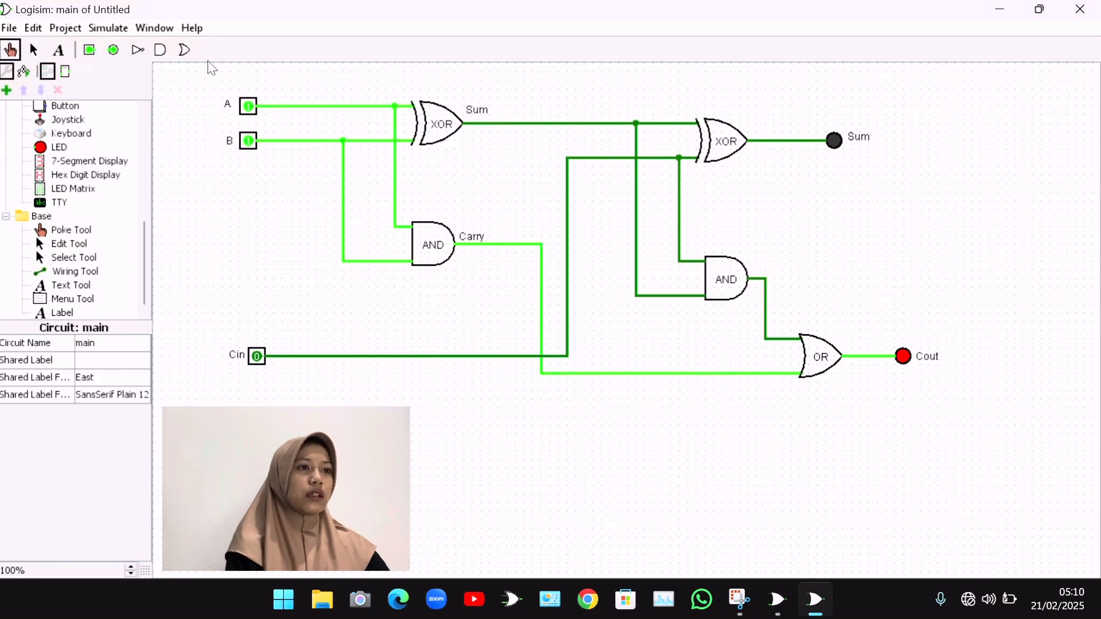
left_click(249, 104)
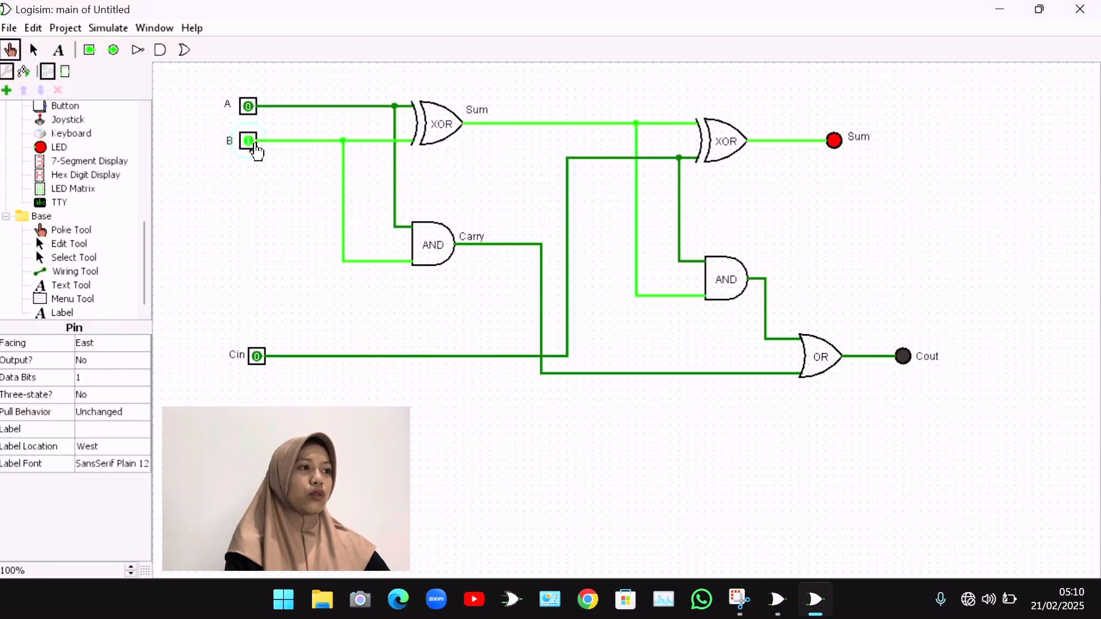
left_click(249, 141)
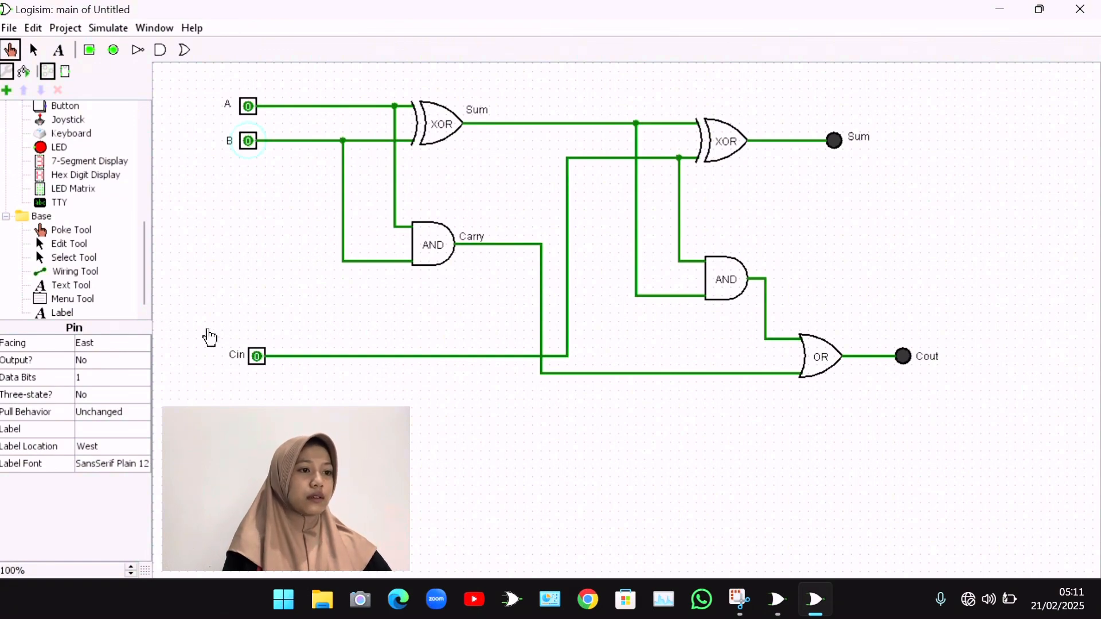
left_click(257, 358)
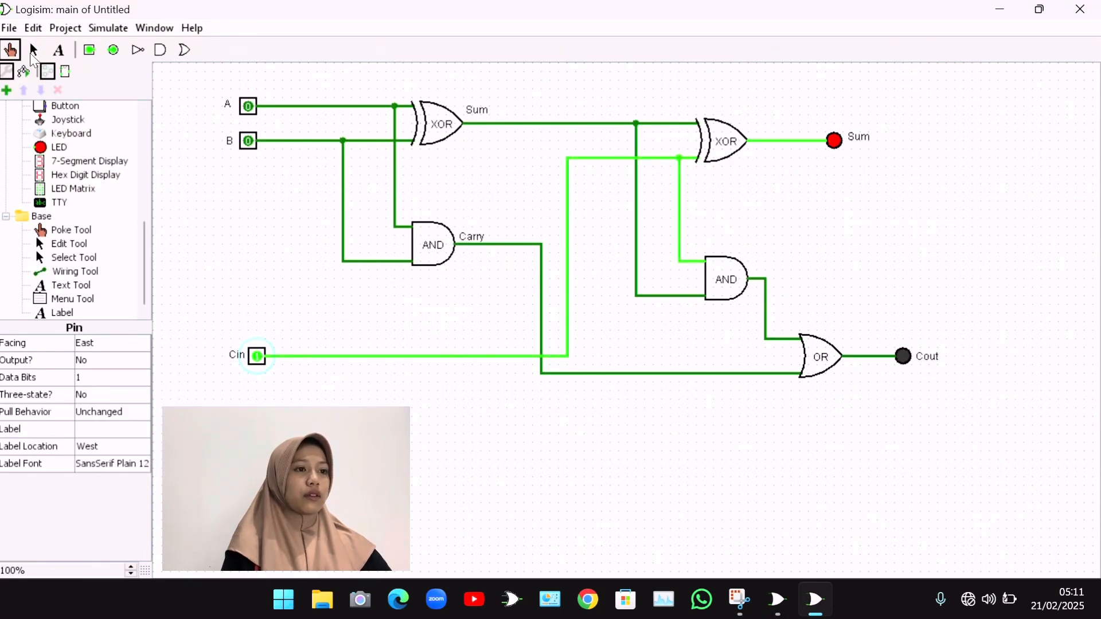
left_click(260, 359)
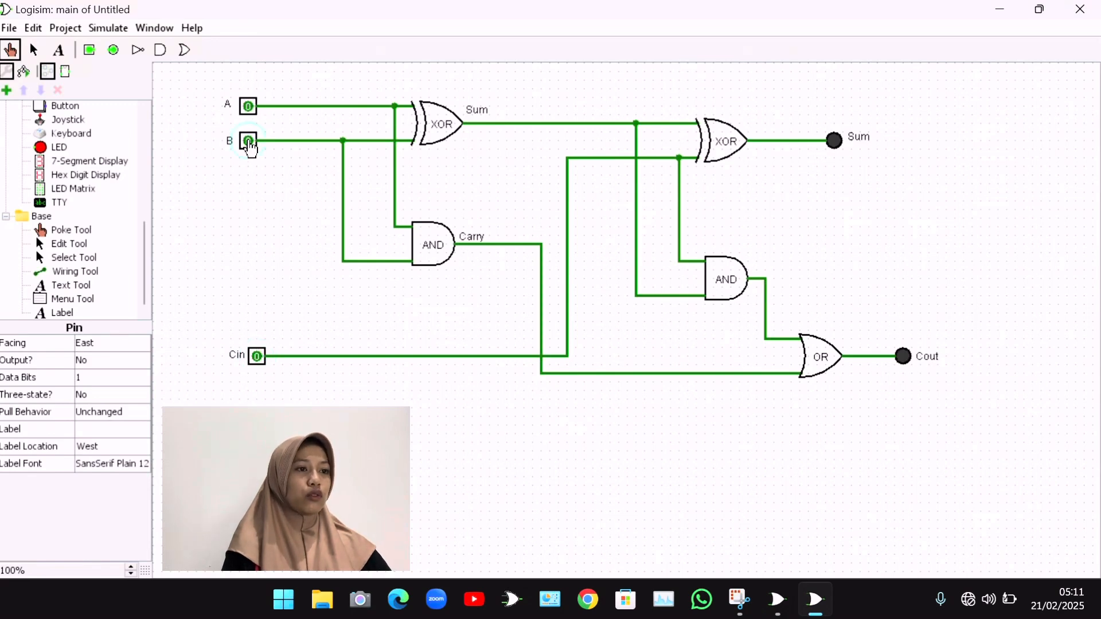
Step: Test the full adder with A at 0 by toggling B and Cin through their combinations, ending with both at 1
left_click(249, 144)
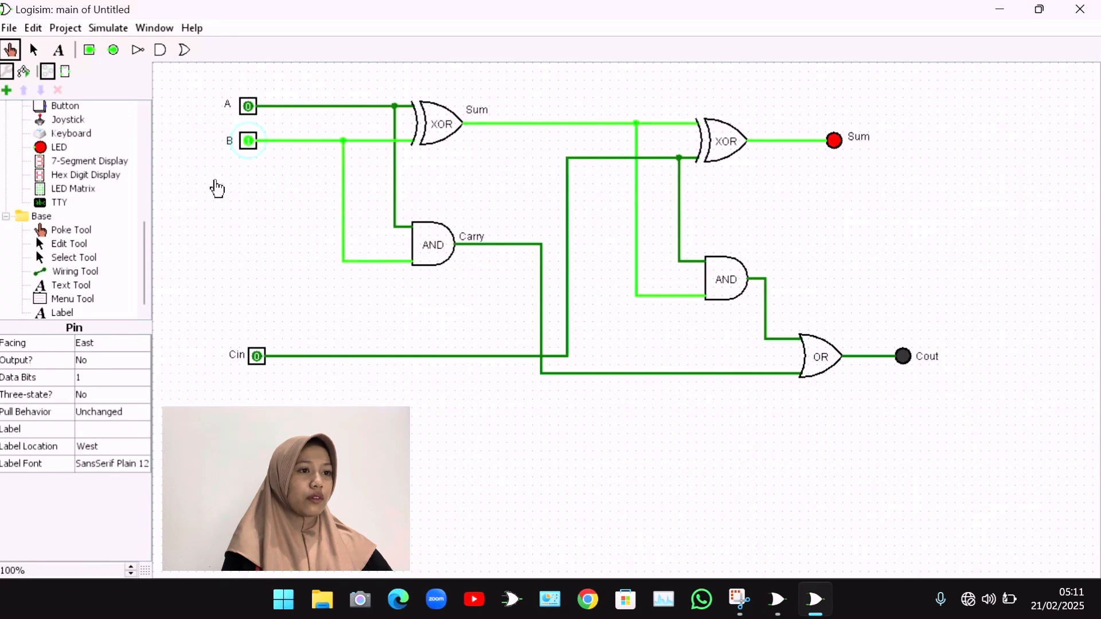
left_click(257, 358)
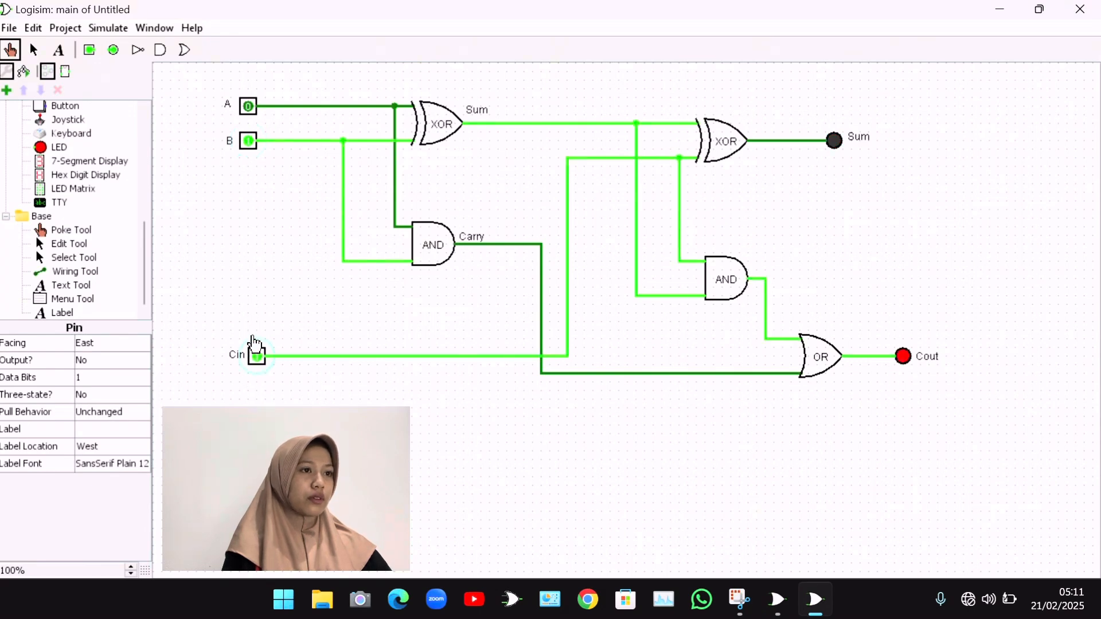
left_click(243, 143)
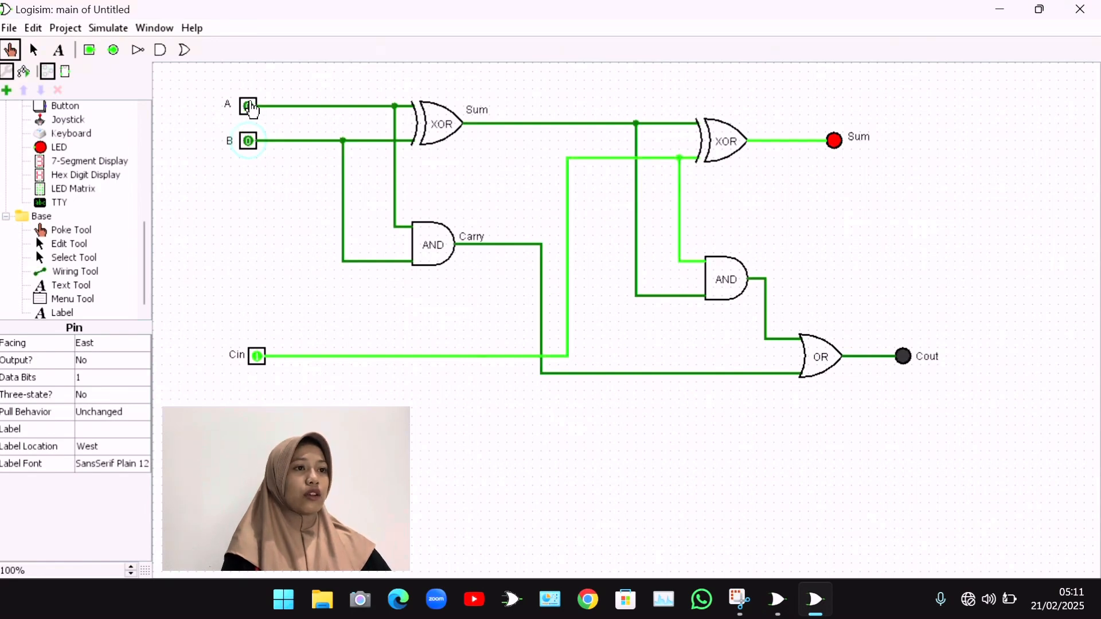
left_click(249, 141)
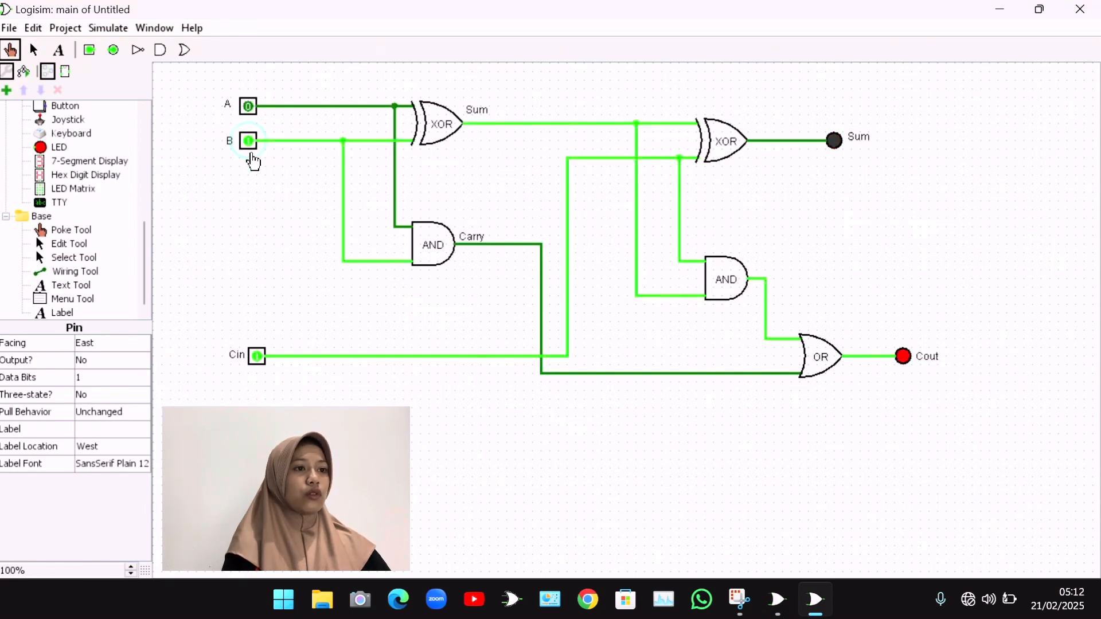
left_click(259, 359)
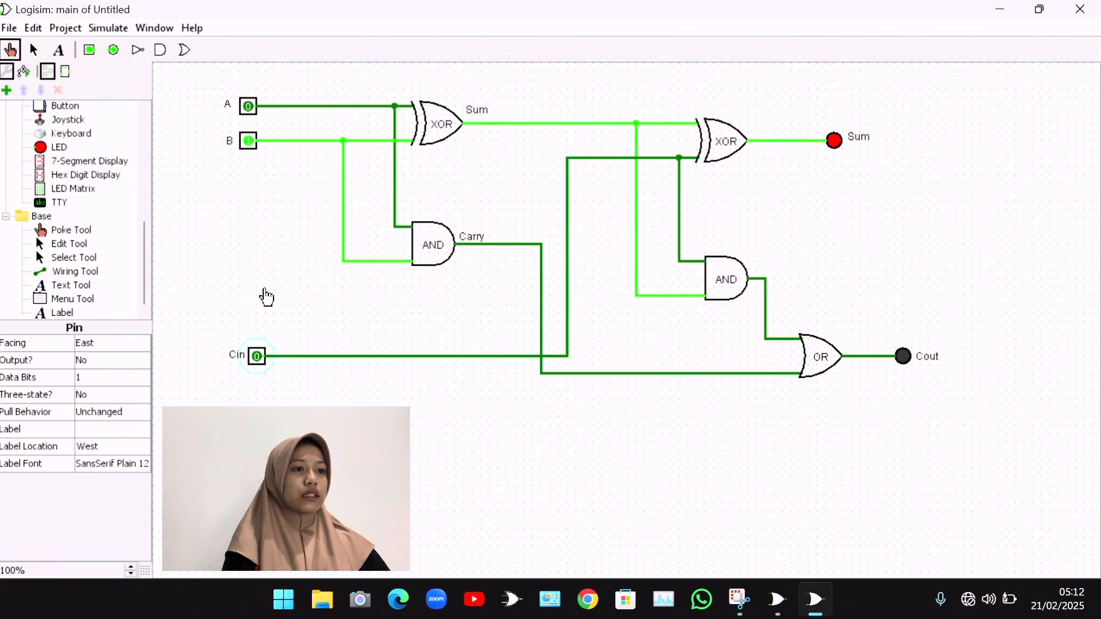
left_click(256, 361)
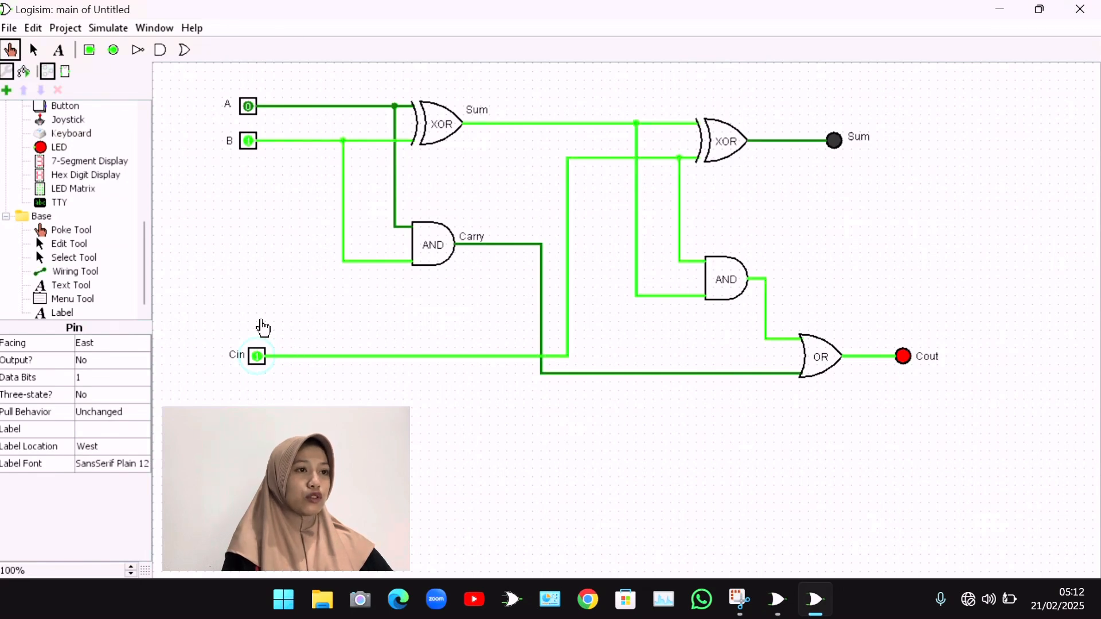
Step: Test the full adder with A at 1 and B at 0, setting Cin to 0 and back to 1
left_click(250, 107)
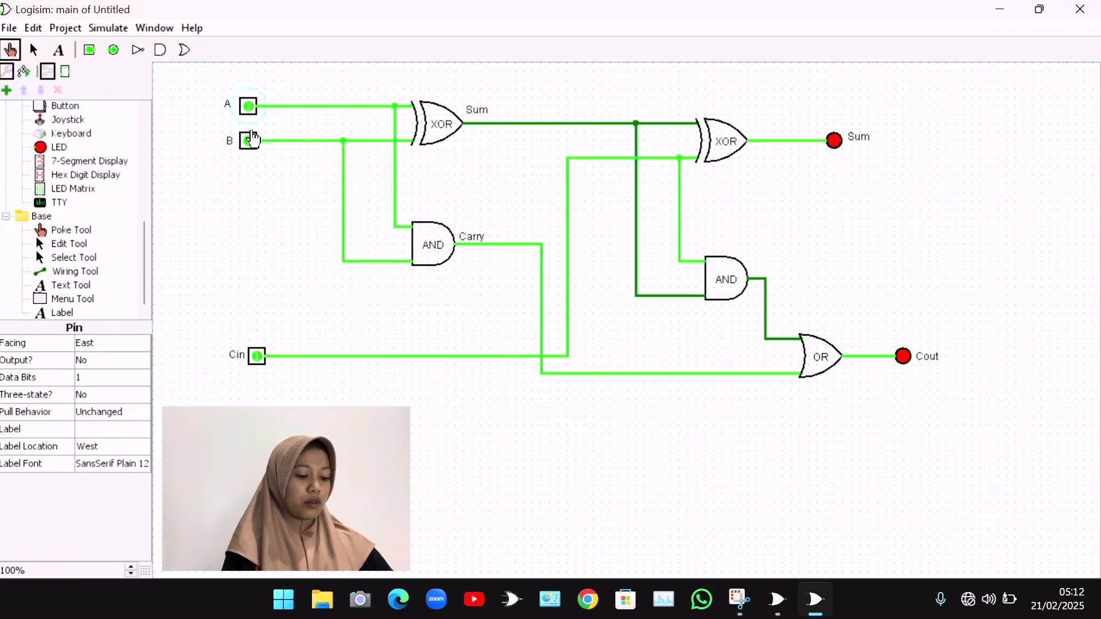
left_click(249, 141)
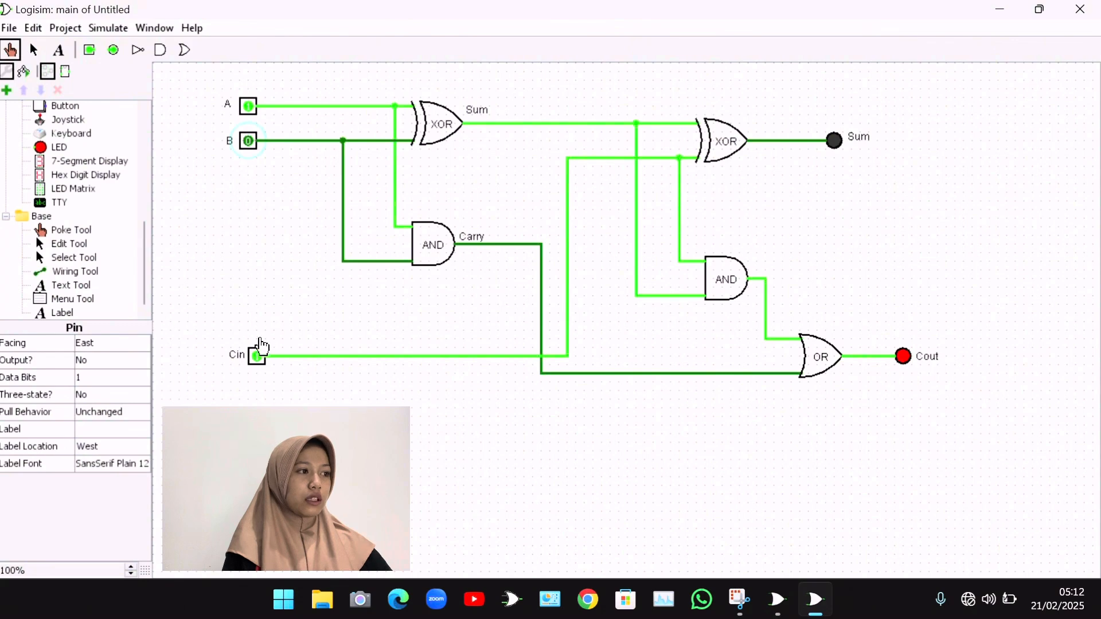
left_click(264, 357)
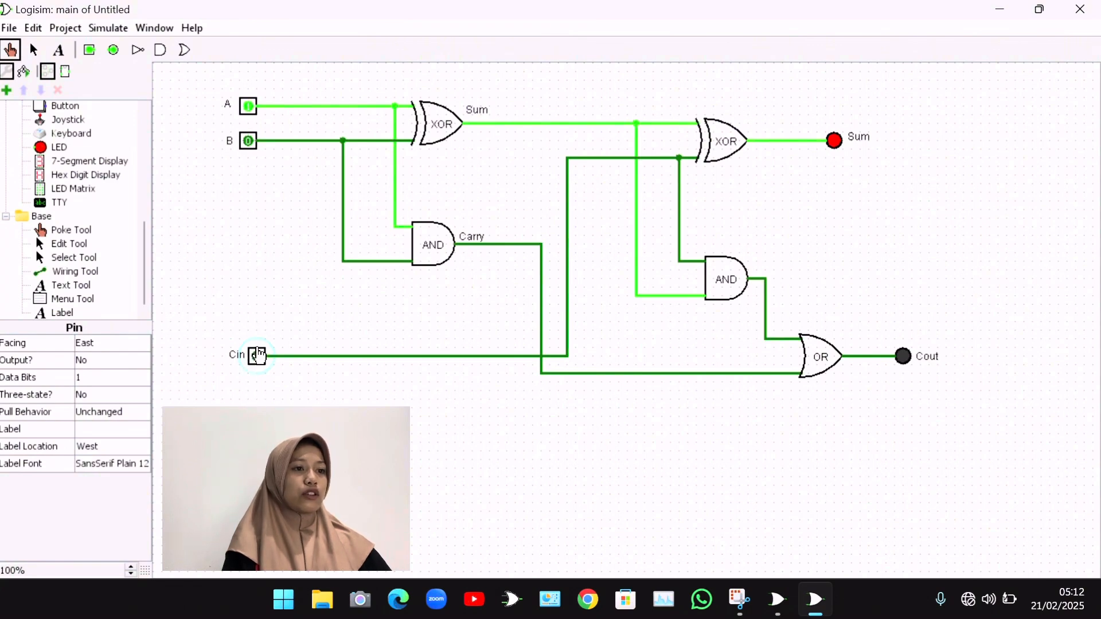
left_click(257, 356)
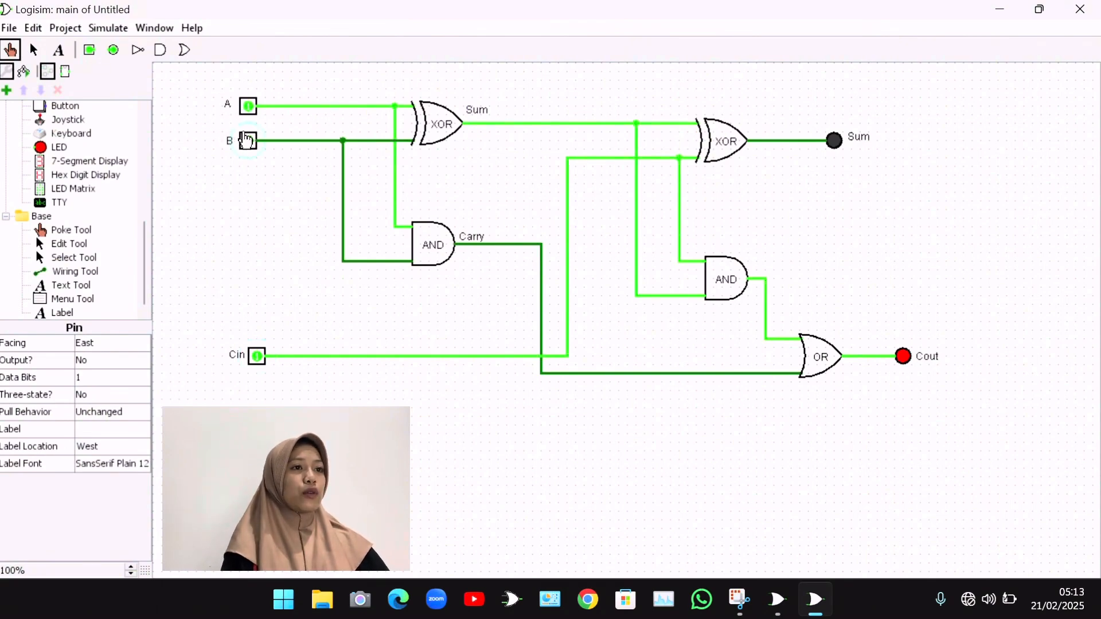
Step: Test the full adder with both A and B at 1, setting Cin to 0 and finally to 1
left_click(247, 141)
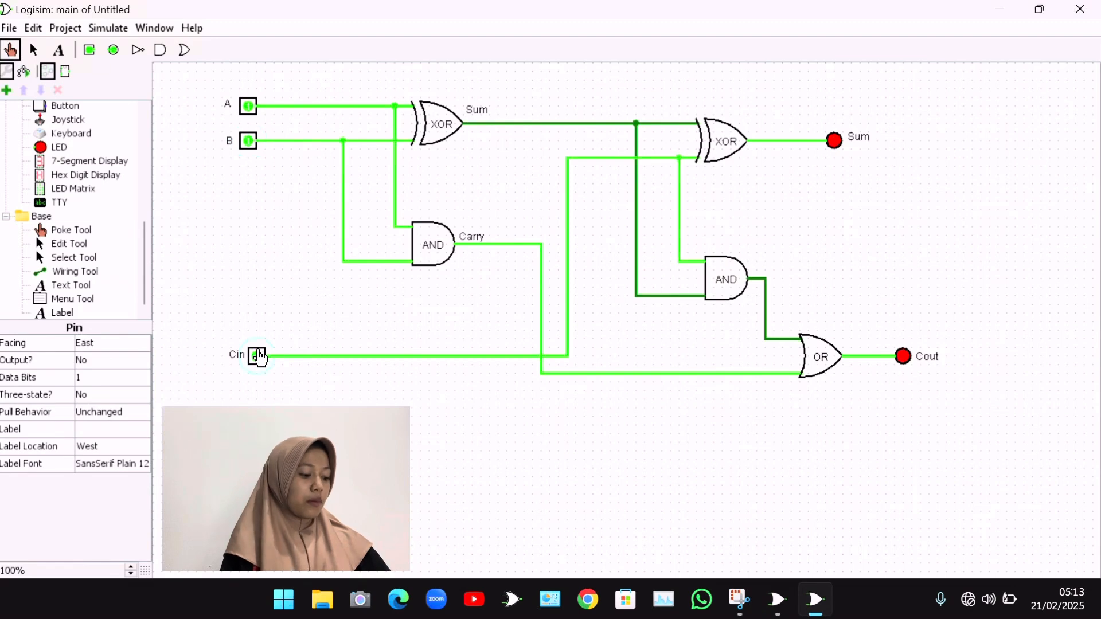
left_click(257, 357)
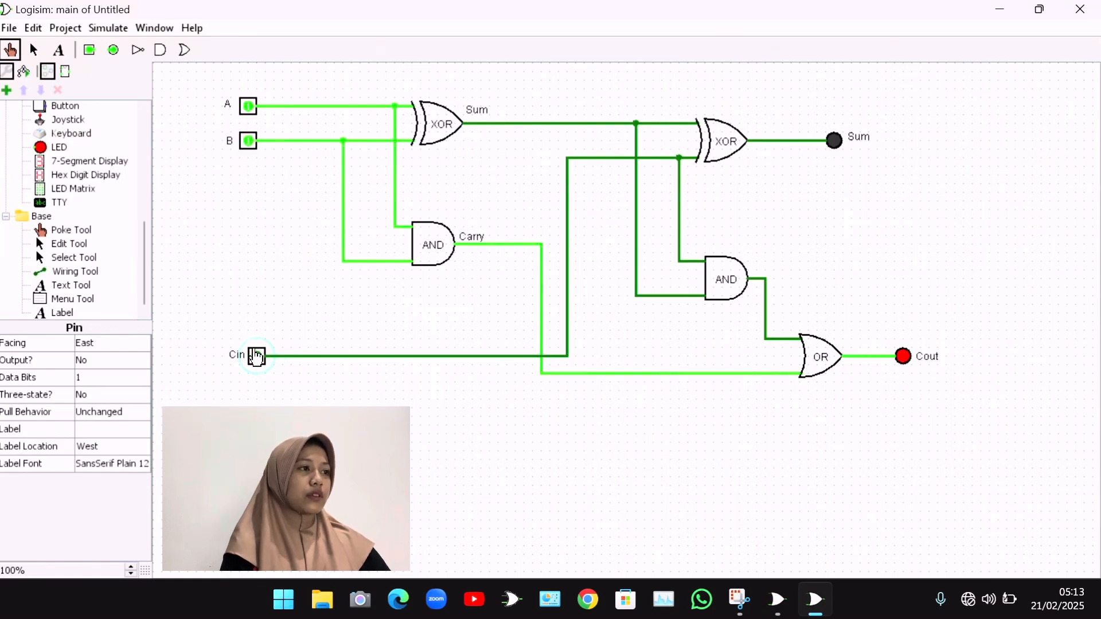
left_click(256, 357)
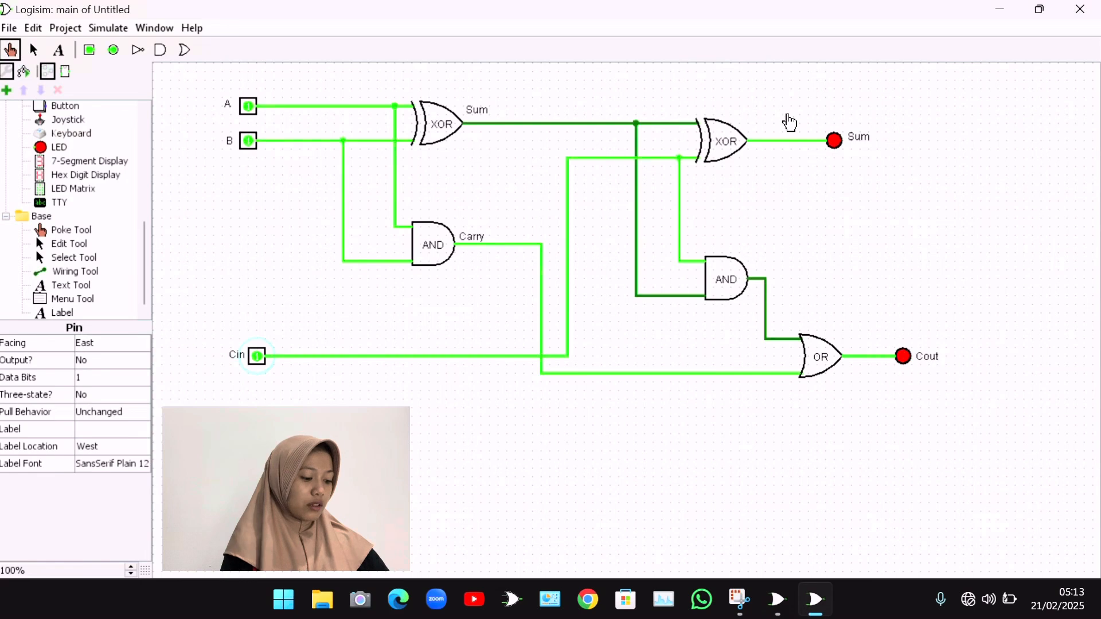